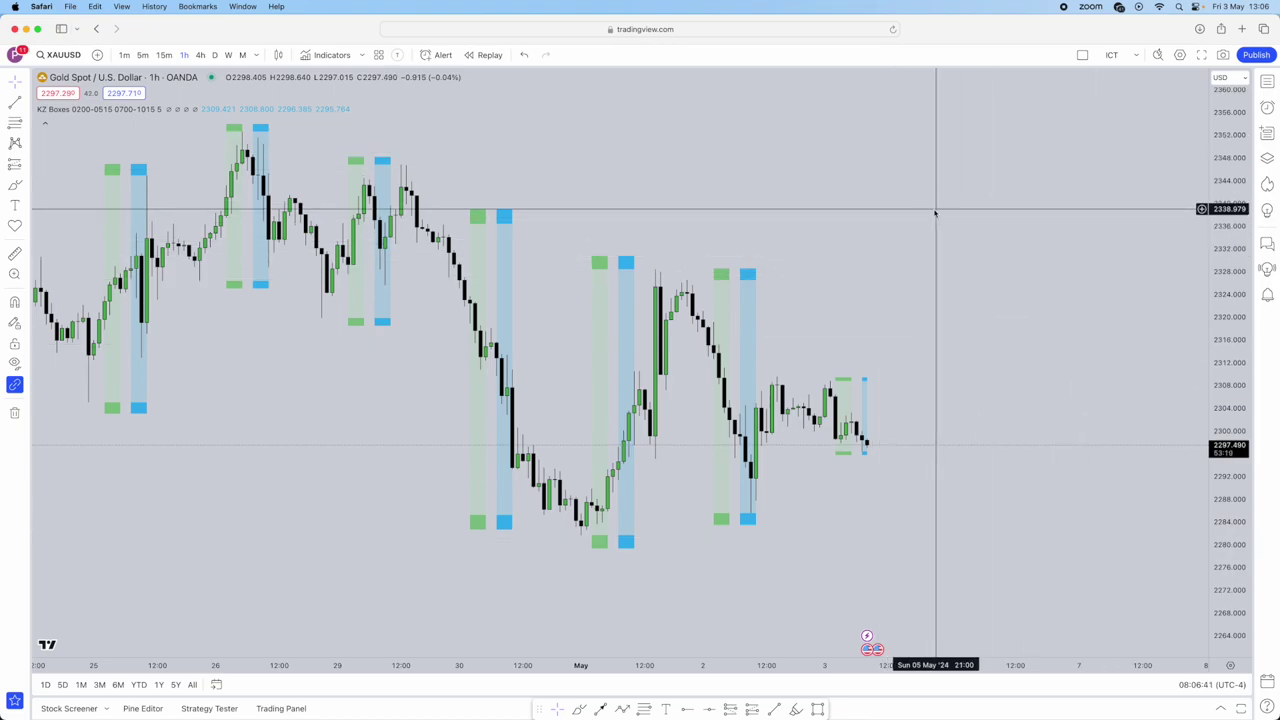
Place a text note in the empty chart area above the candles reading "EURUSD, GBPUSD, XAUUSD AND IDICES," followed by blank space
drag(938, 206, 942, 248)
scroll(926, 208, up, 3)
drag(770, 218, 881, 301)
drag(837, 88, 669, 641)
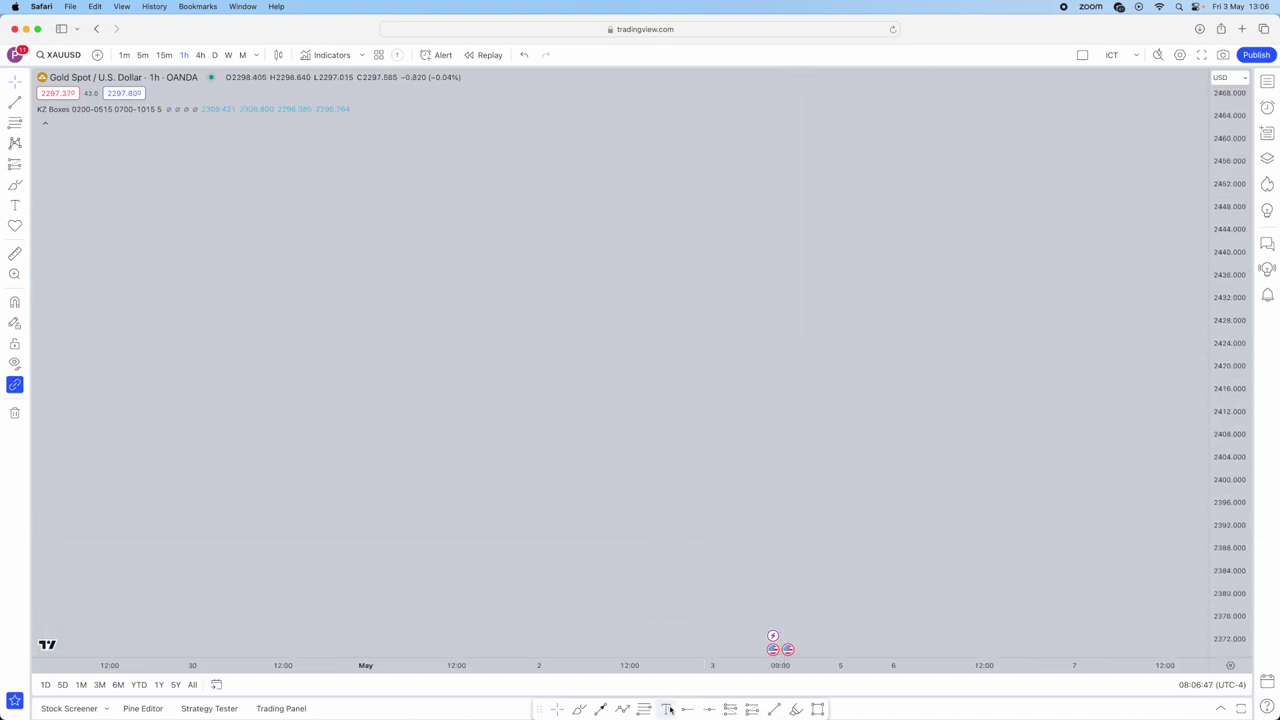
click(712, 225)
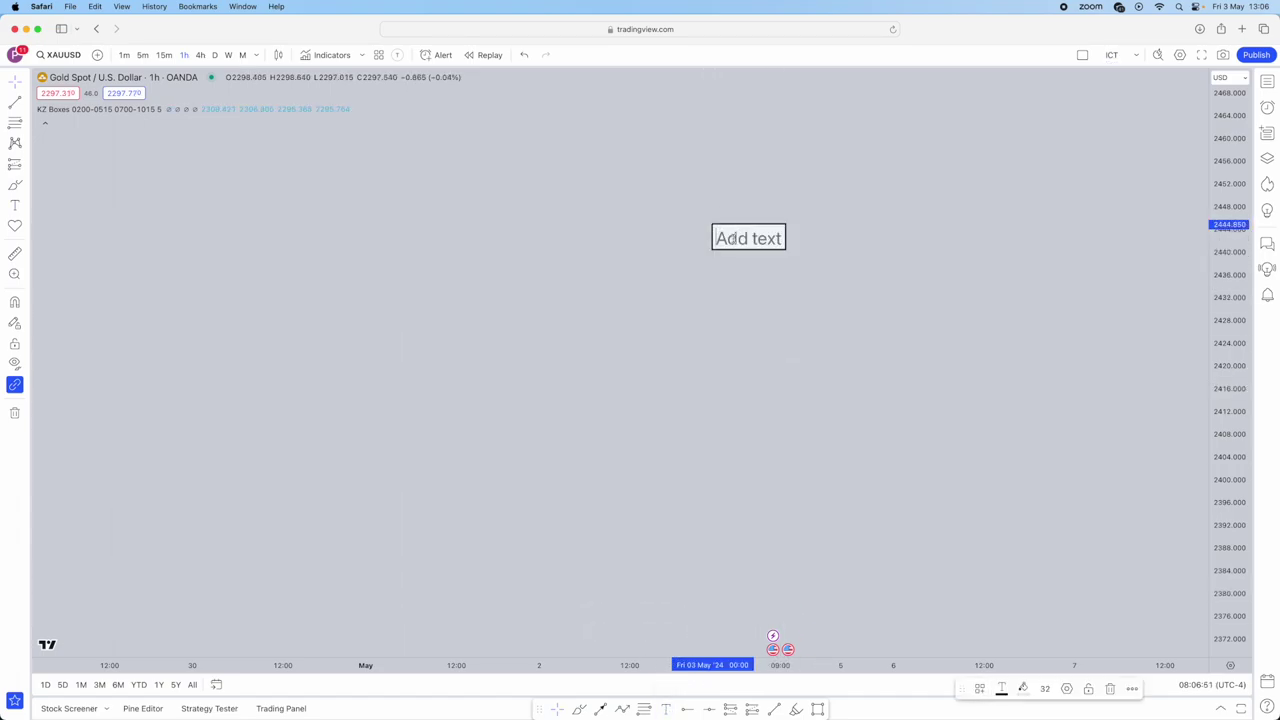
text(EURUSD)
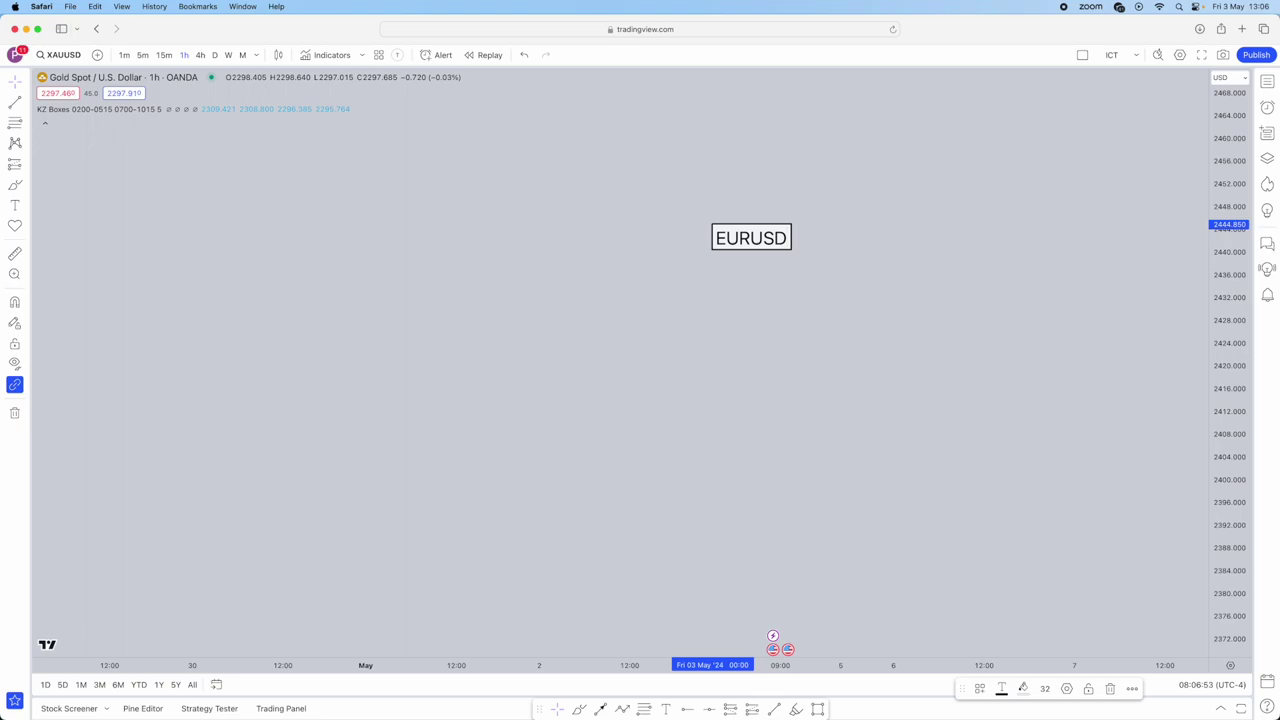
text(, GBPU)
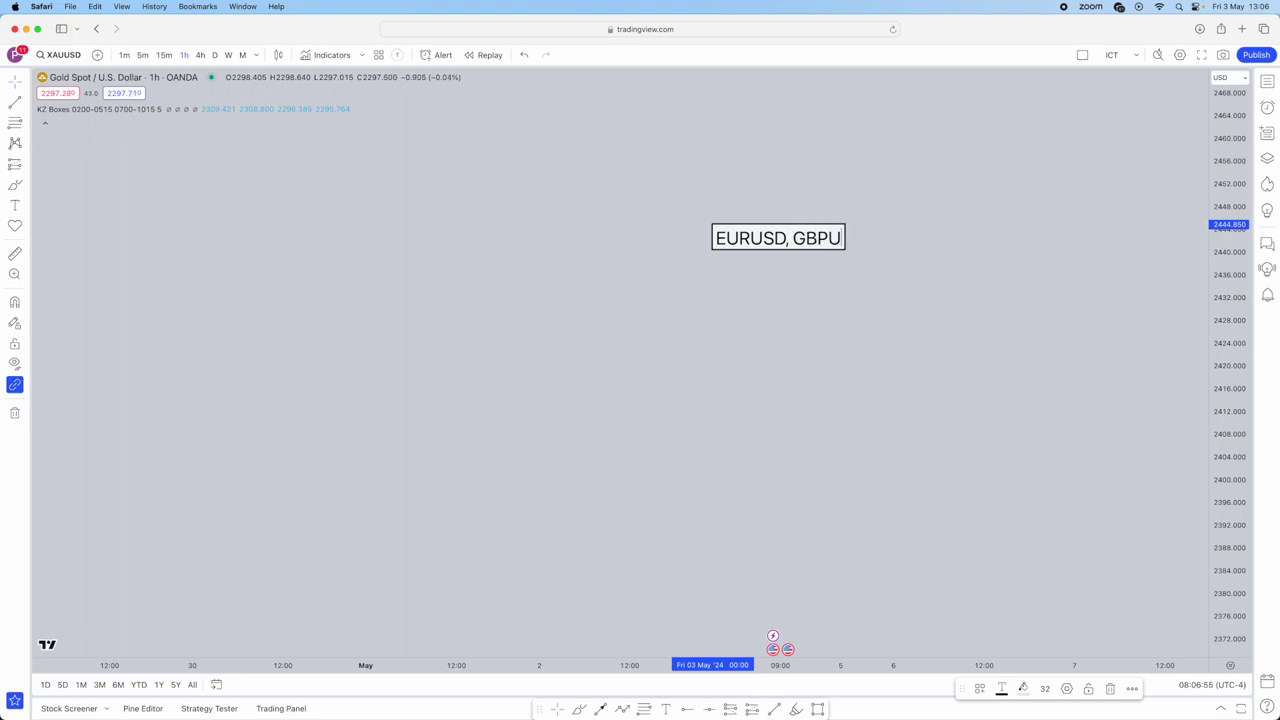
text(SD, XAUS)
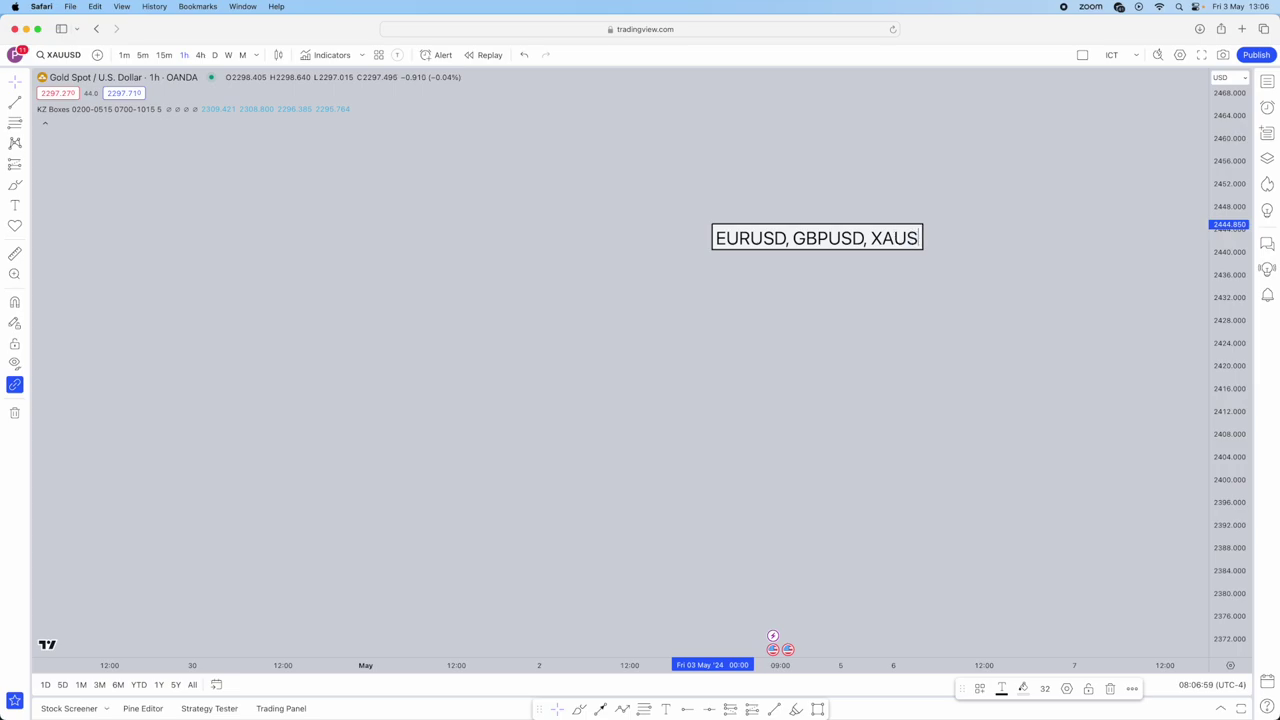
key(BackSpace)
text(USD AND IDICSES)
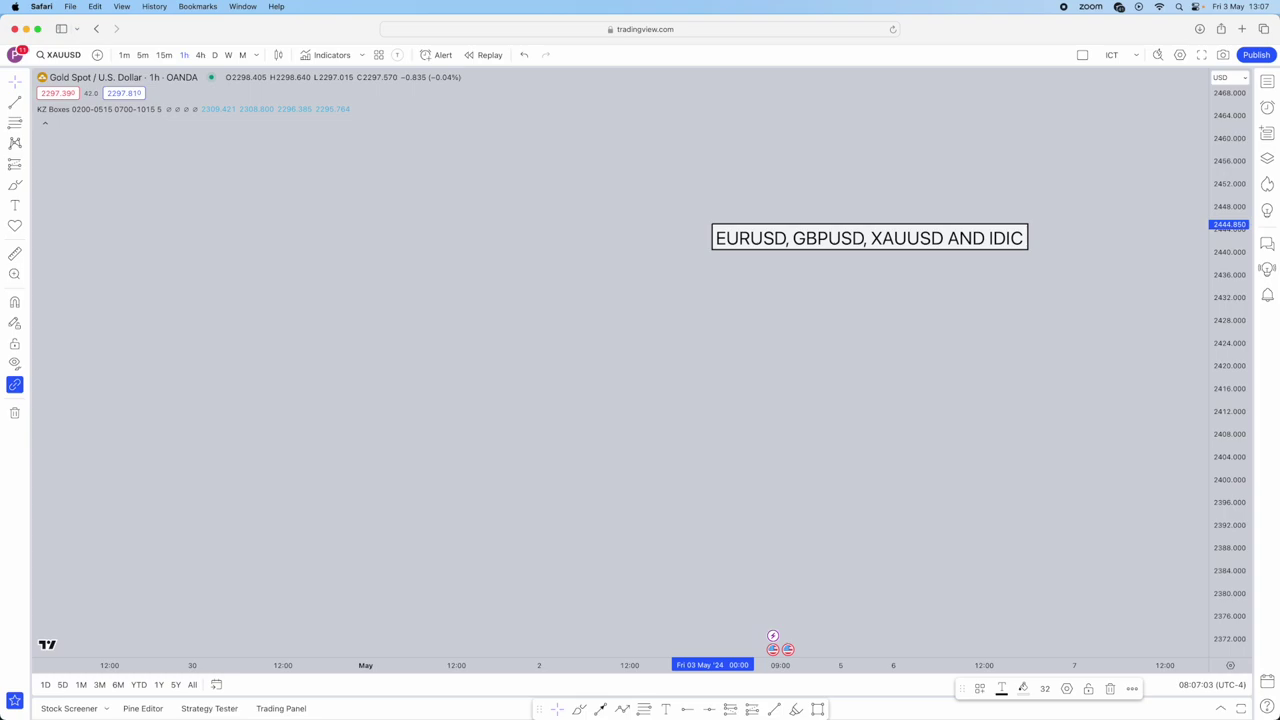
key(BackSpace)
key(BackSpace)
key(BackSpace)
text(ES,)
key(Return)
key(Return)
key(Return)
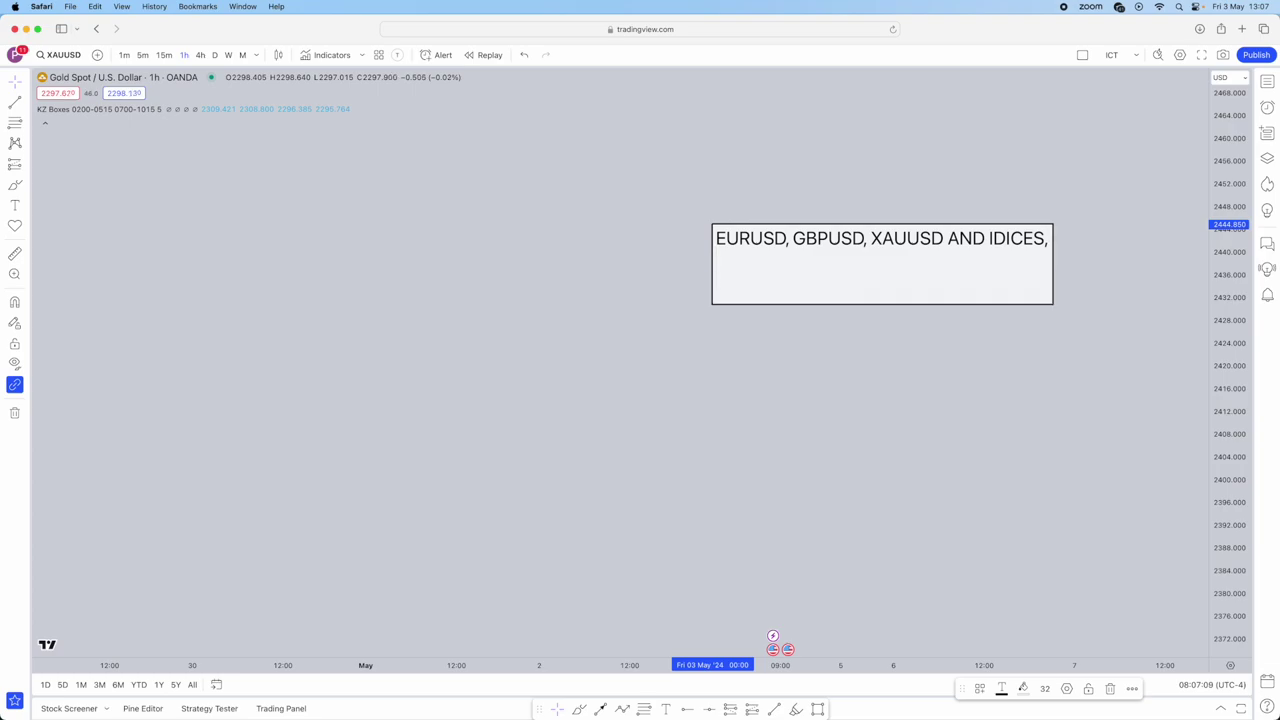
Add the note line "- KILL ZONE TIMES, NEW YORK KILL ZONE AND LONDON OPEN KILL ZONE"
text(- KILL ZONE TIMES)
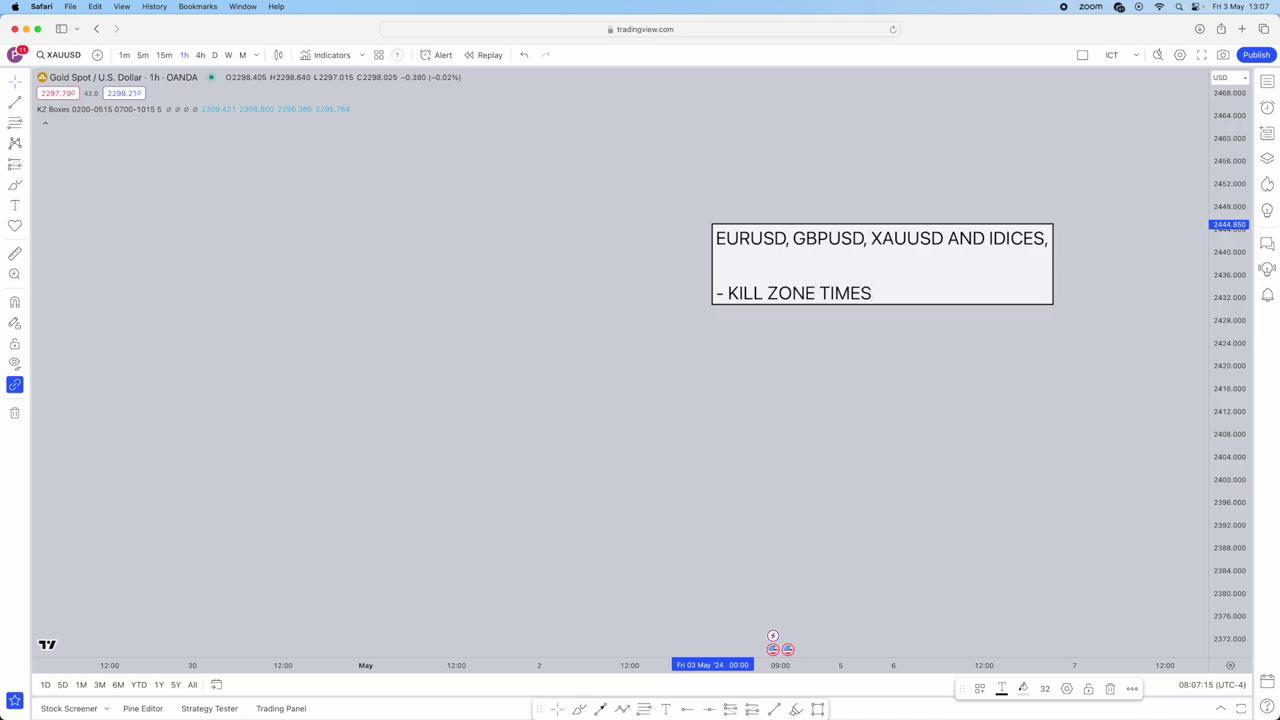
text(, NEW Y)
text(ORJK)
key(BackSpace)
key(BackSpace)
text(K KILL ZONE AND)
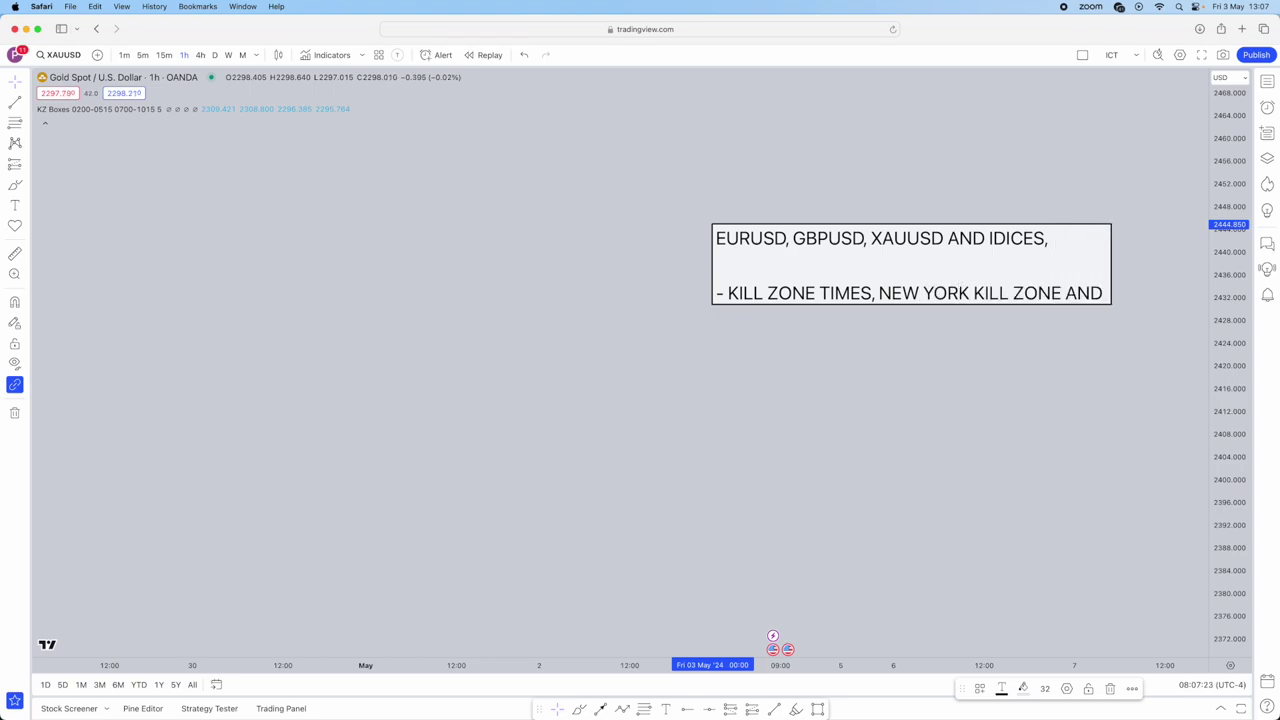
text( LON)
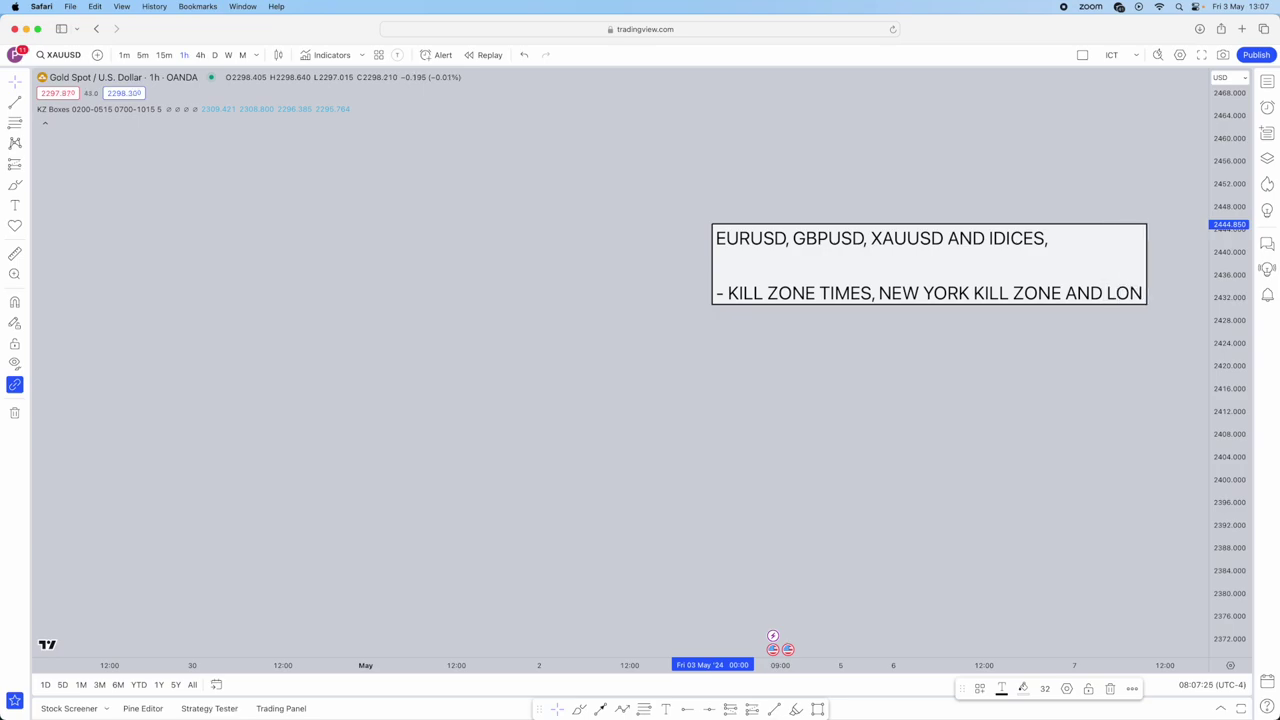
text(DON OP)
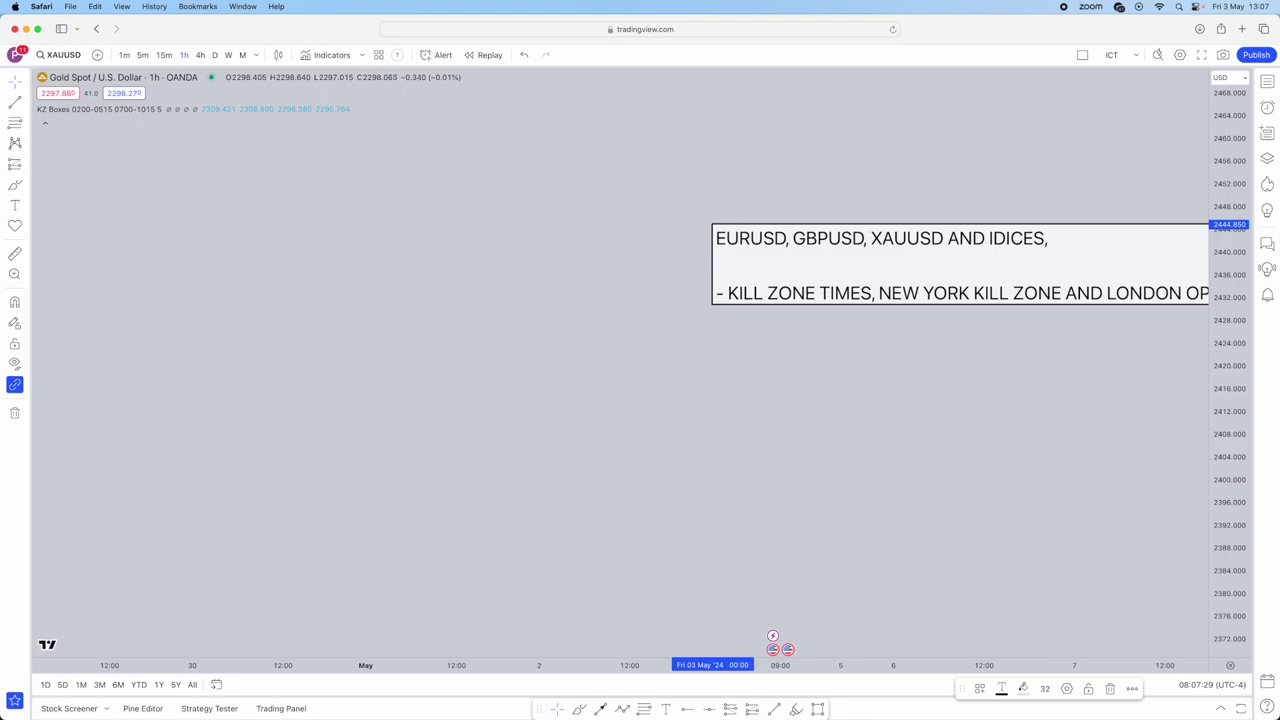
Finish the text entry and move the note up and to earlier dates so its full width fits on the chart
drag(1049, 238, 849, 224)
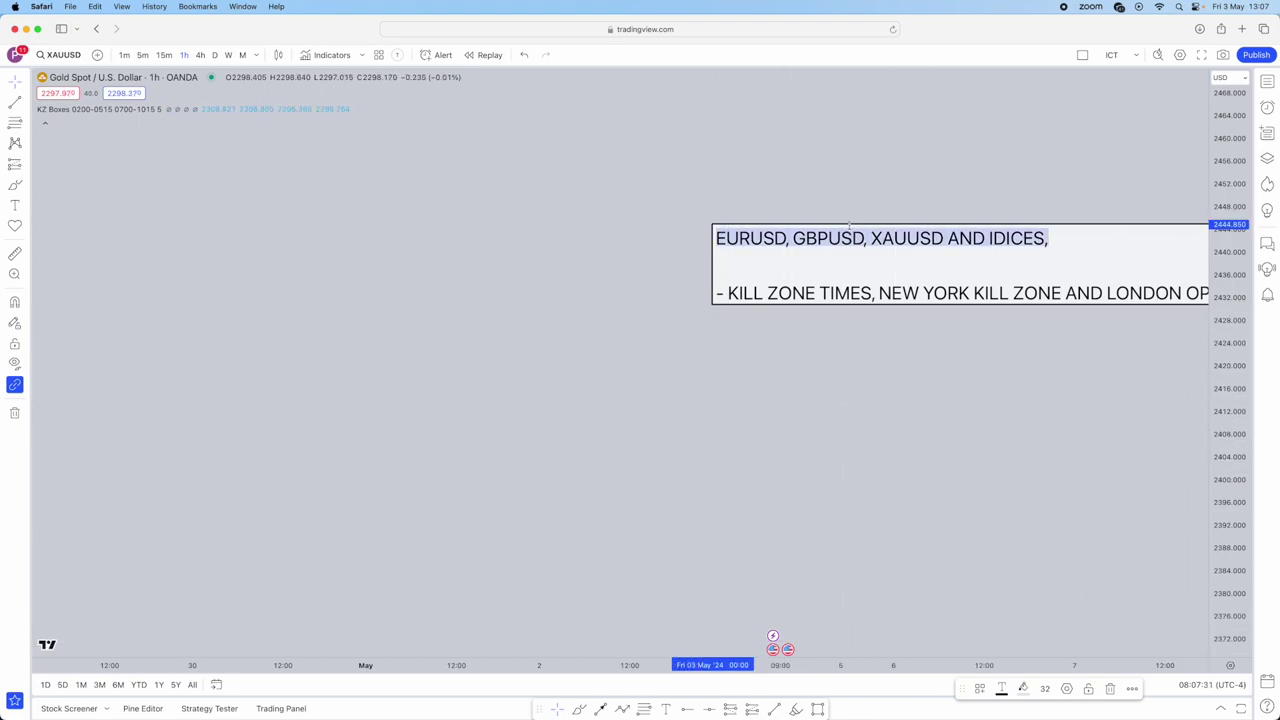
click(831, 306)
drag(910, 290, 668, 188)
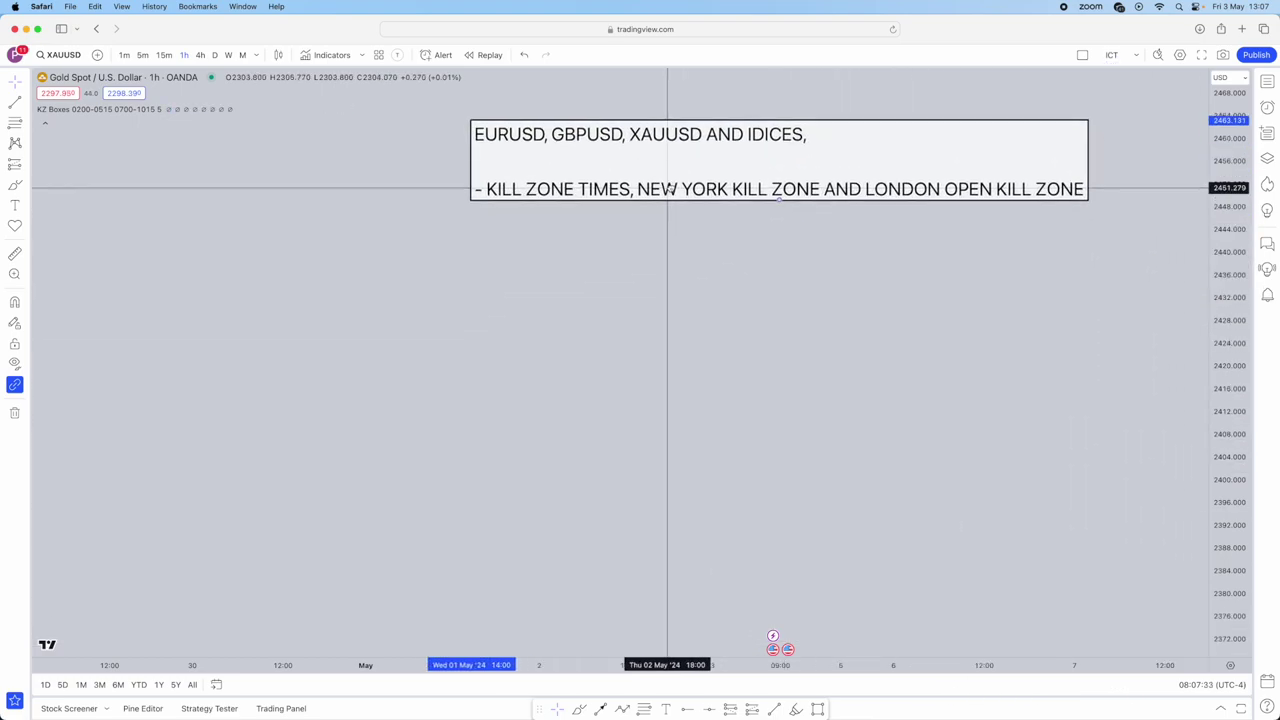
Edit the note to add the line "NOKZ IS 7am-10am" beneath the kill zone line, separated by a blank line
double_click(1067, 193)
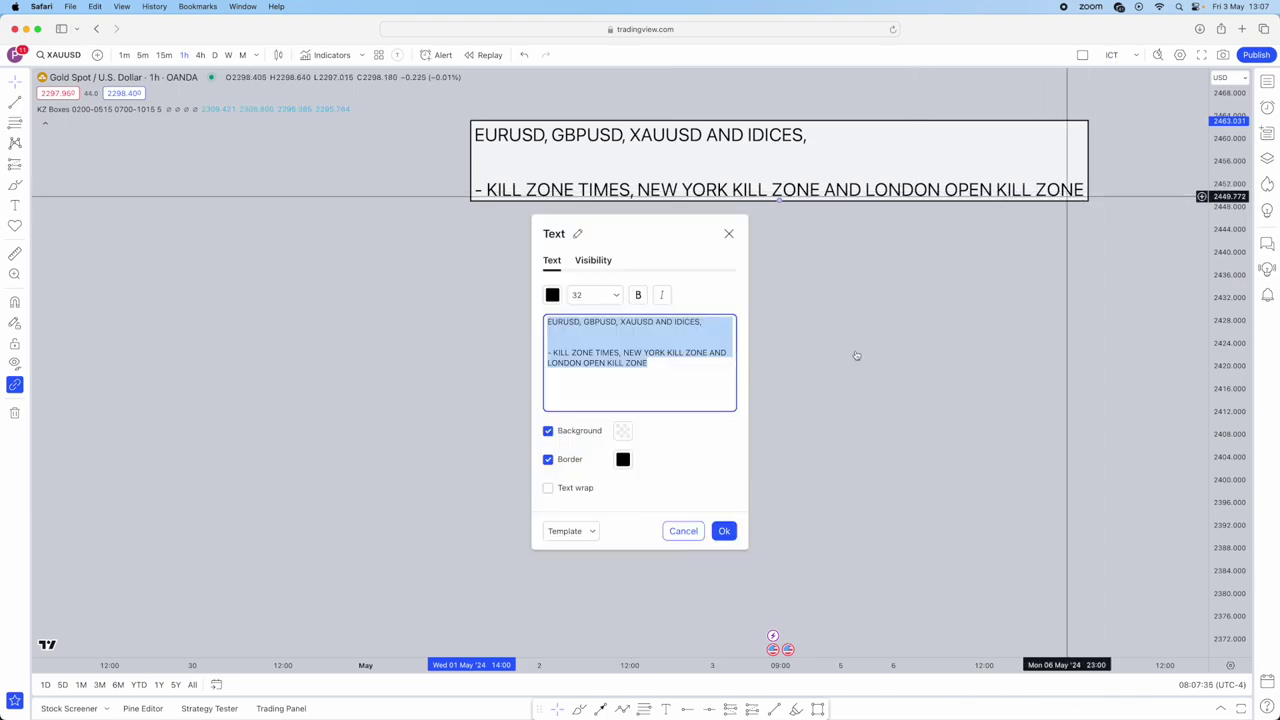
click(672, 365)
key(Return)
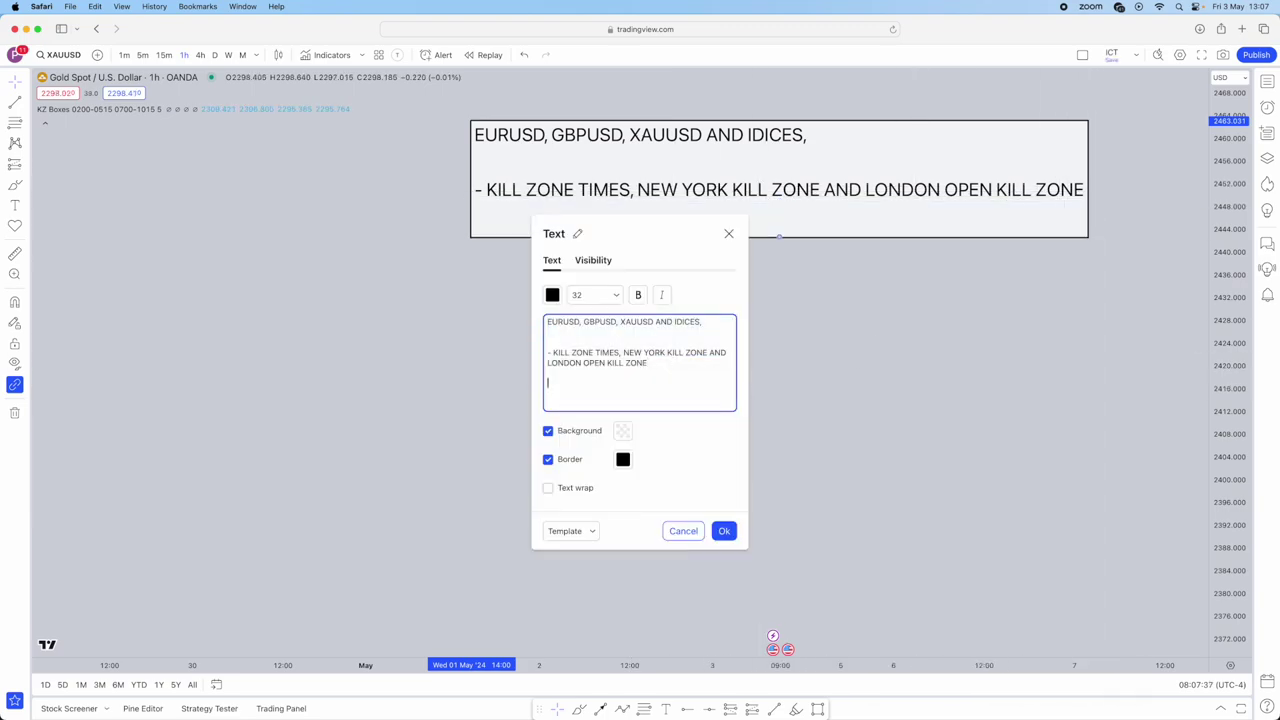
text(NOKZ IS)
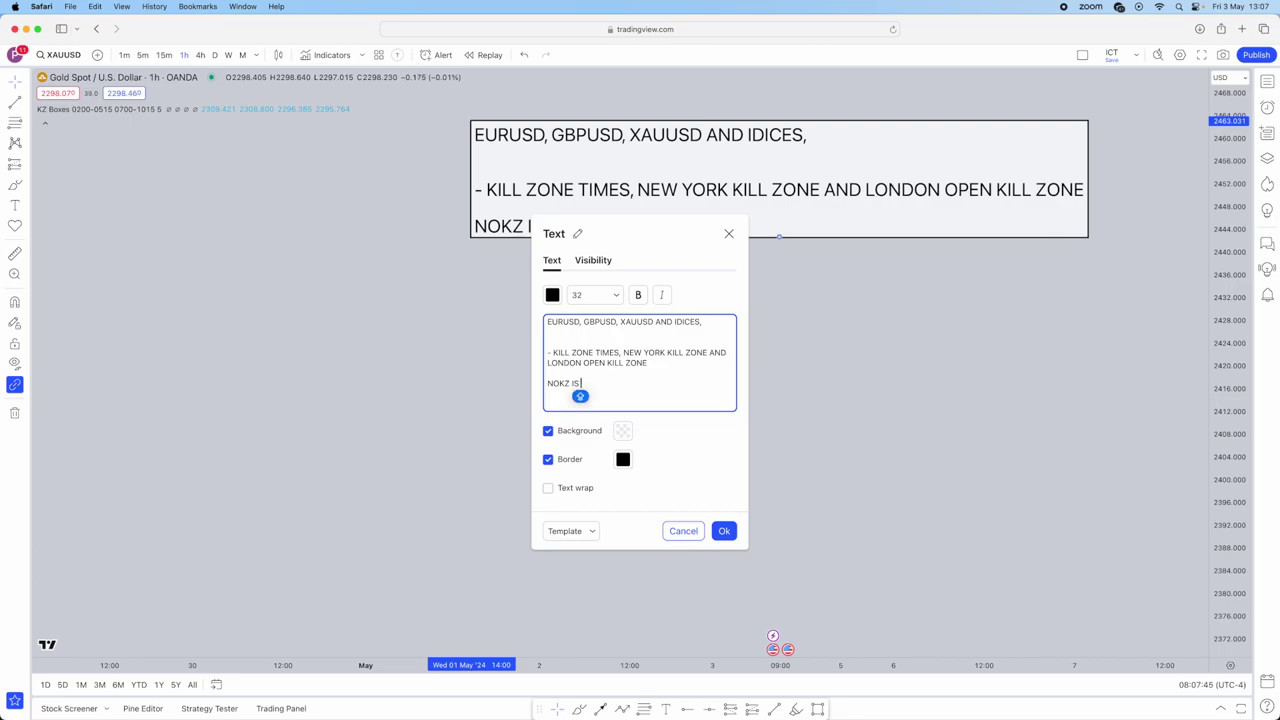
text( 7A -)
key(BackSpace)
key(BackSpace)
key(BackSpace)
text(am-10am)
key(Return)
Add the line "LOKZ IS 2am - 5am" to the note and apply the text changes
text(LOKZ IS)
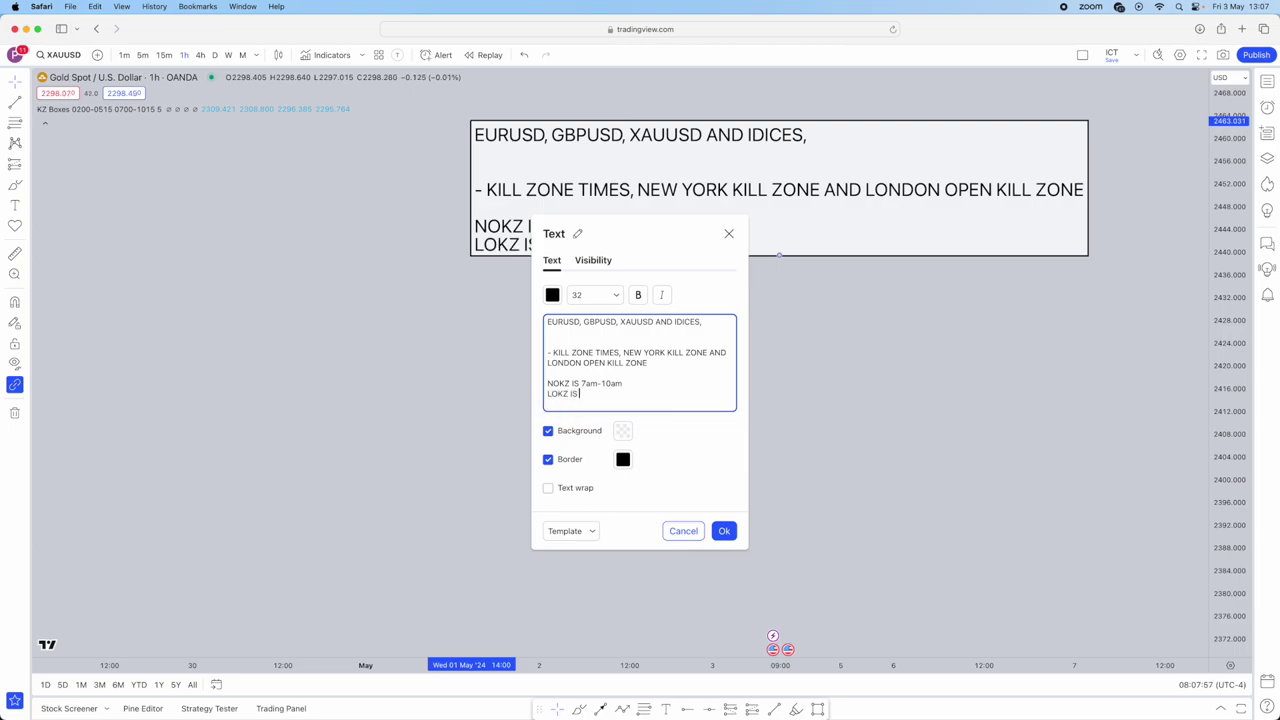
text( 2am - 5am)
key(Return)
drag(608, 399, 546, 372)
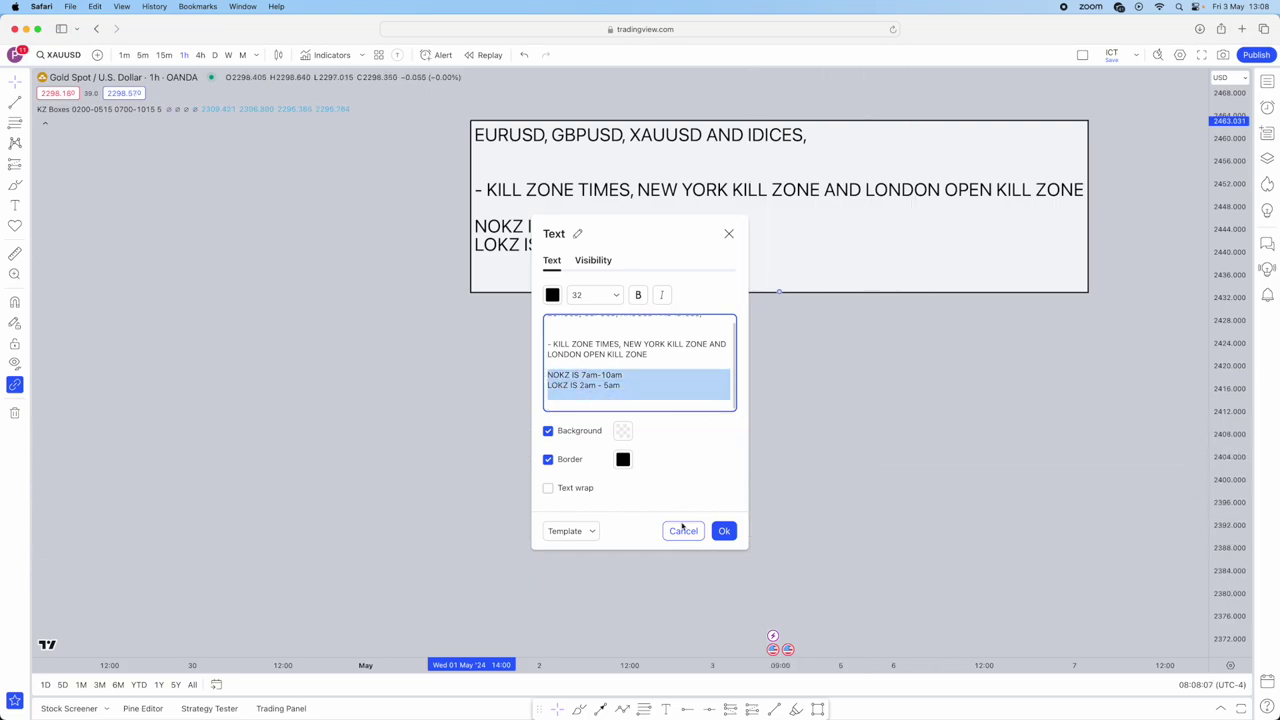
click(724, 531)
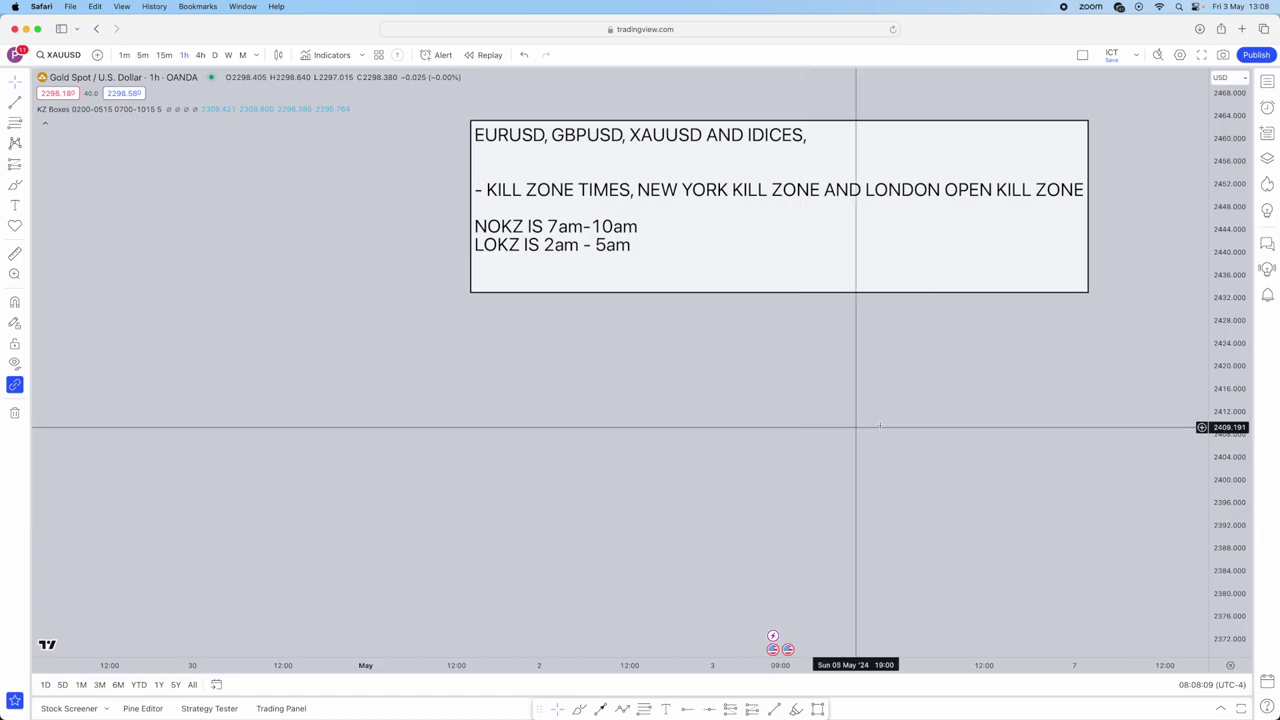
Check which time zone the chart is set to
click(1204, 685)
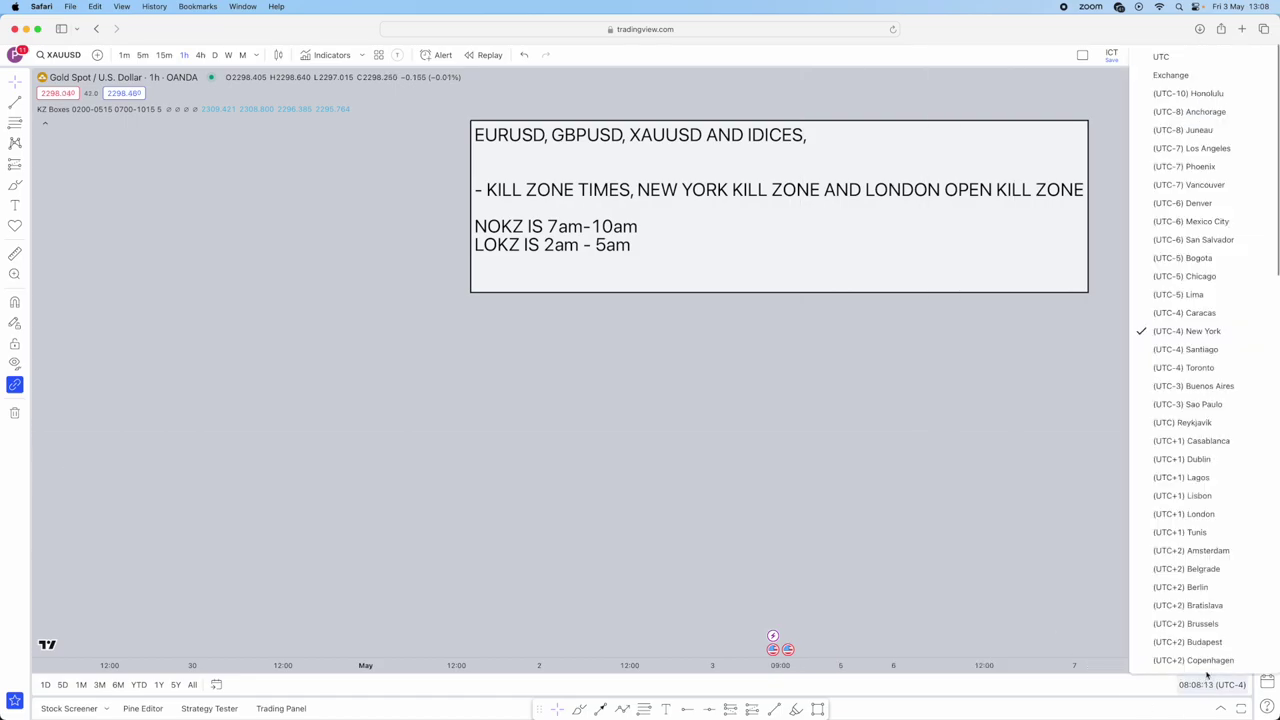
click(966, 376)
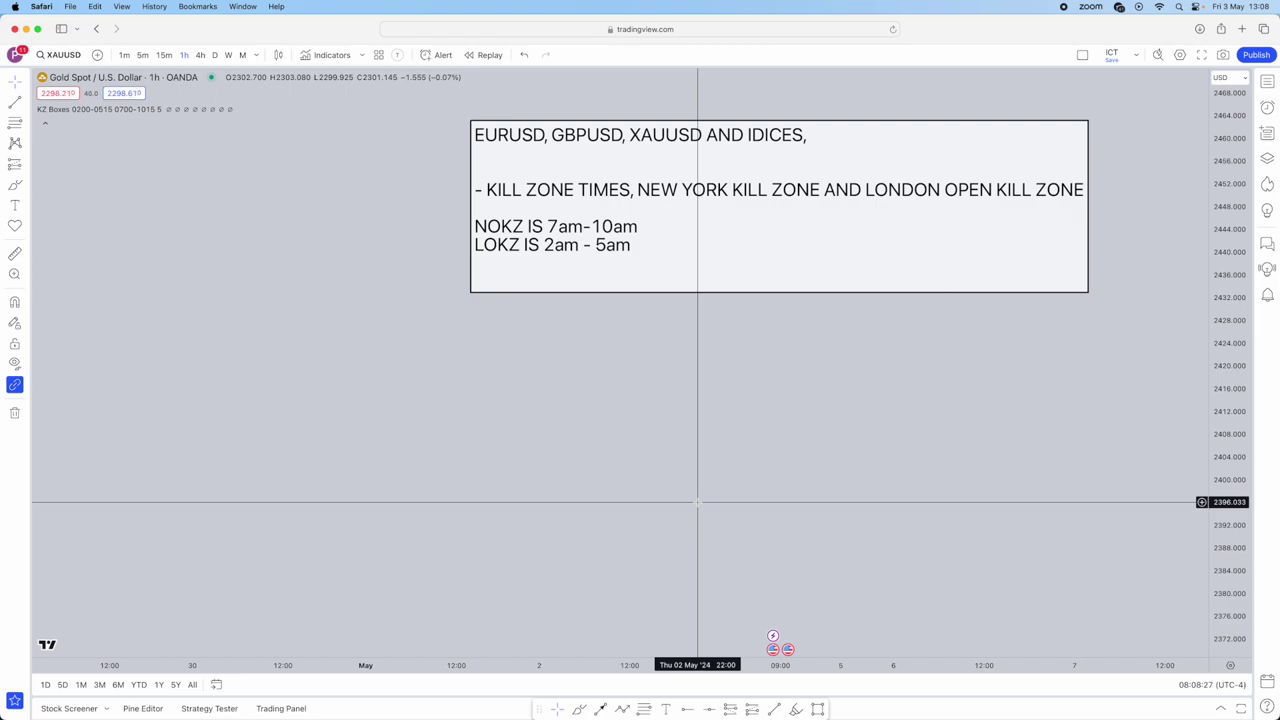
Examine the KZ Boxes indicator's settings for the London Open and NY Open kill zone times
double_click(94, 110)
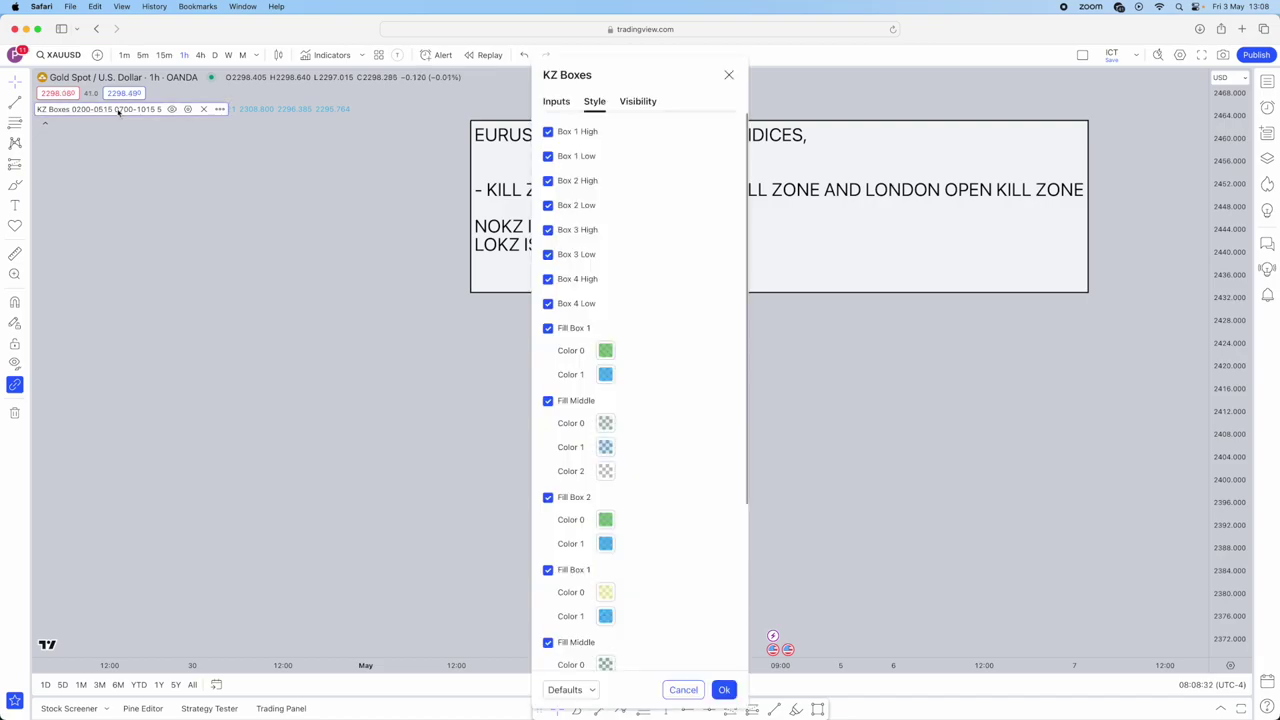
click(729, 76)
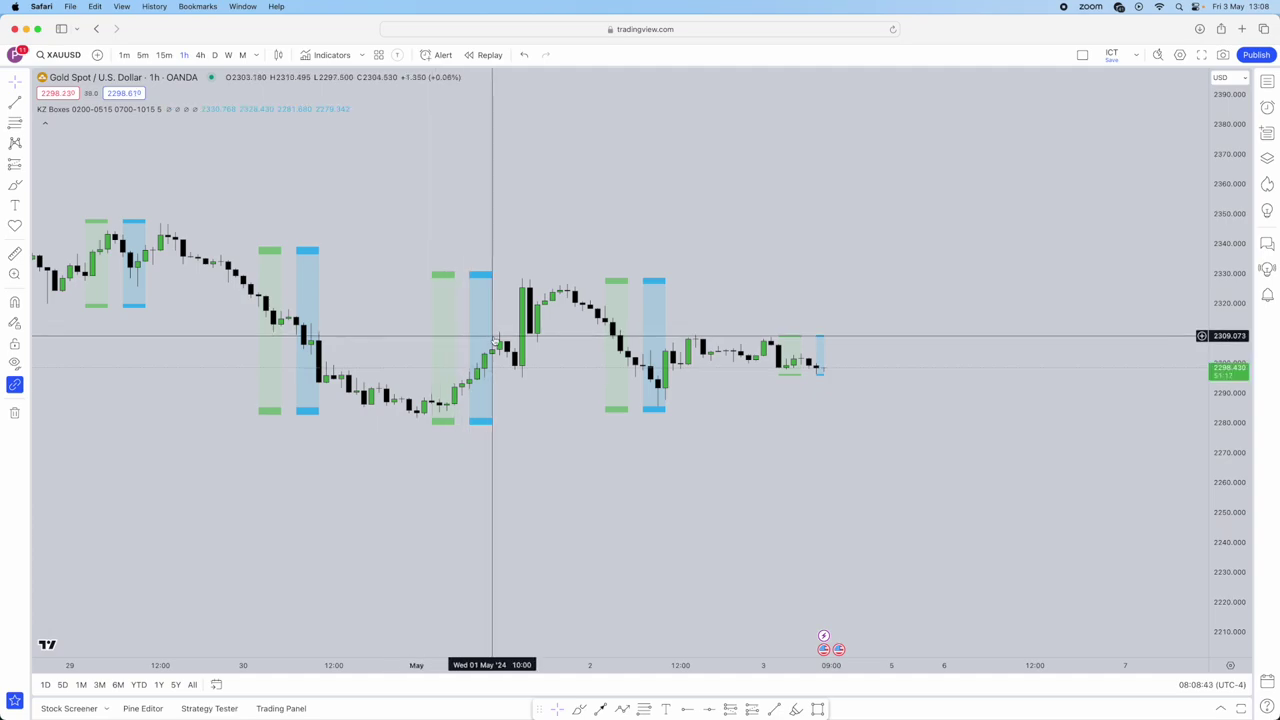
drag(621, 168, 655, 347)
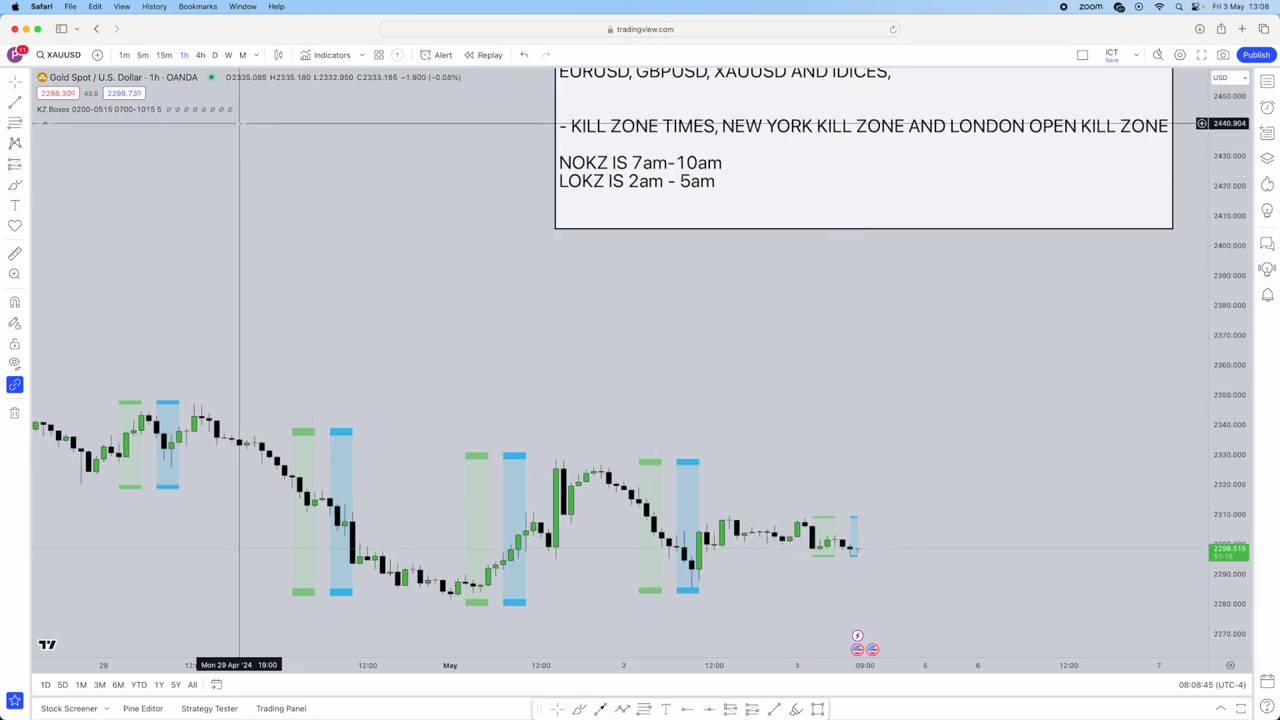
mouse_move(120, 112)
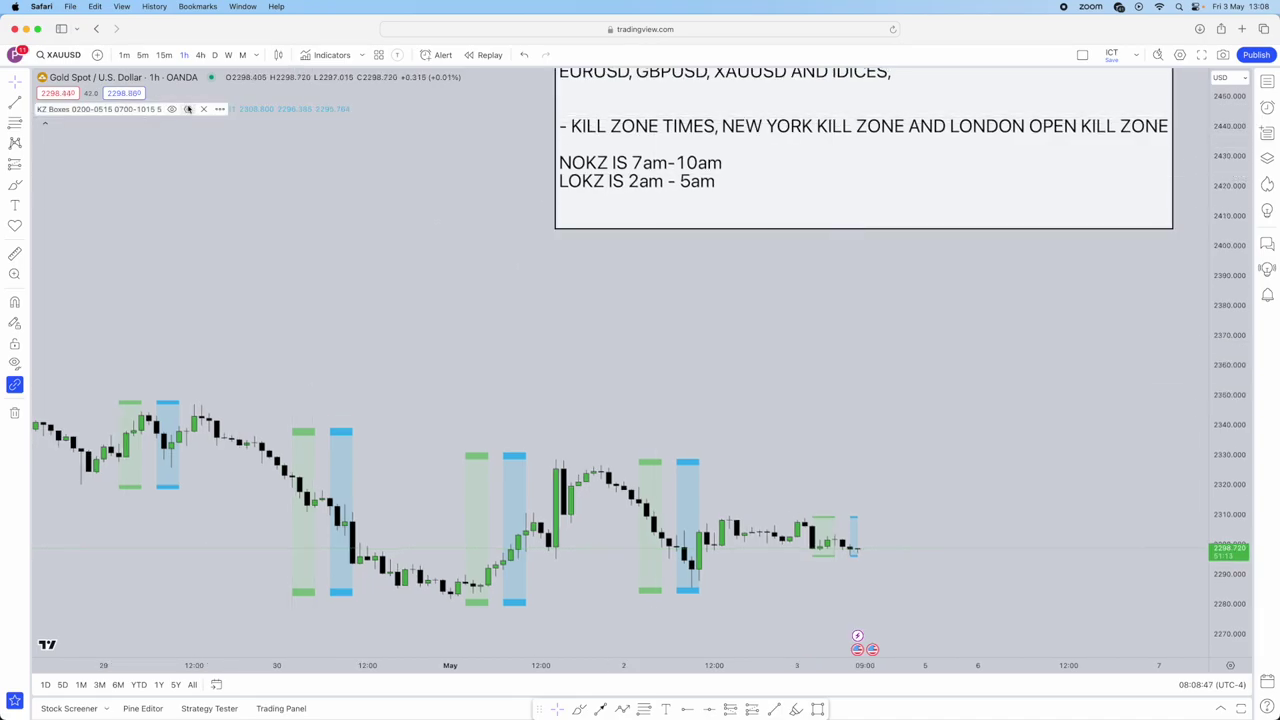
click(187, 109)
scroll(600, 170, down, 5)
click(556, 101)
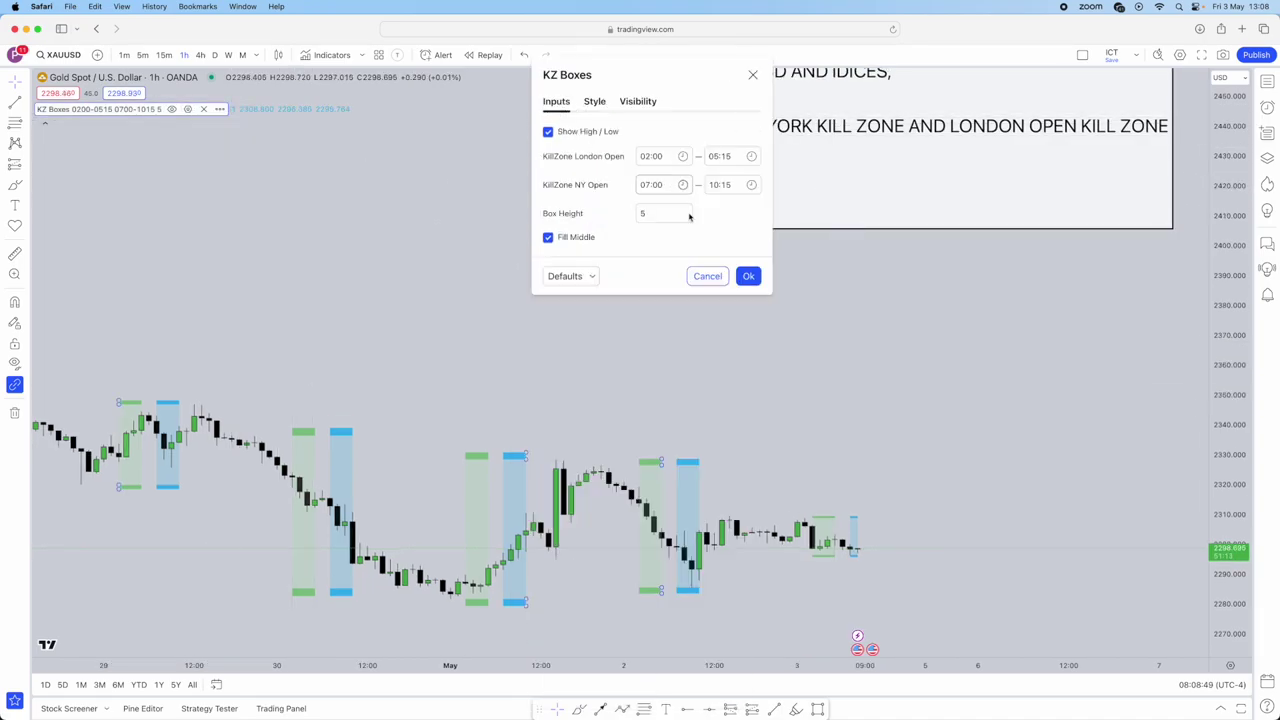
click(697, 275)
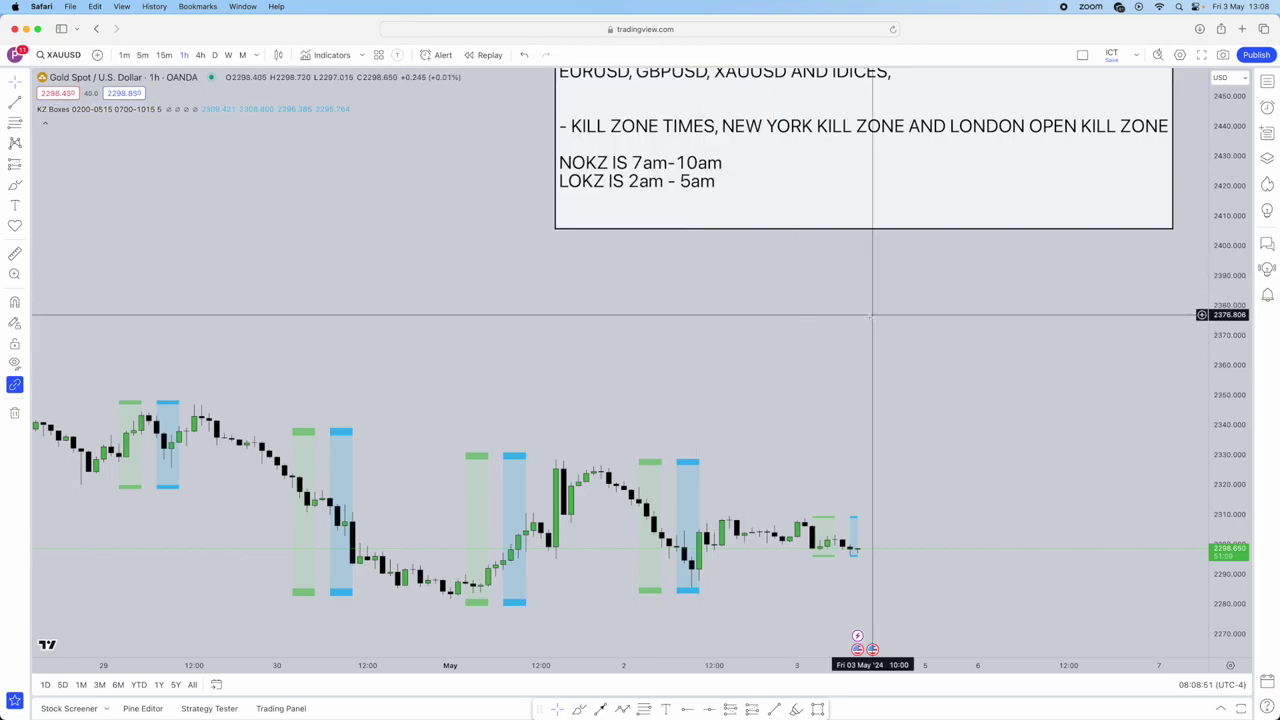
Set the kill zone note's font size to 24
drag(1144, 186, 992, 383)
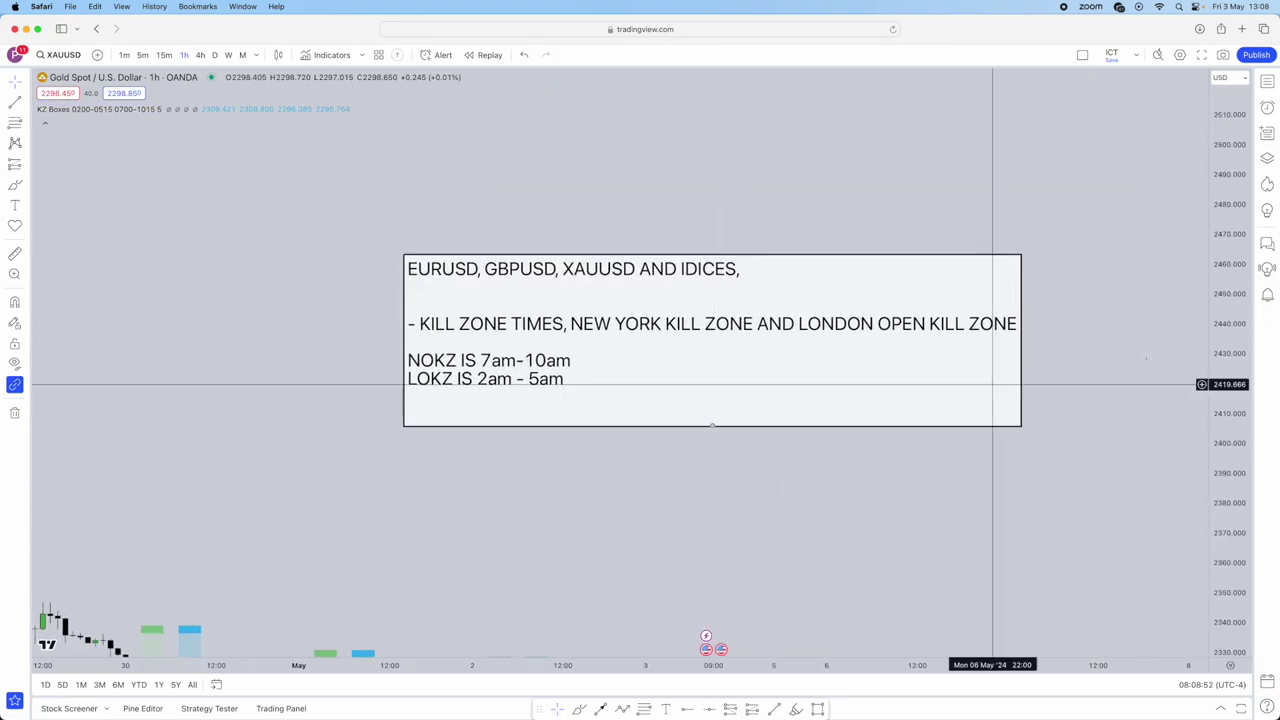
double_click(626, 363)
click(614, 296)
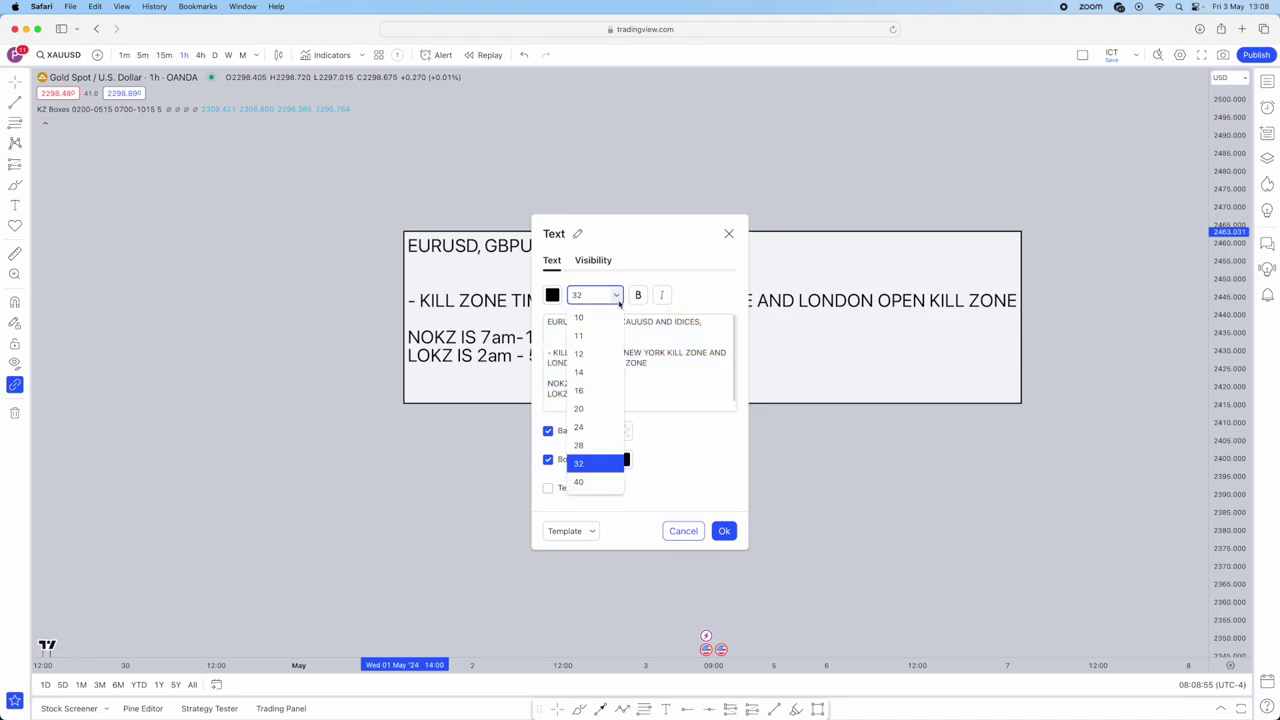
click(588, 427)
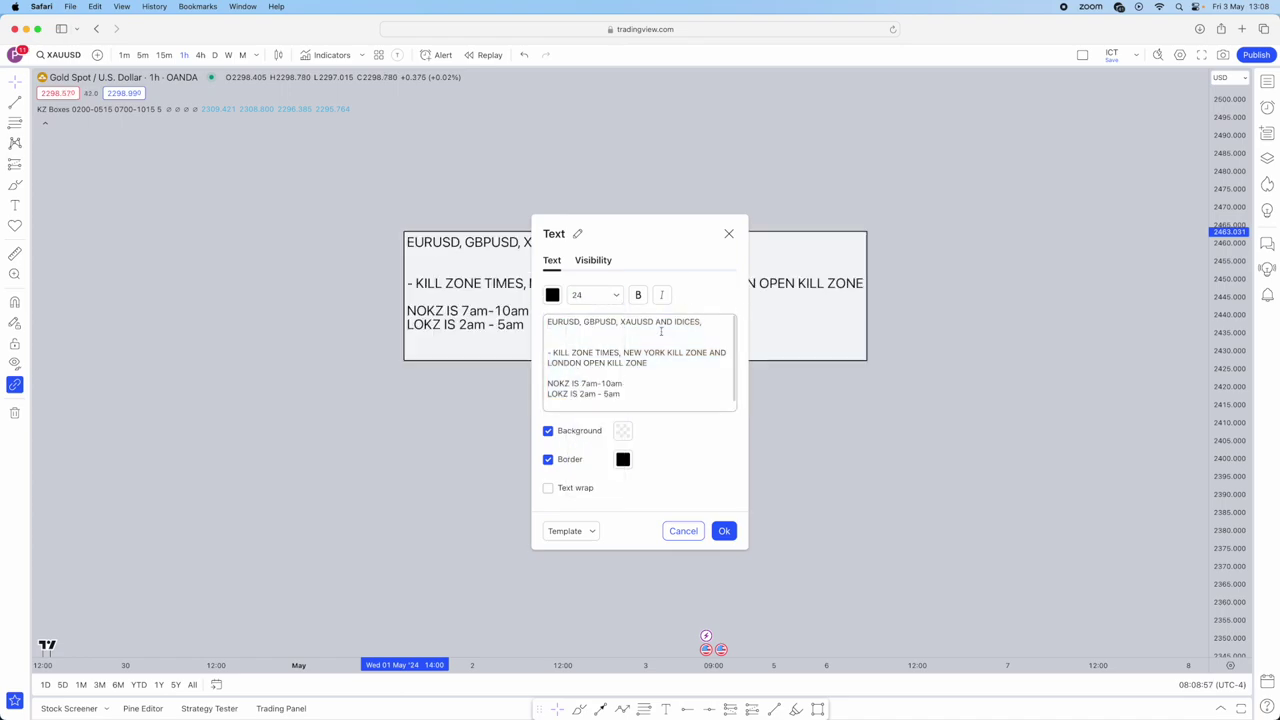
click(724, 531)
Add the line "-1h liquidity" to the note, separated by a blank line below the kill zone times
double_click(578, 337)
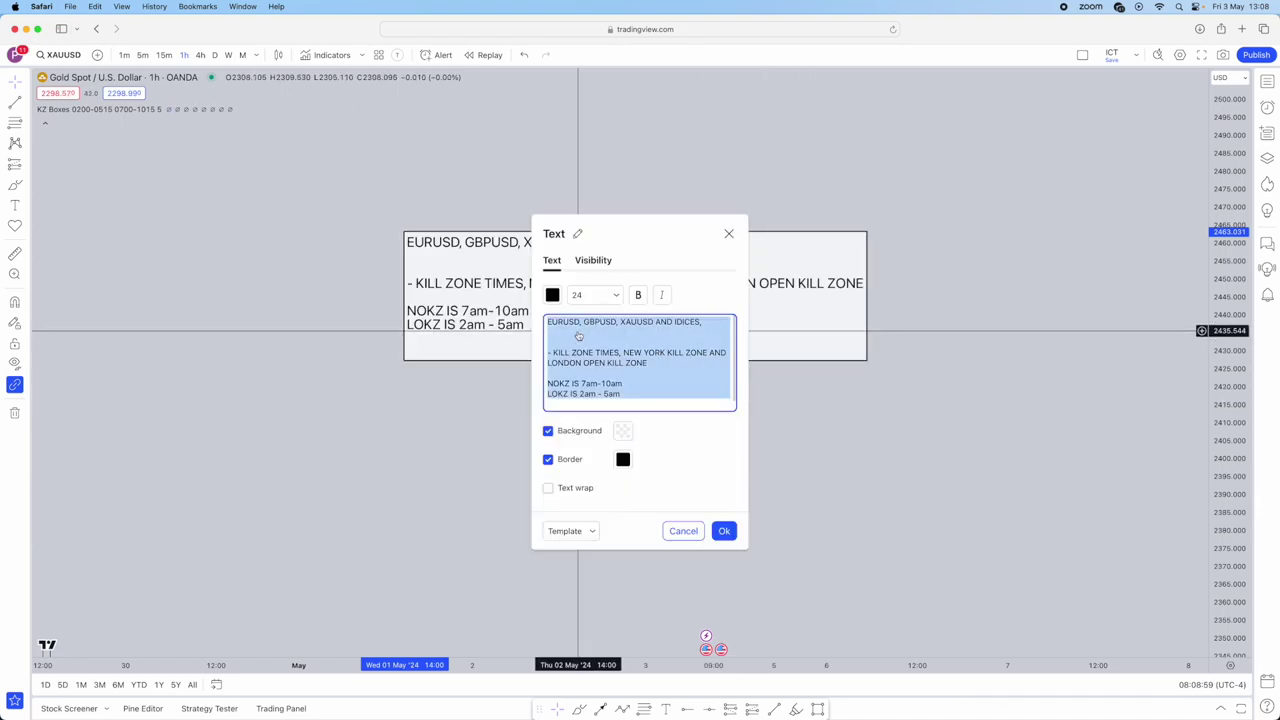
click(627, 393)
key(Return)
key(Return)
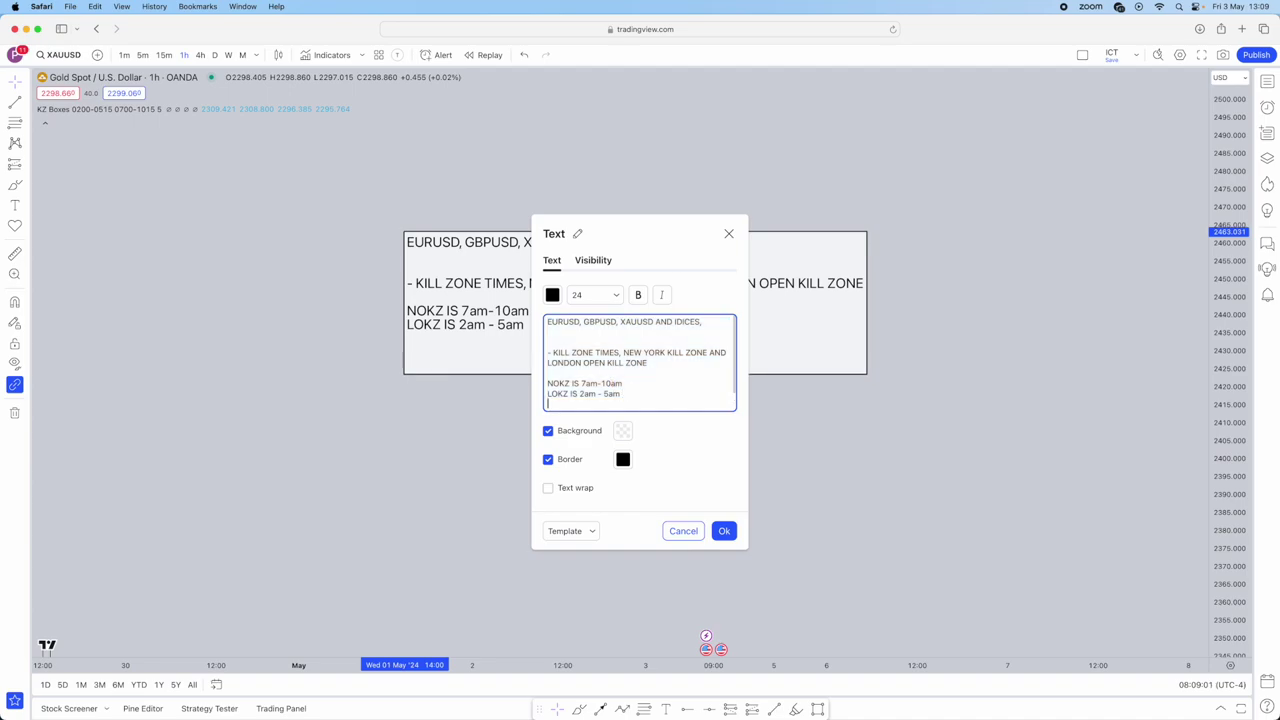
text(-)
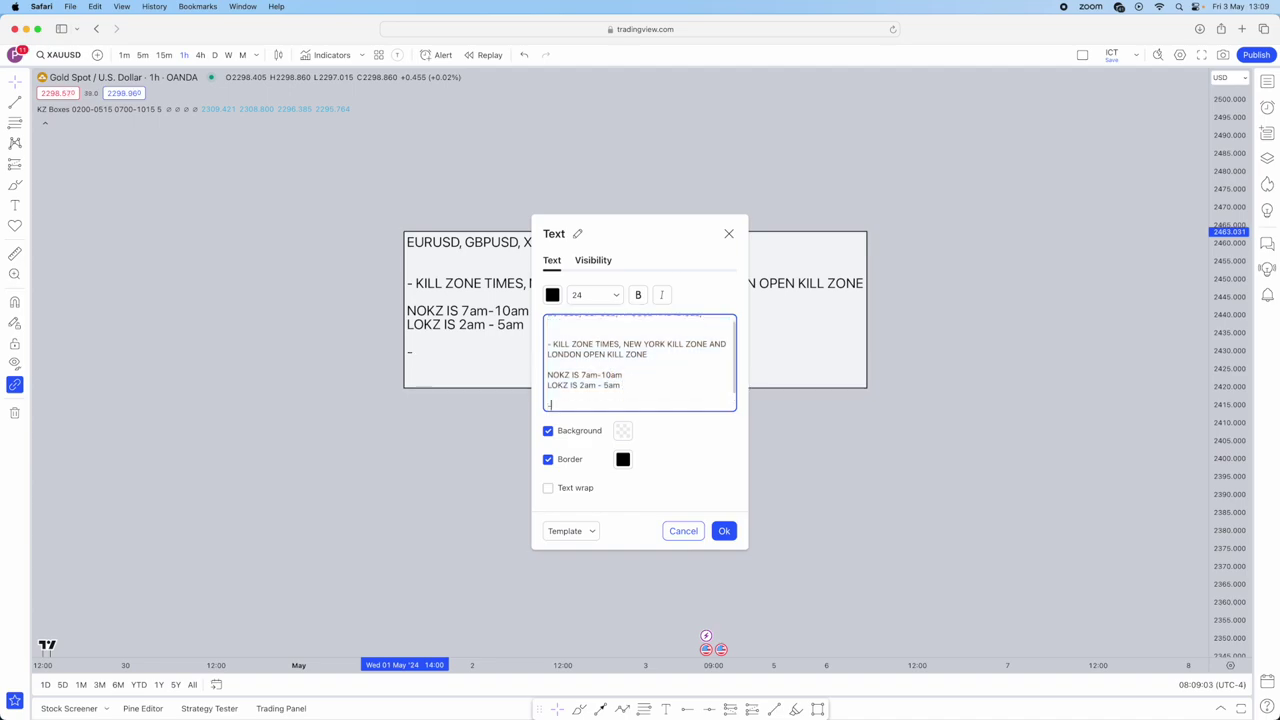
text(1h liquidity)
key(Return)
Add the bullet "-when liq sept drop into the 1m timeframe and seek a bearish or bullish engulfing pattern" and head the rules "basic"
text(-)
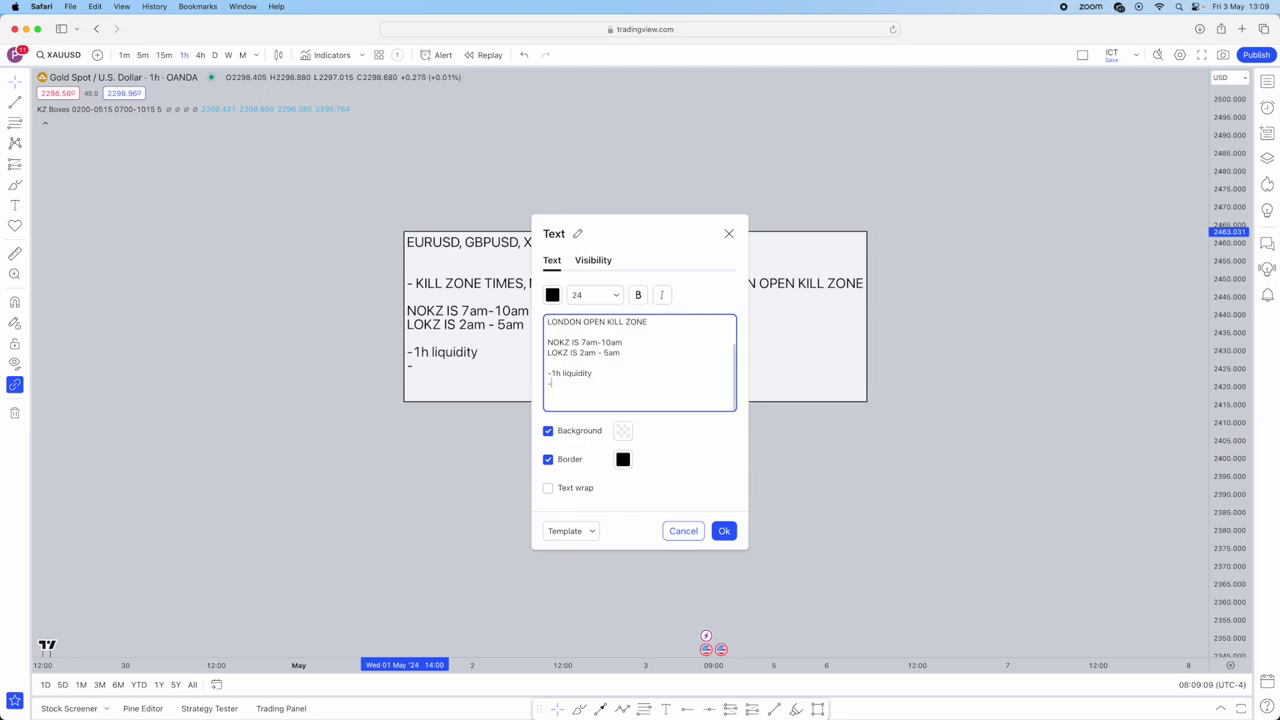
text(when Liz swept)
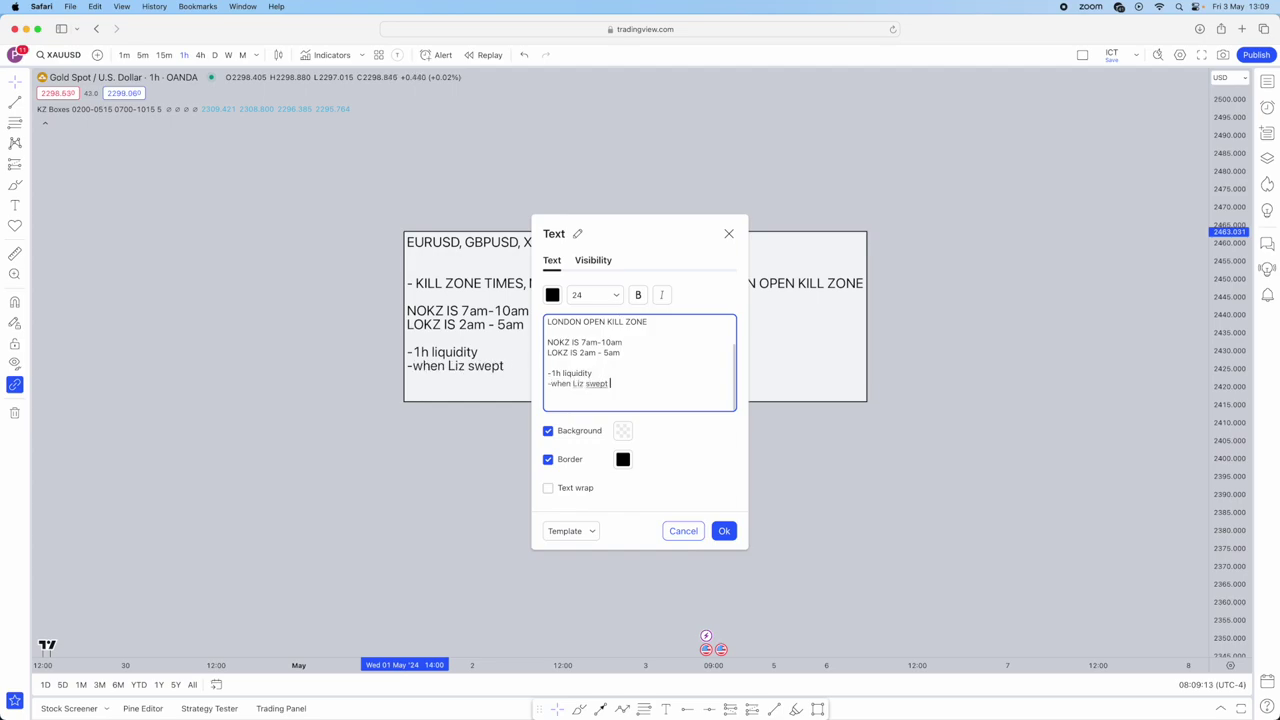
key(BackSpace)
key(BackSpace)
key(BackSpace)
key(BackSpace)
key(BackSpace)
key(BackSpace)
key(BackSpace)
key(BackSpace)
key(BackSpace)
key(BackSpace)
text(liq swp)
key(BackSpace)
key(BackSpace)
text(ept drop into t)
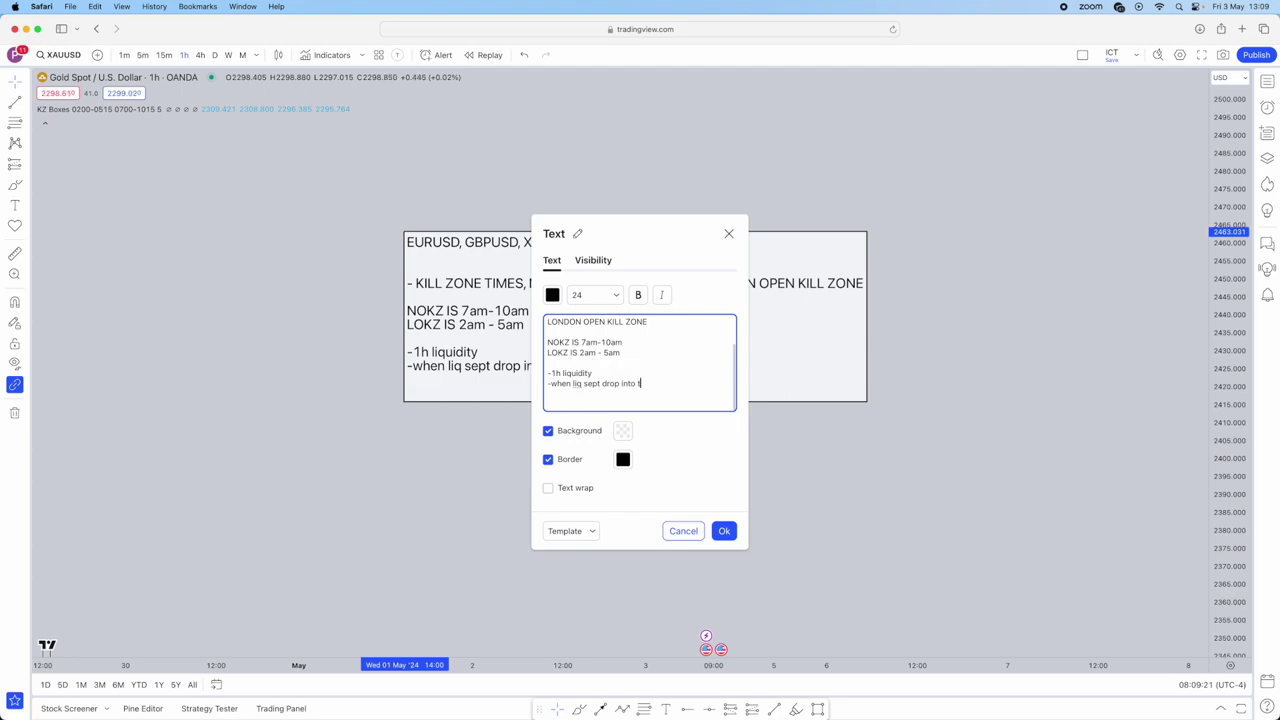
text(he 1m timeframe and seek a bearish or)
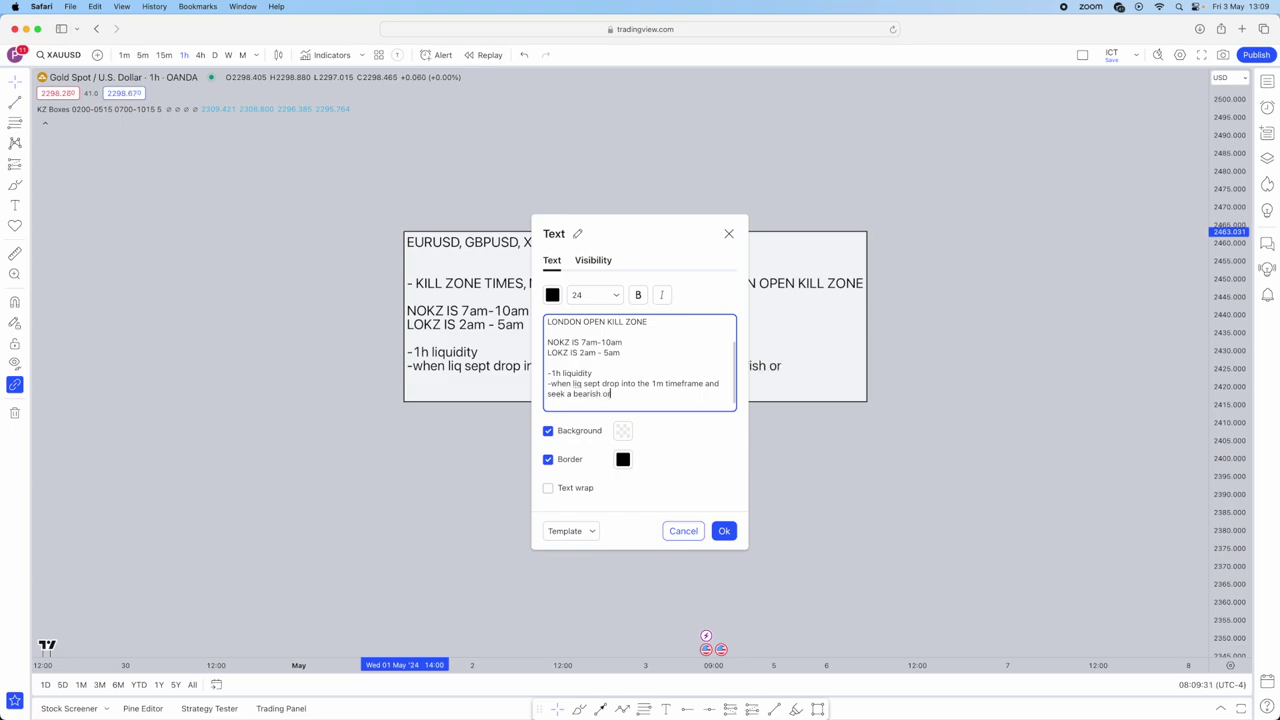
text( bullish engulfing pattern)
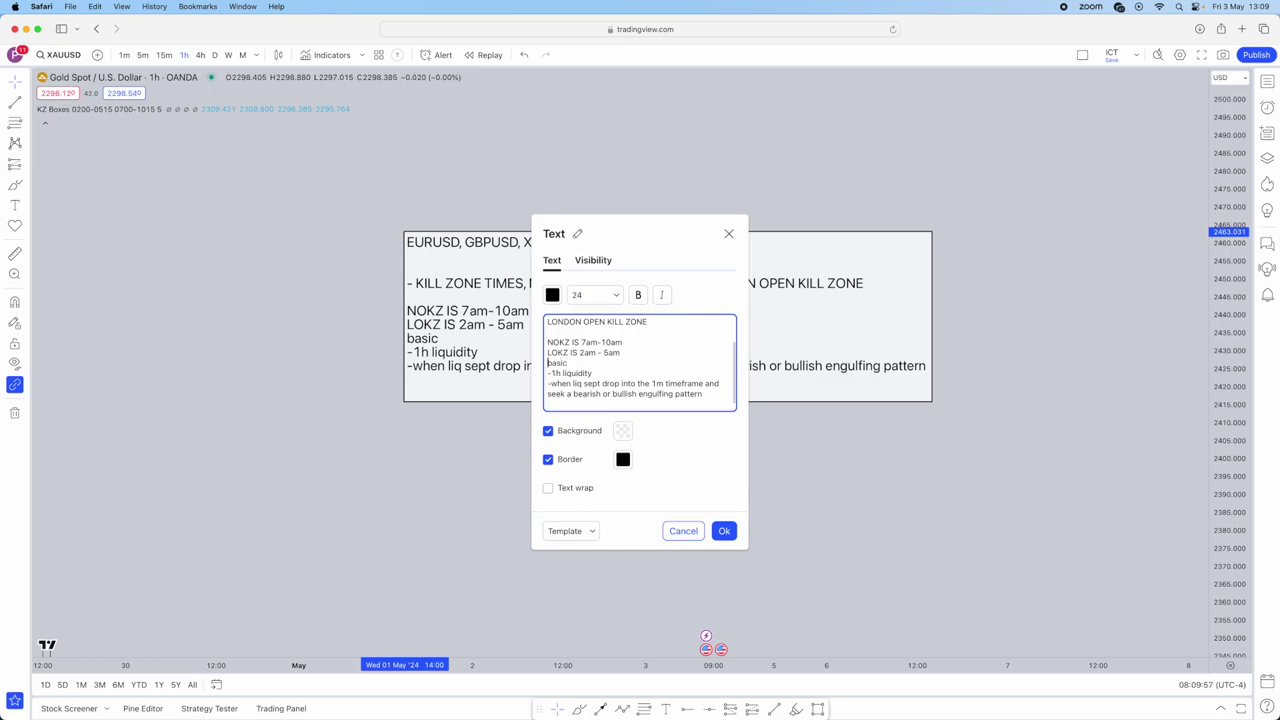
Add the bullet "-enter aiming for 1:2, 1:3 only." and append "prior to kill zone timing" to the 1h liquidity bullet
key(Return)
scroll(713, 402, down, 1)
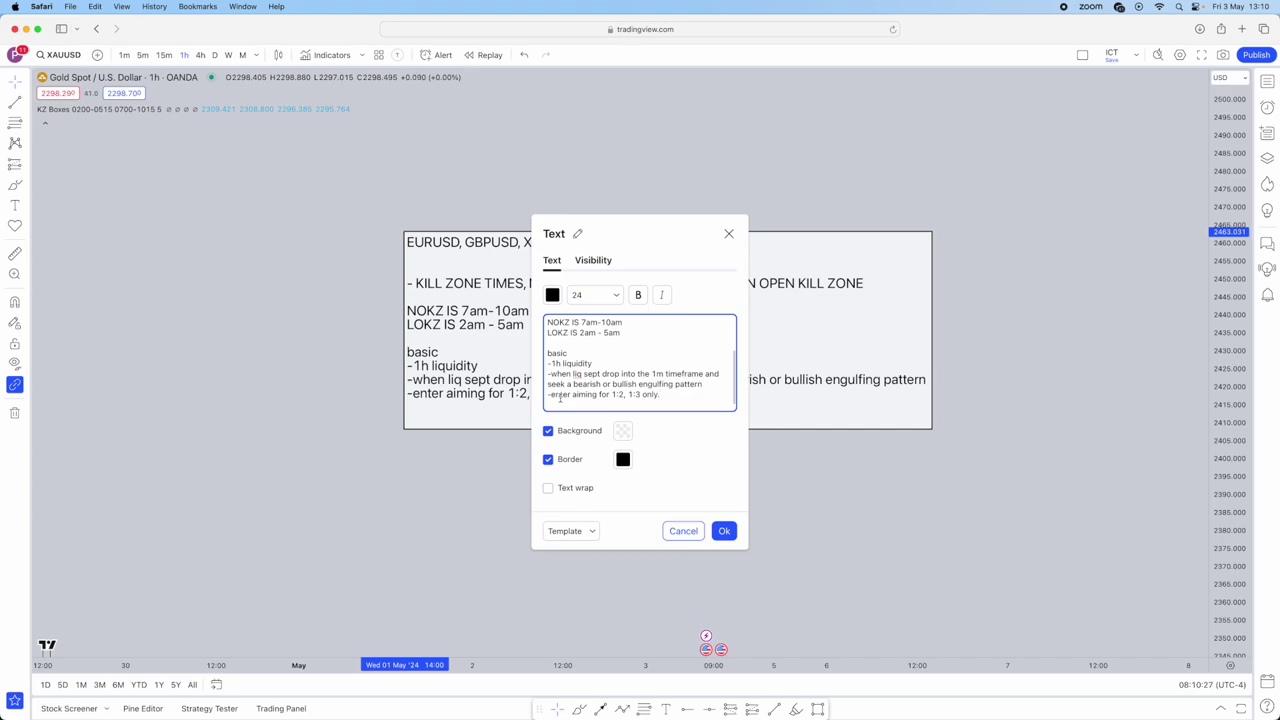
scroll(568, 400, up, 4)
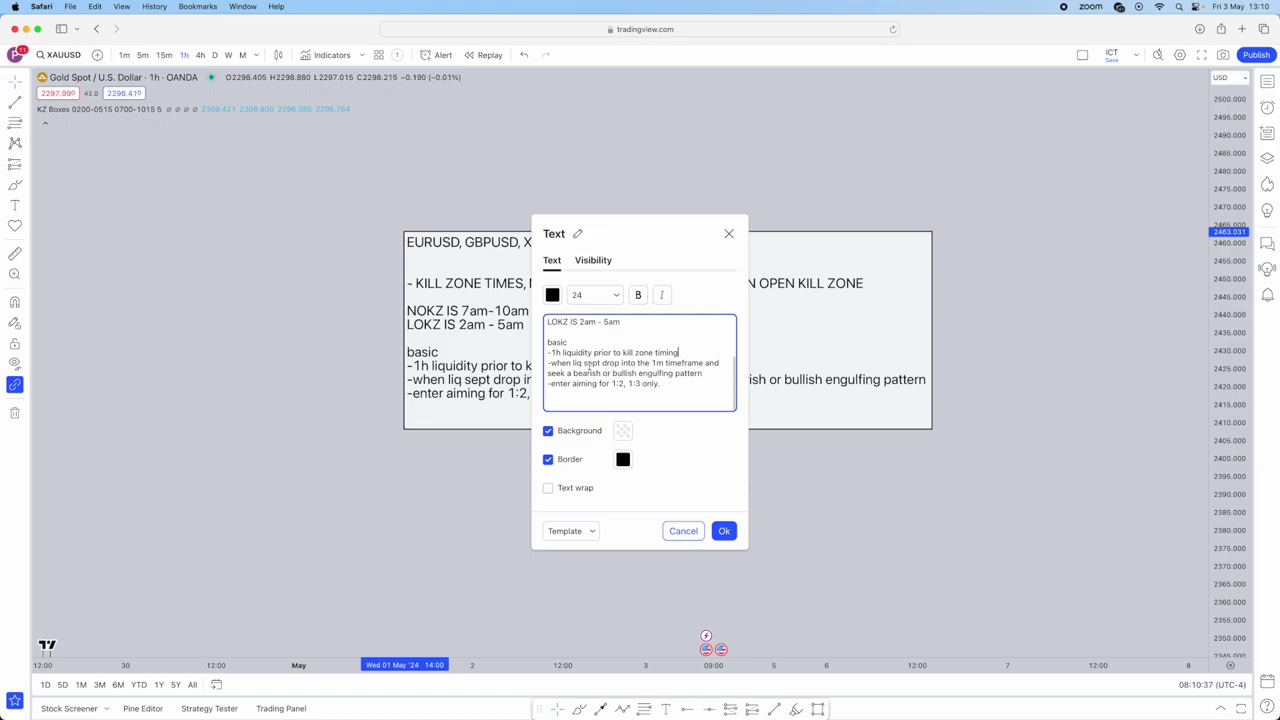
Correct "sept" to "swept" in the liquidity bullet, apply the text and move the note higher on the chart
key(BackSpace)
key(BackSpace)
text(w)
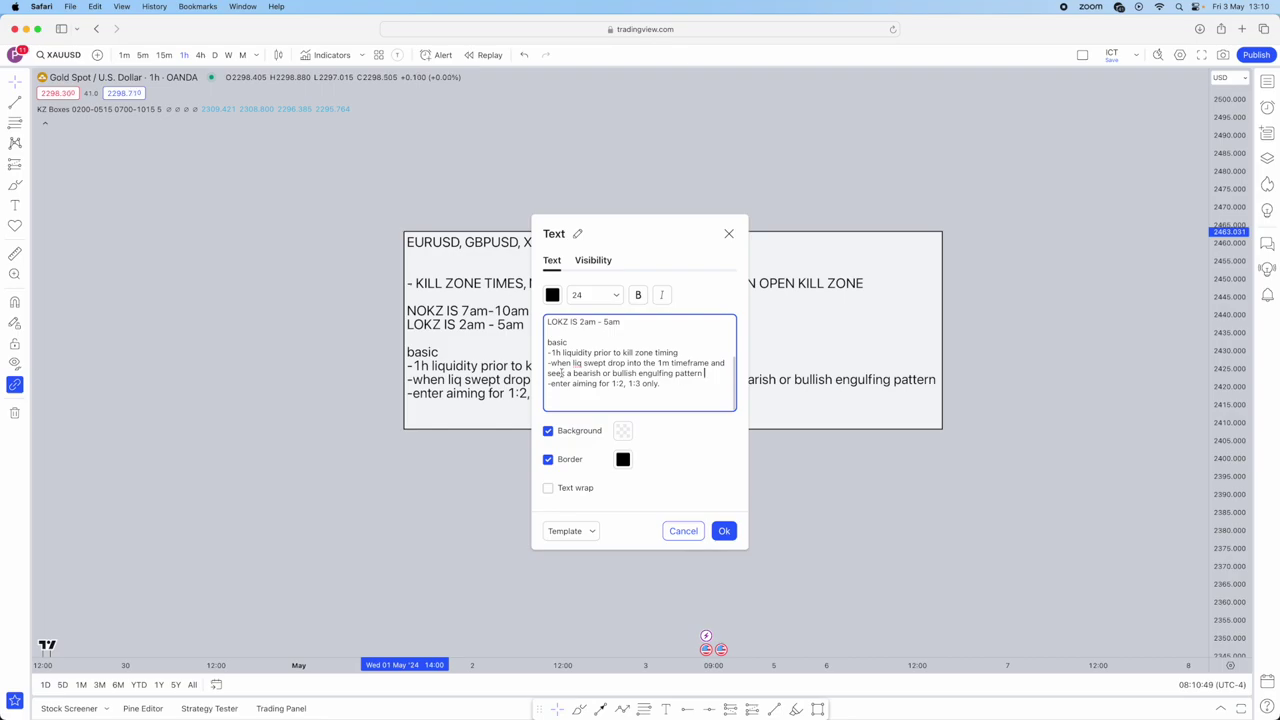
click(724, 531)
drag(766, 371, 803, 254)
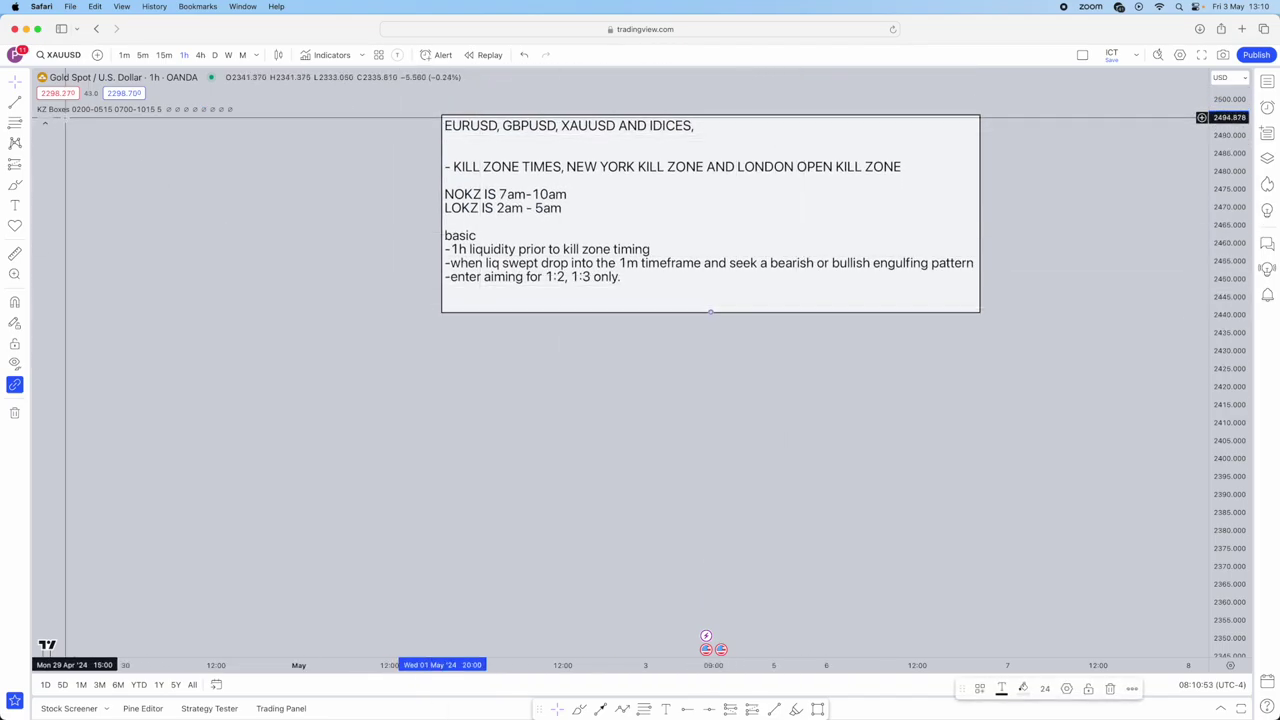
Place two vertical lines on the empty chart area, at Tue 30 Apr 11:00 and Wed 01 May 15:00
click(24, 101)
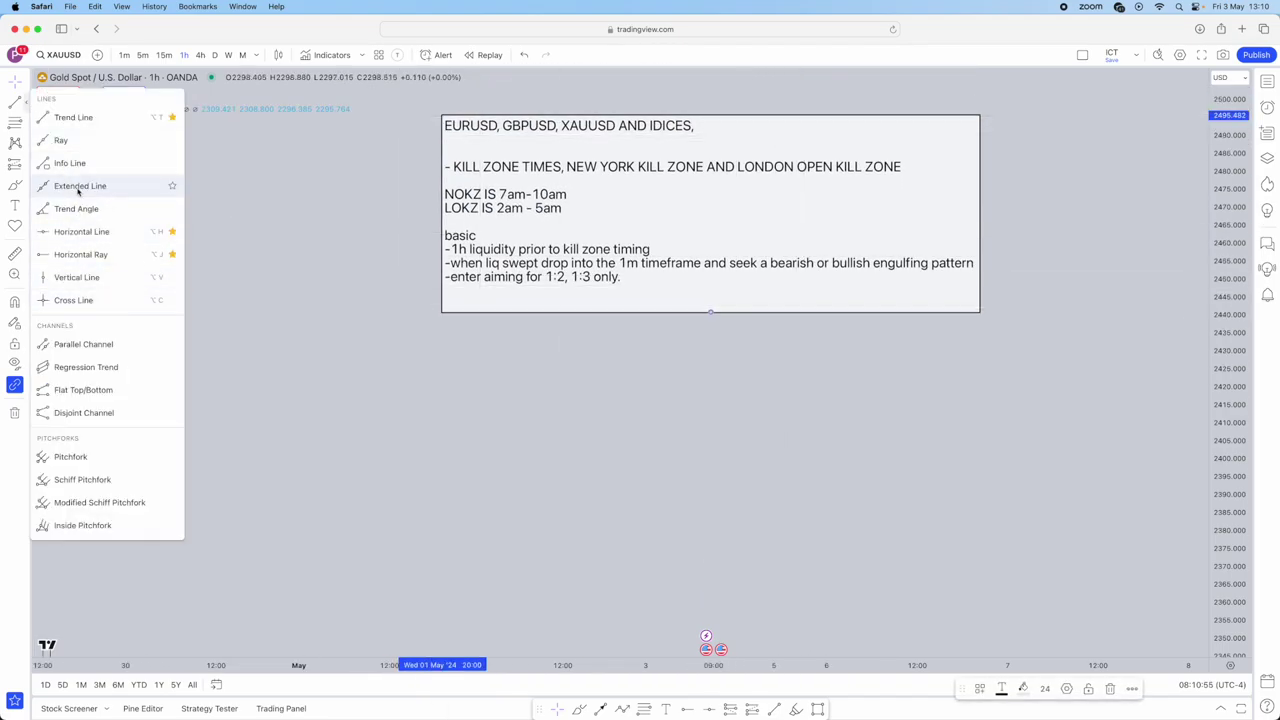
click(77, 282)
click(209, 458)
scroll(329, 520, left, 3)
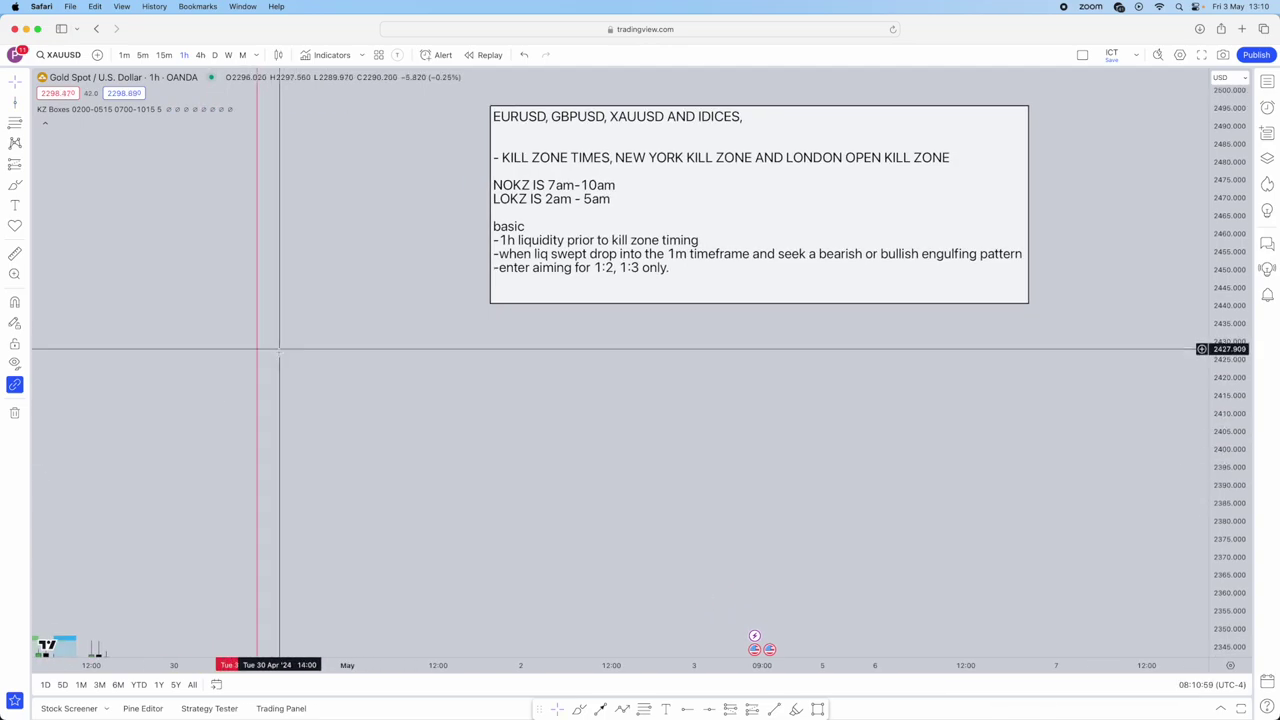
drag(278, 349, 272, 366)
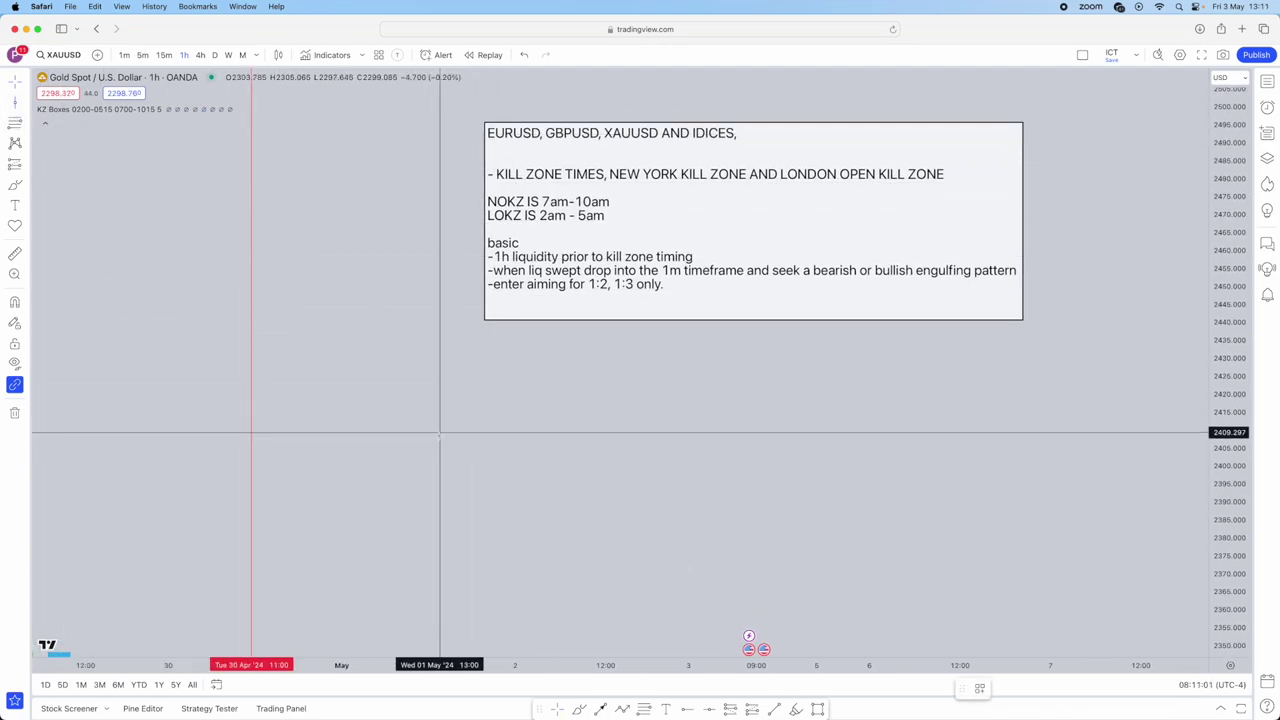
click(457, 437)
drag(432, 442, 506, 447)
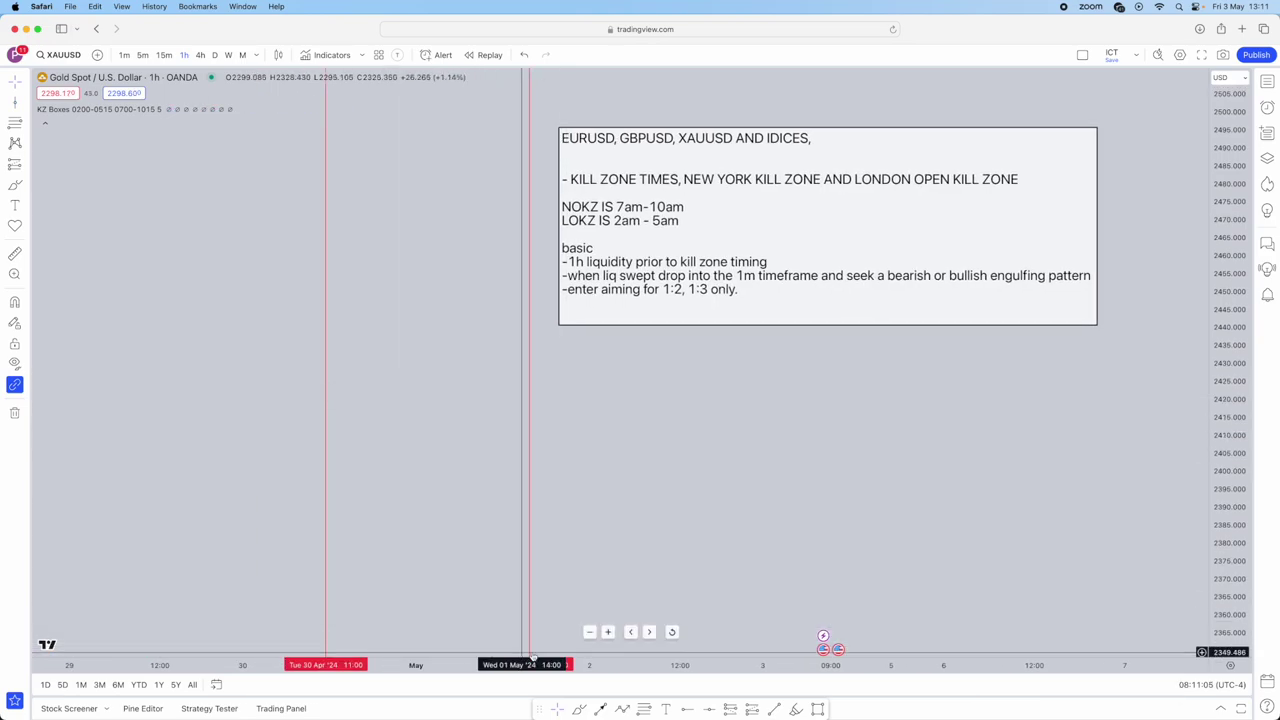
drag(429, 455, 458, 484)
Draw a zigzag price path that rises to about 2450, drops to about 2390 and ranges until the first vertical line
click(620, 709)
click(120, 528)
click(158, 396)
click(173, 468)
click(203, 348)
click(211, 421)
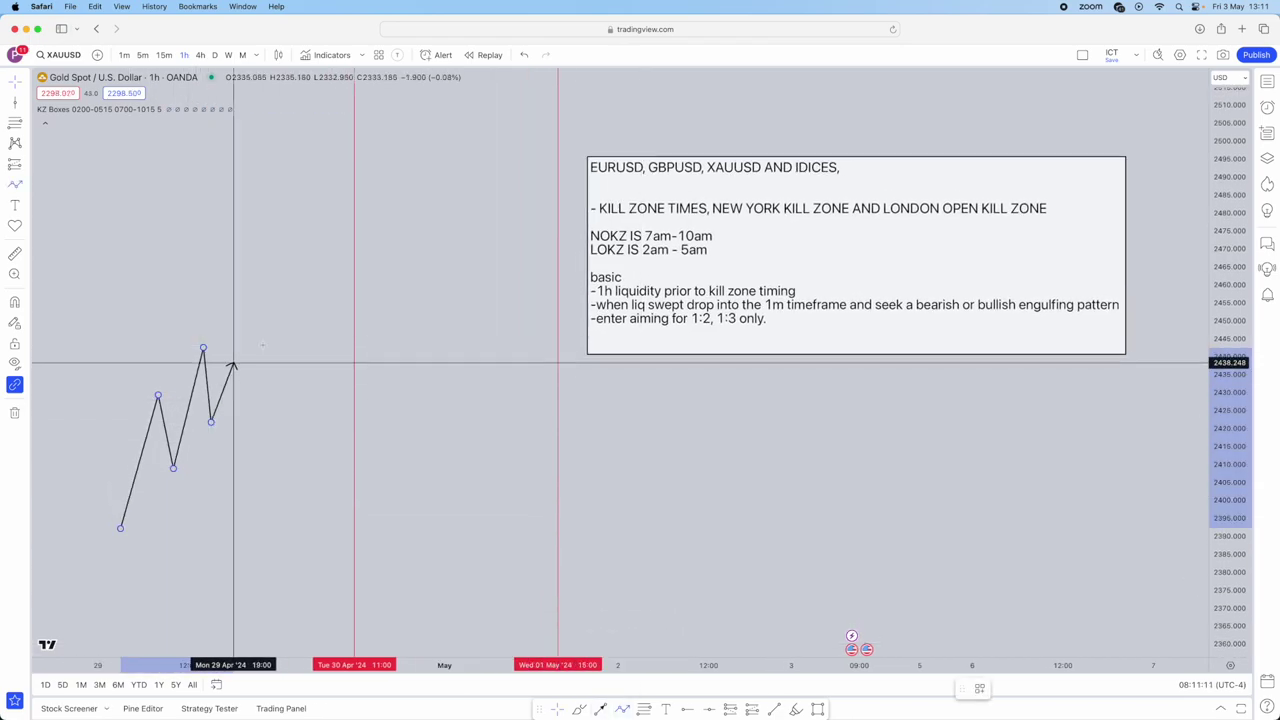
click(248, 318)
click(263, 535)
click(293, 430)
click(301, 537)
click(316, 335)
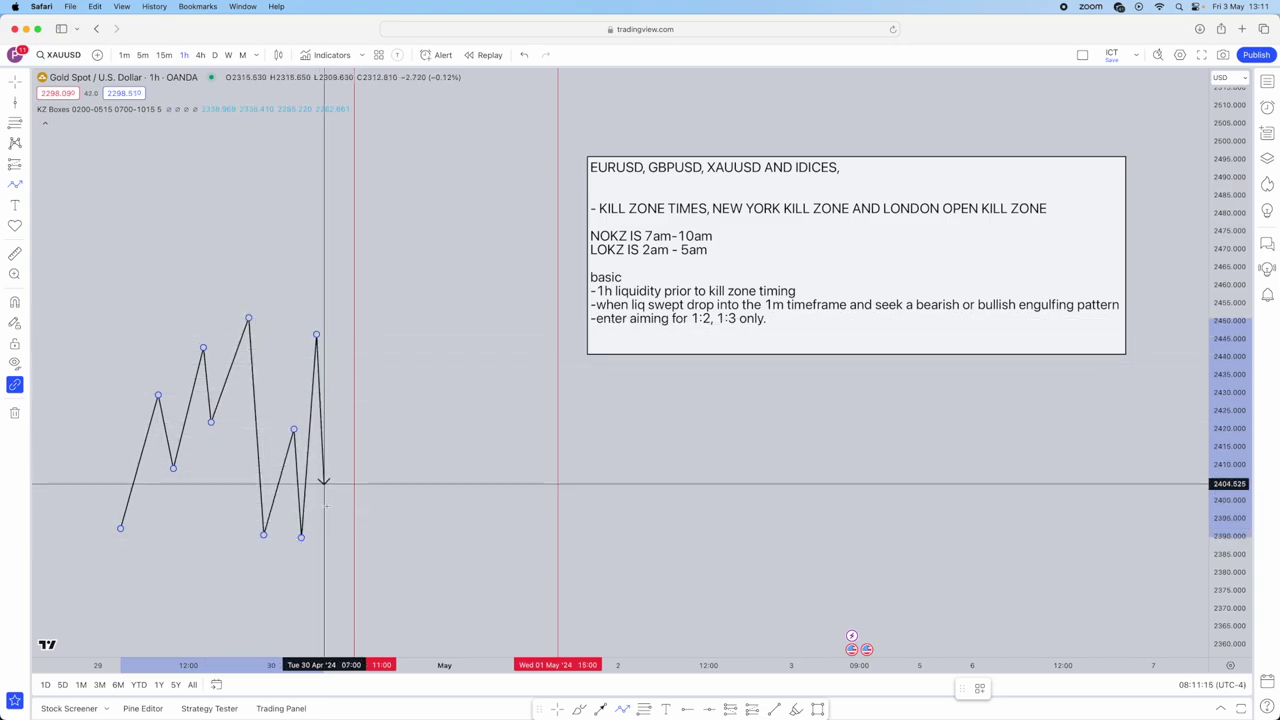
click(331, 542)
click(339, 397)
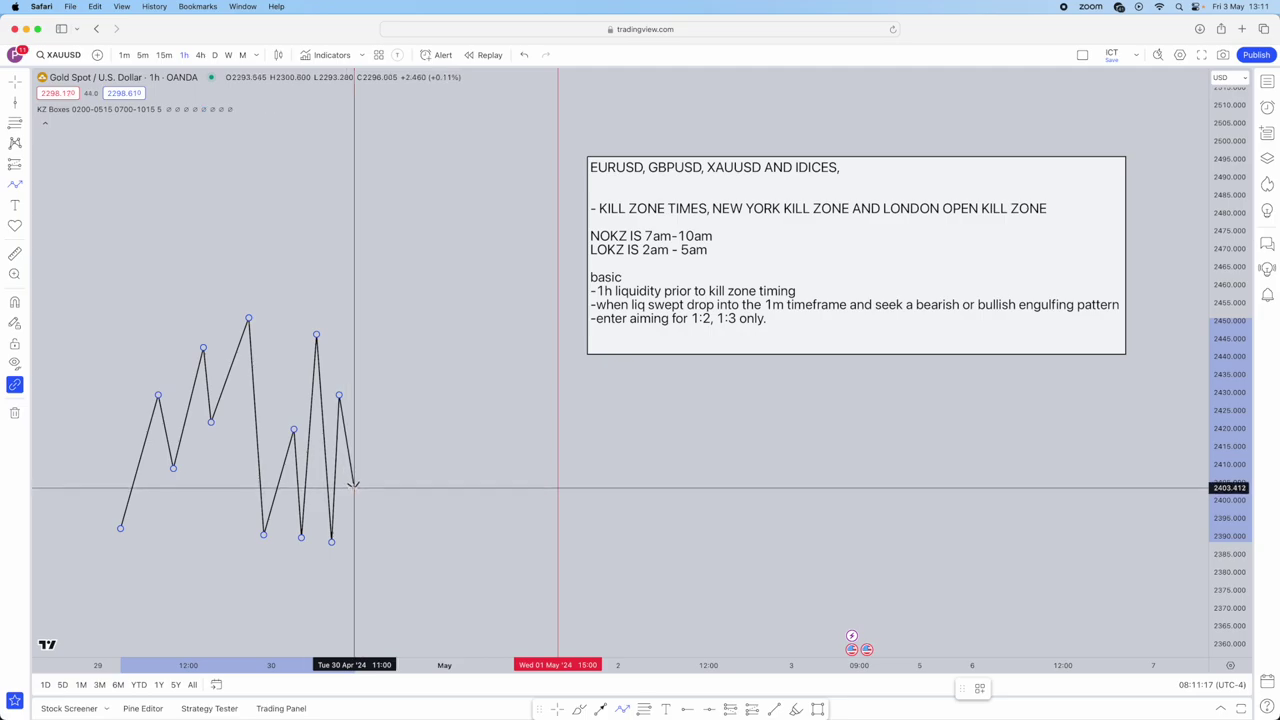
double_click(354, 485)
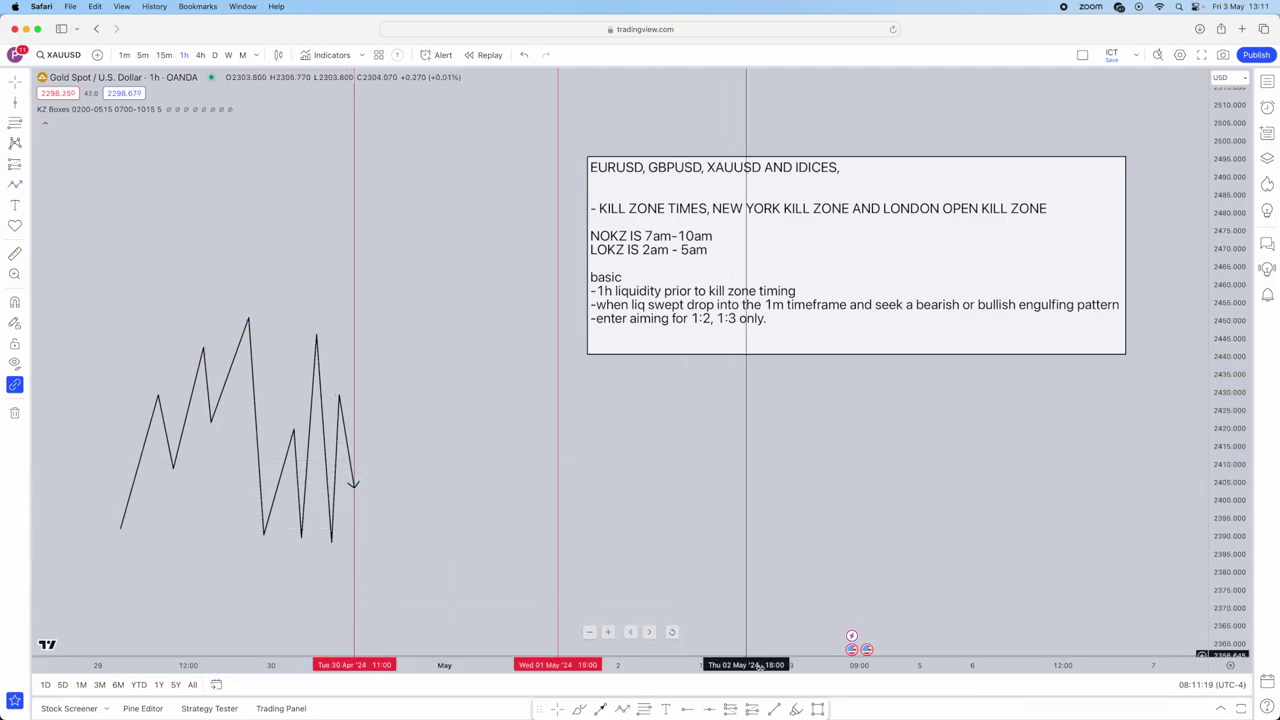
Draw horizontal trend lines from the path's highest peak at about 2451 and lowest low at about 2389, past the second vertical line
click(249, 318)
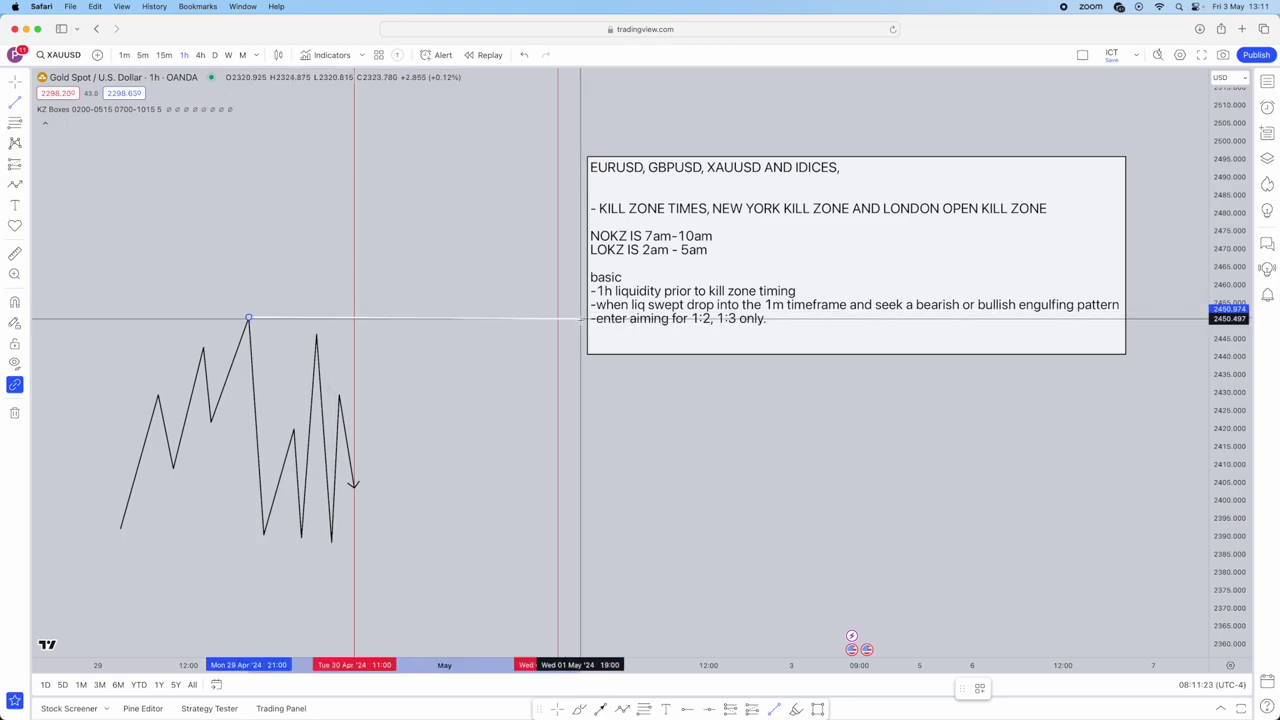
click(580, 318)
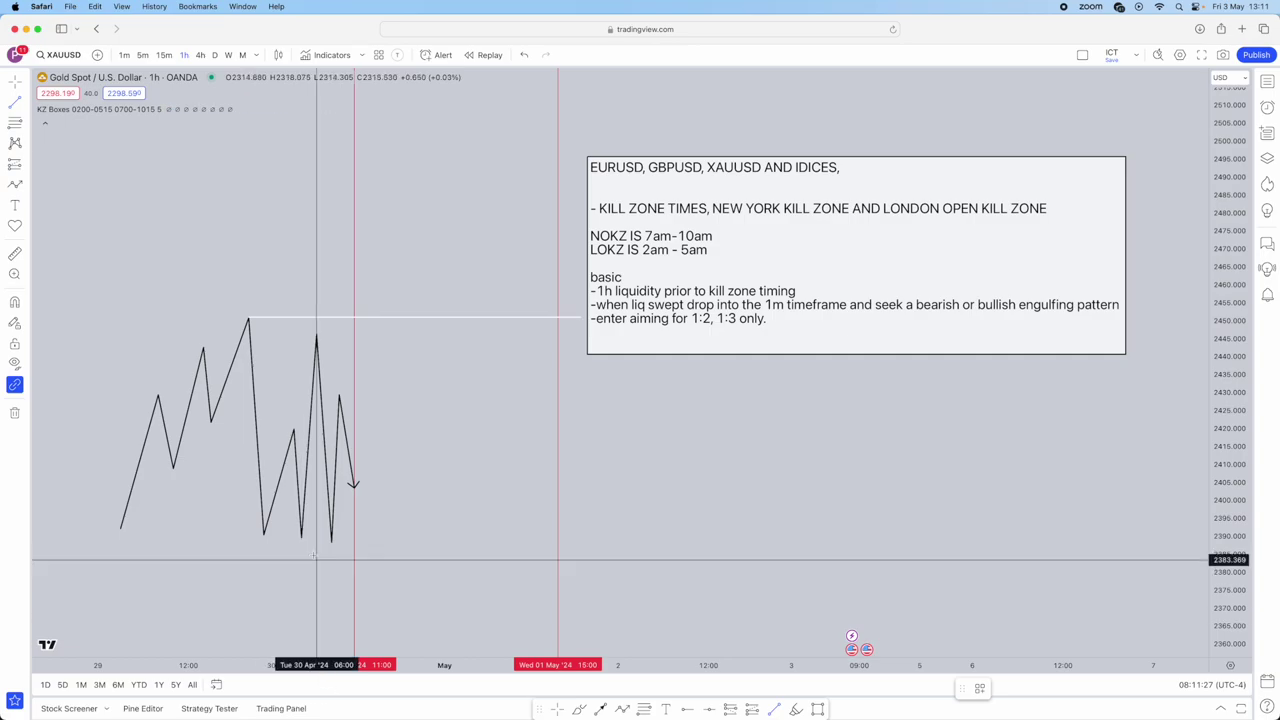
mouse_move(331, 543)
mouse_down()
mouse_move(586, 549)
mouse_move(417, 529)
mouse_up()
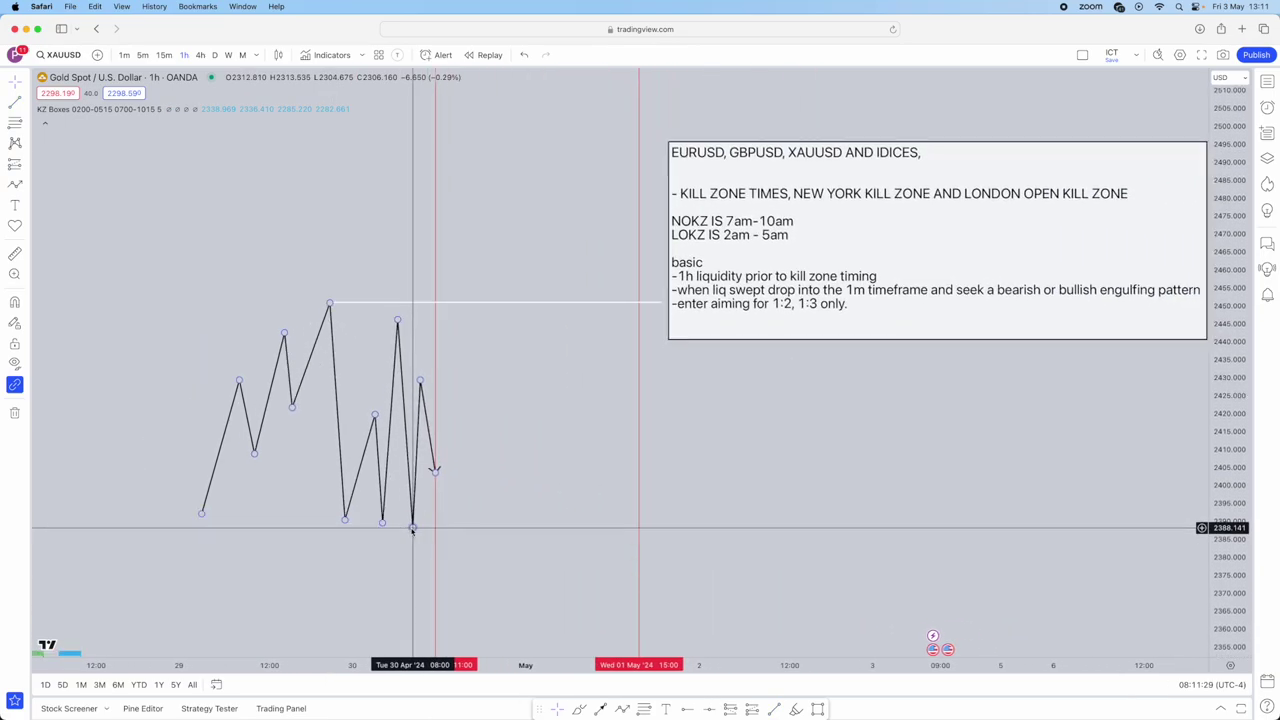
right_click(415, 530)
click(629, 548)
click(774, 708)
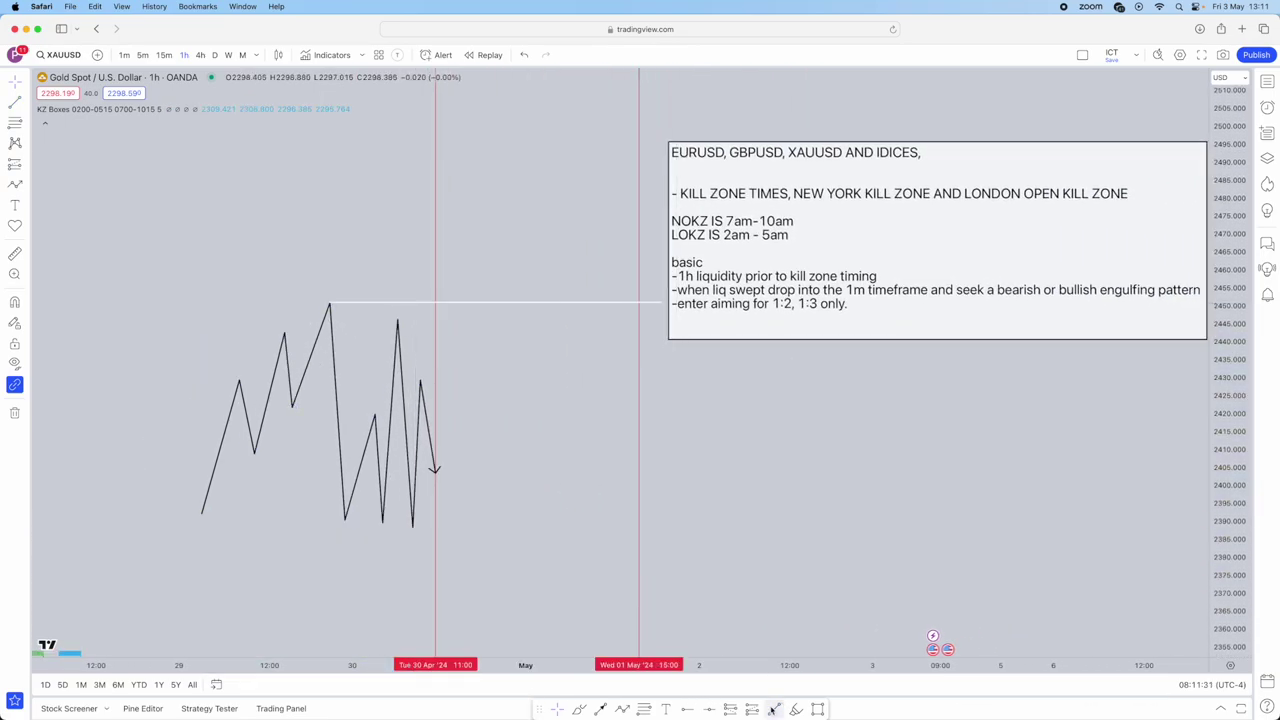
click(412, 525)
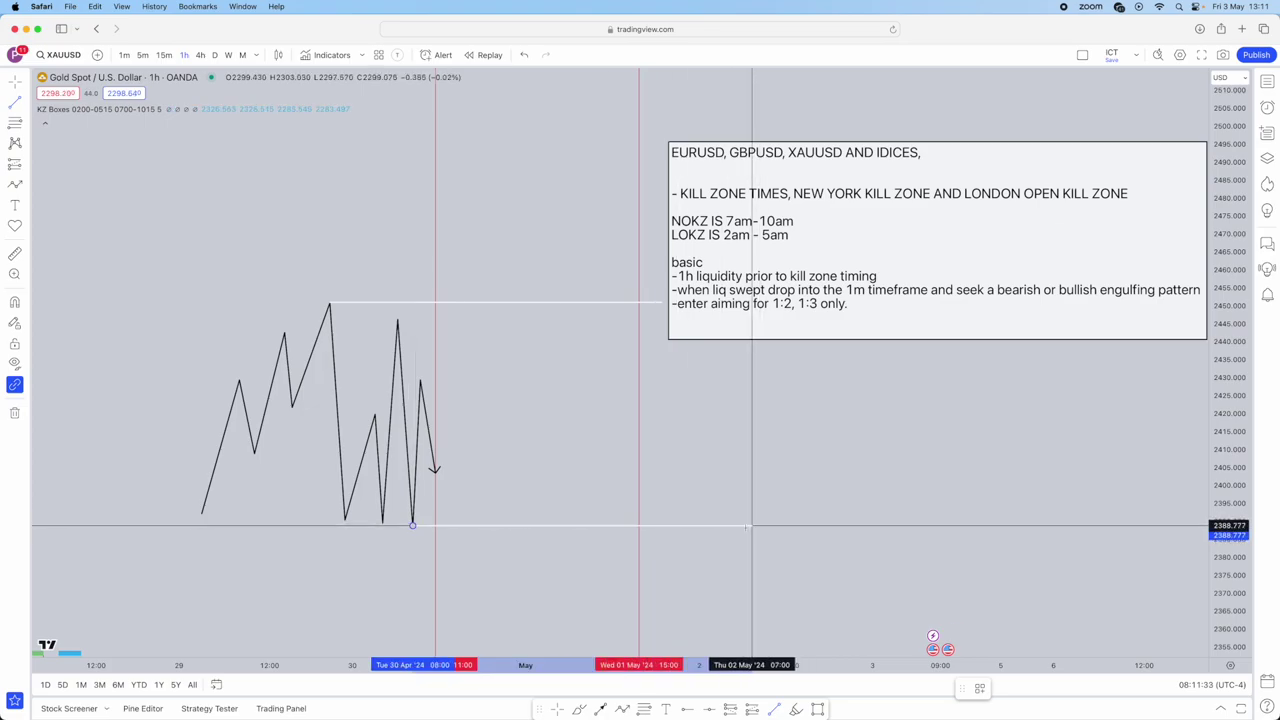
click(745, 525)
right_click(745, 525)
click(708, 566)
drag(708, 566, 686, 548)
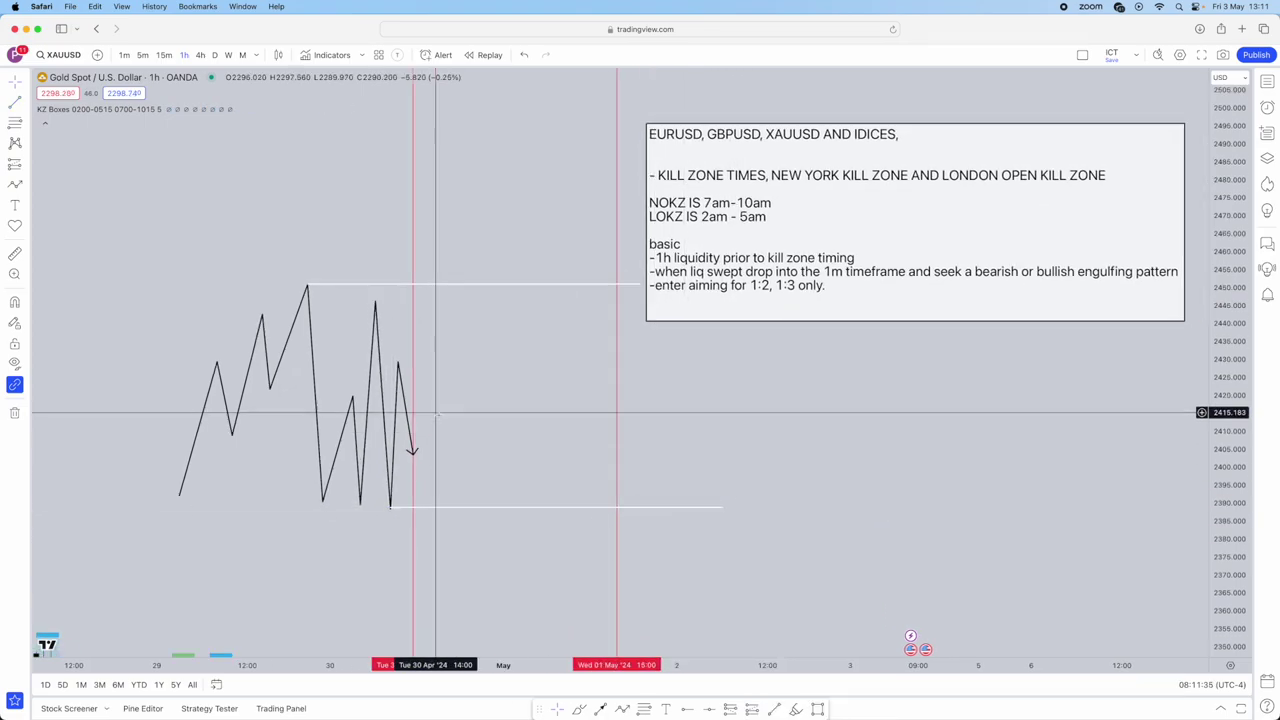
Draw a second path between the vertical lines that sweeps above the upper liquidity line, retraces briefly and falls to about 2407
click(622, 709)
click(420, 455)
click(428, 423)
click(457, 468)
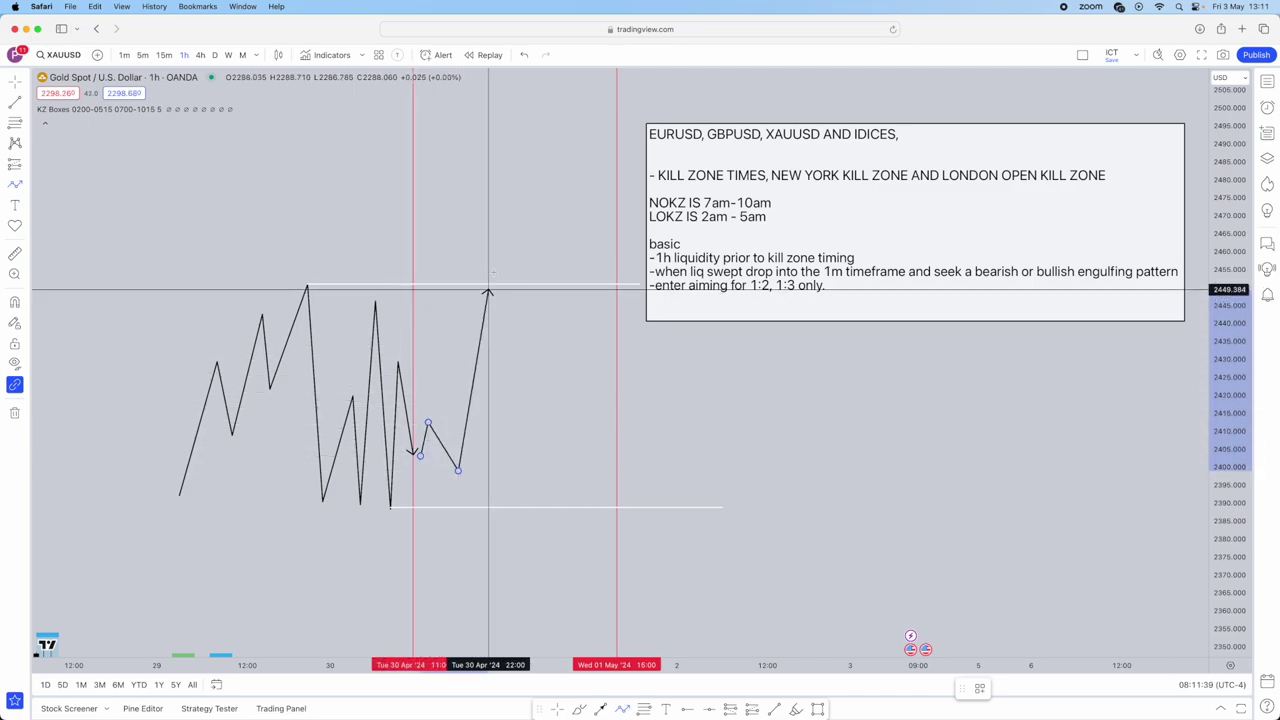
click(503, 237)
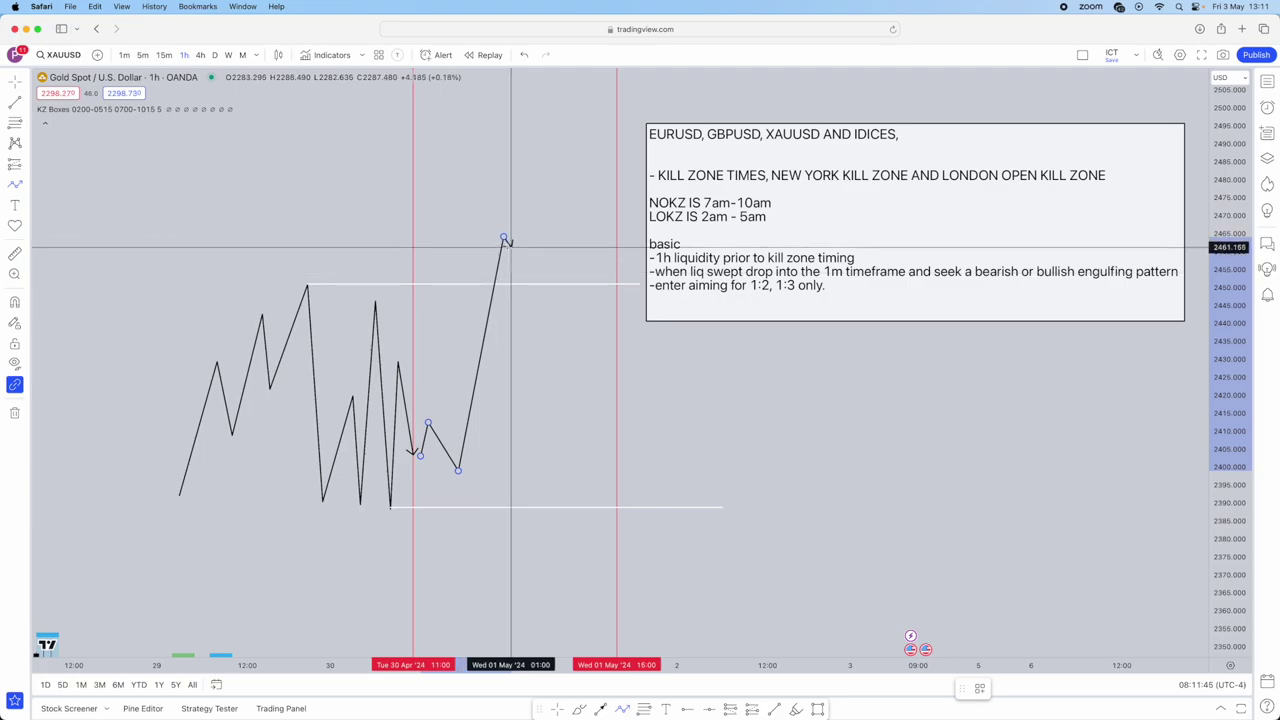
click(511, 297)
click(519, 273)
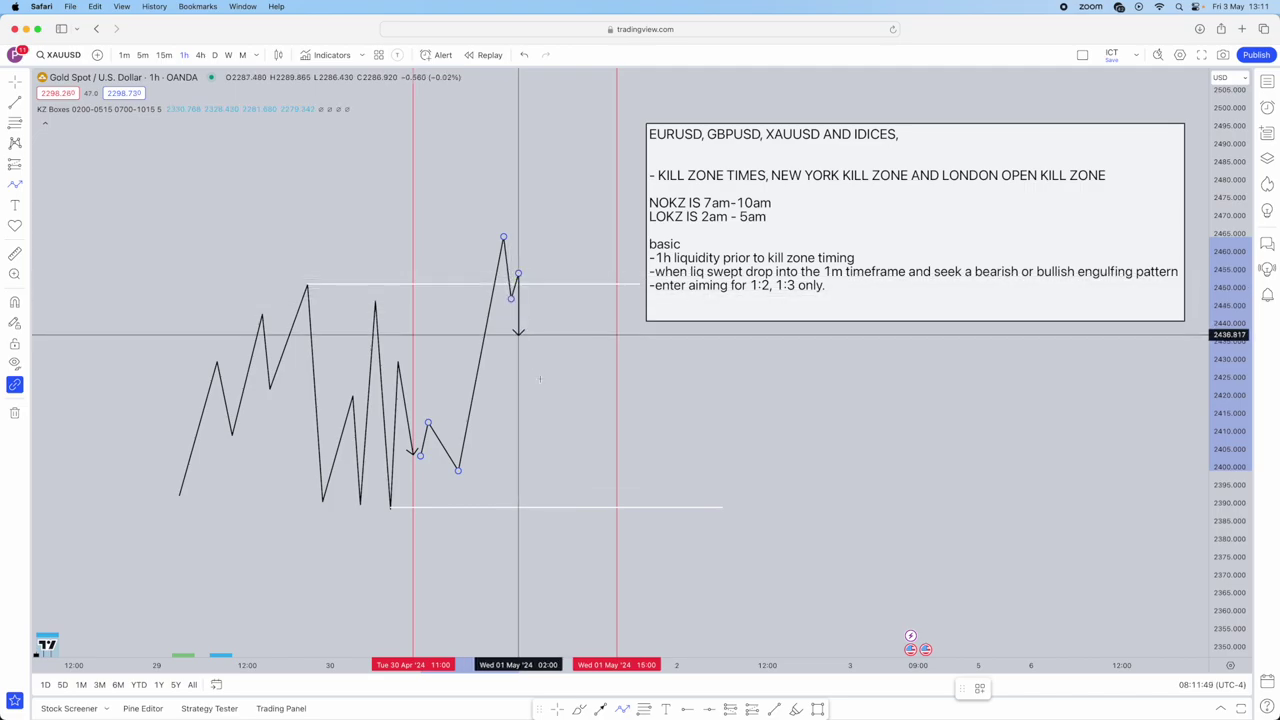
double_click(556, 442)
click(571, 383)
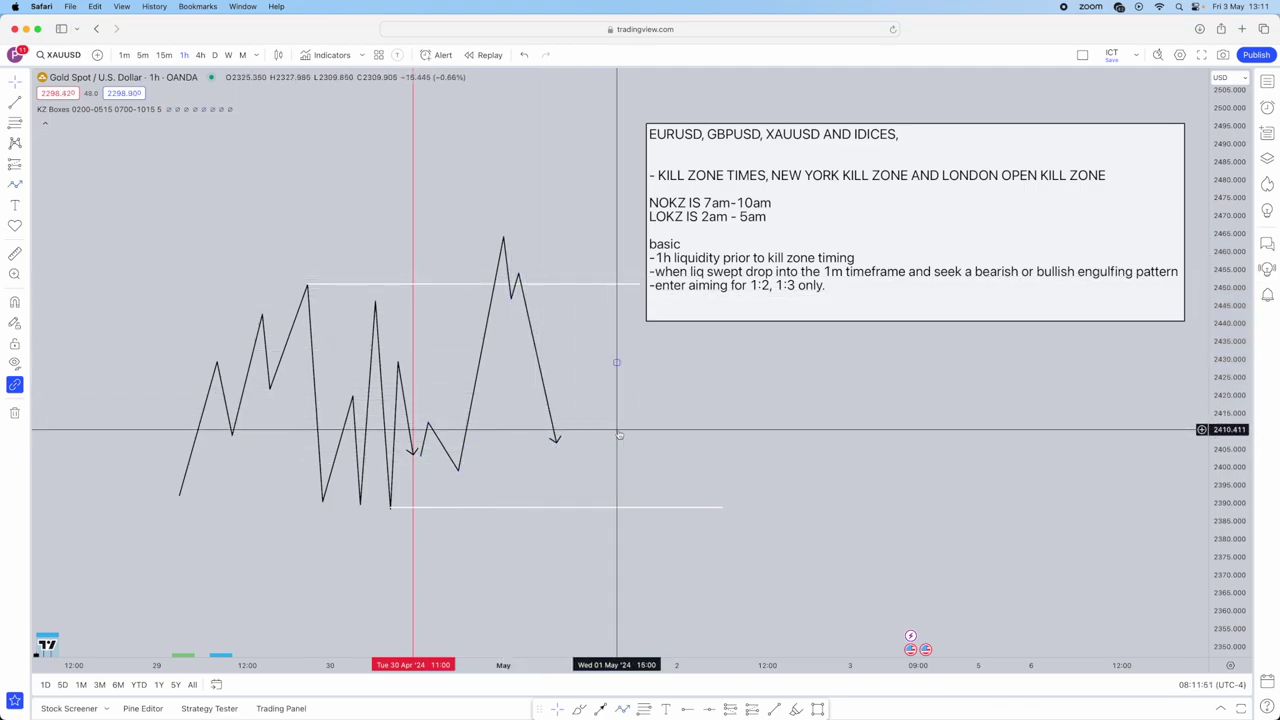
click(554, 441)
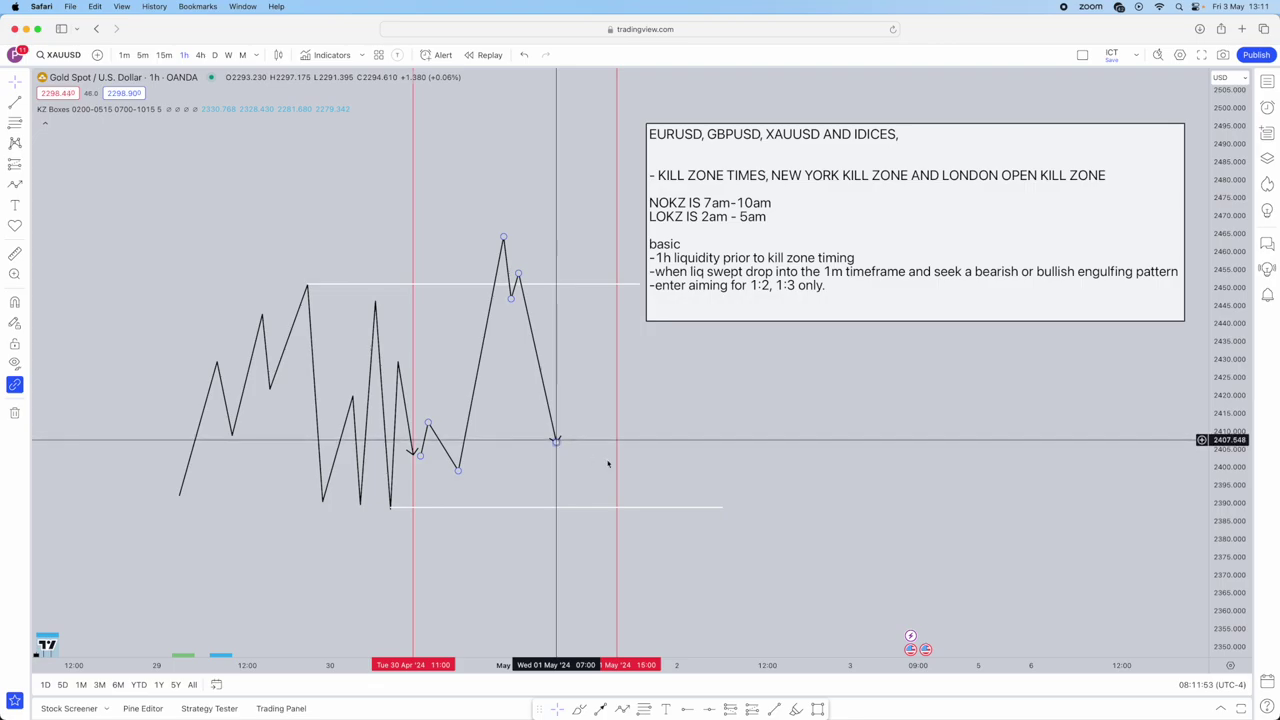
Show the candles up to 29 April in bar replay on the 1h chart and advance the replay by one bar
drag(253, 224, 214, 12)
drag(418, 128, 455, 368)
drag(551, 523, 562, 561)
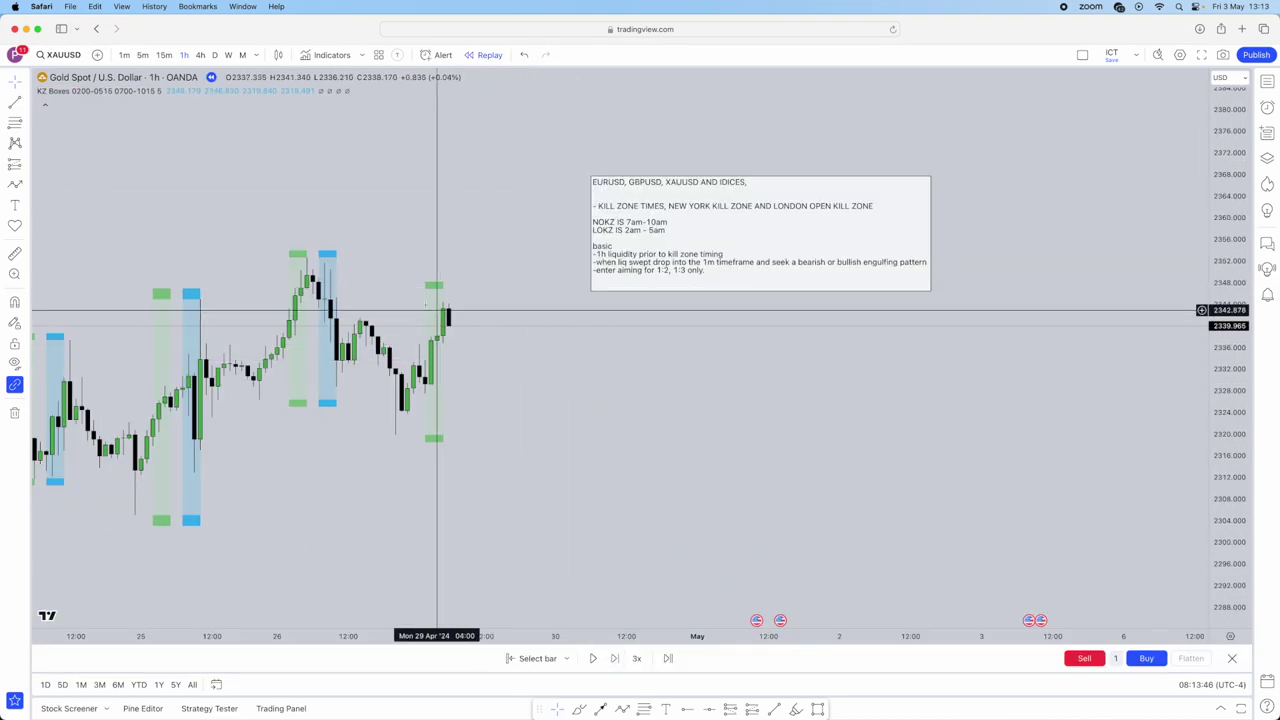
click(614, 658)
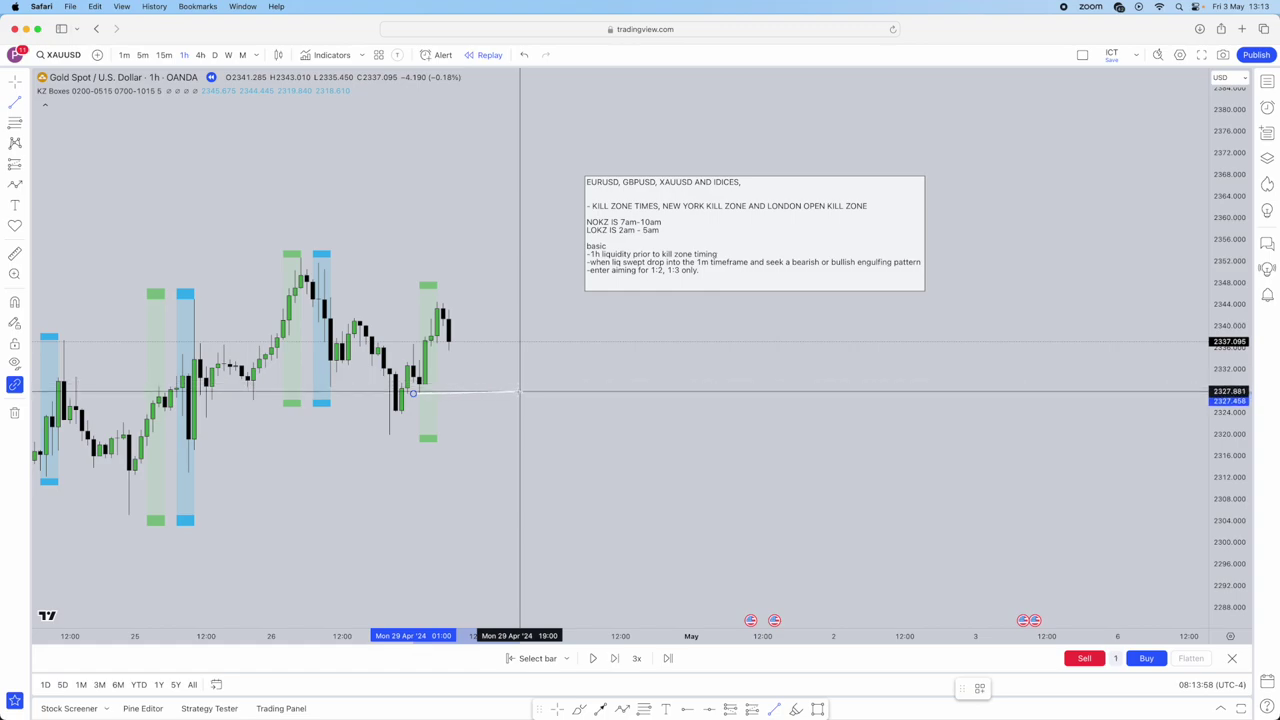
Draw horizontal trend lines from the 29 April swing low at about 2327.5 and swing high at about 2344.5
click(518, 394)
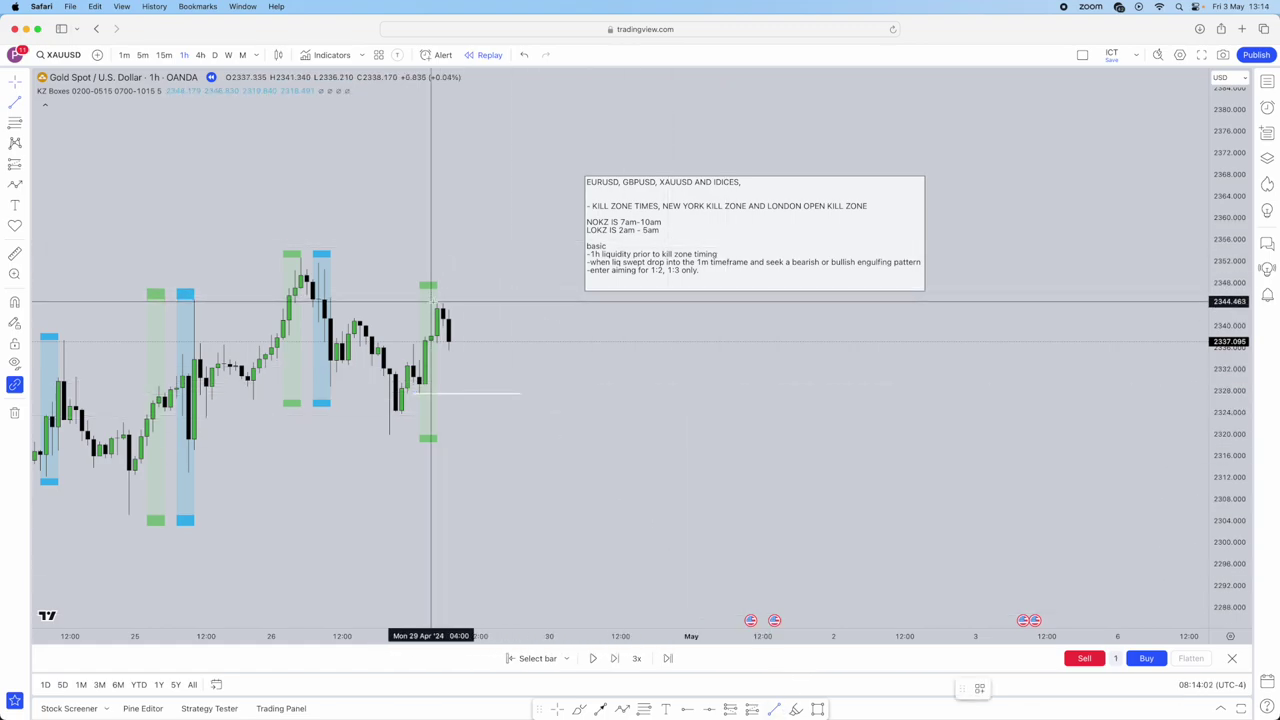
click(514, 300)
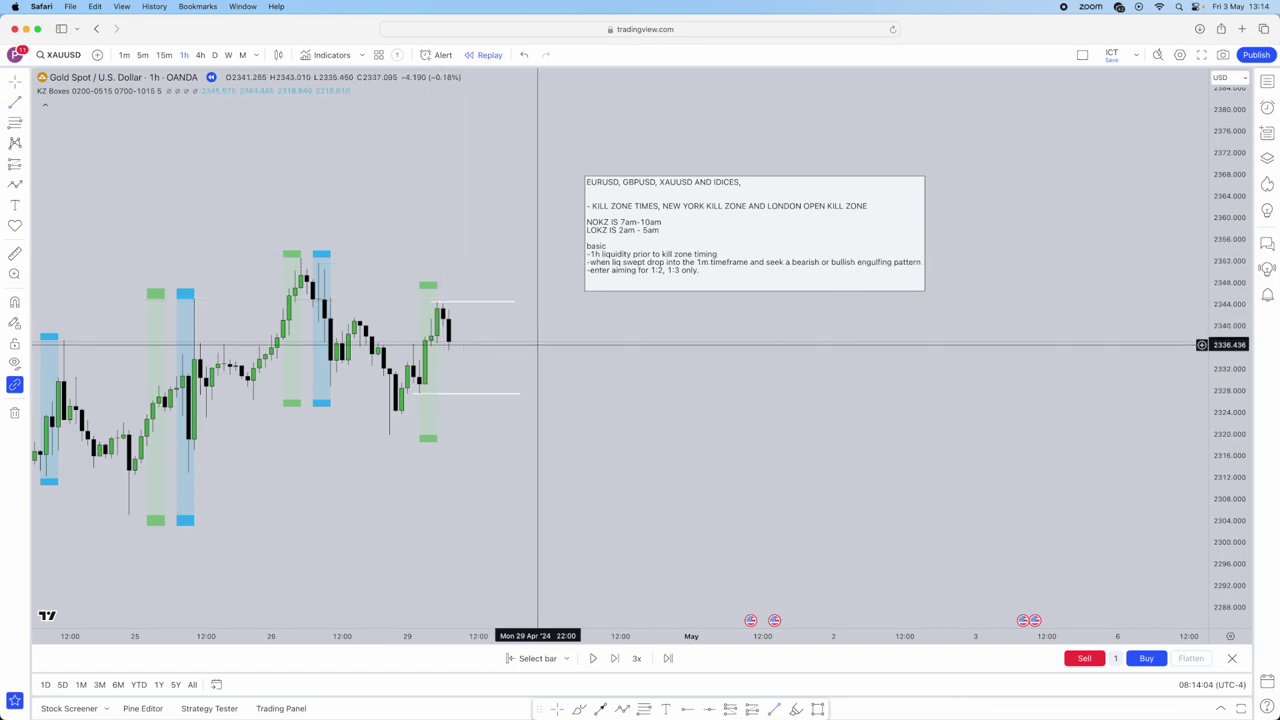
Apply the saved liquidity template to the lower and upper horizontal trend lines of 29 April
double_click(486, 395)
click(565, 453)
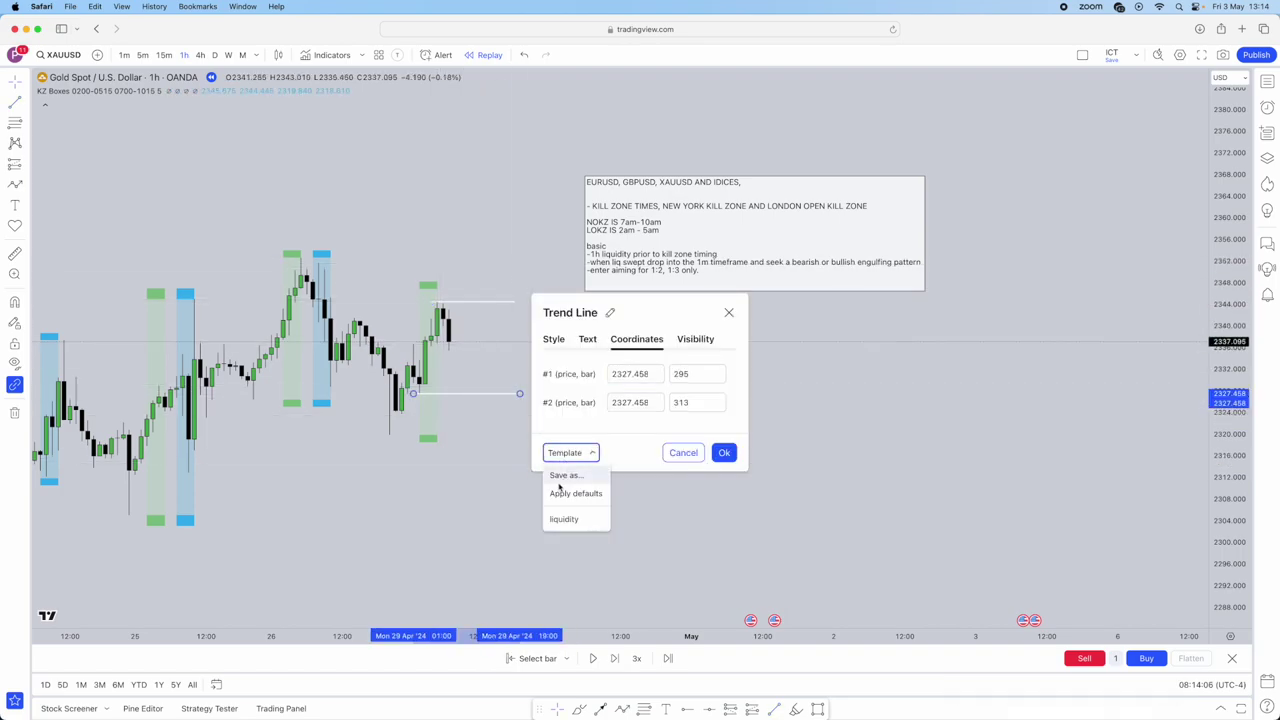
key(Escape)
double_click(496, 301)
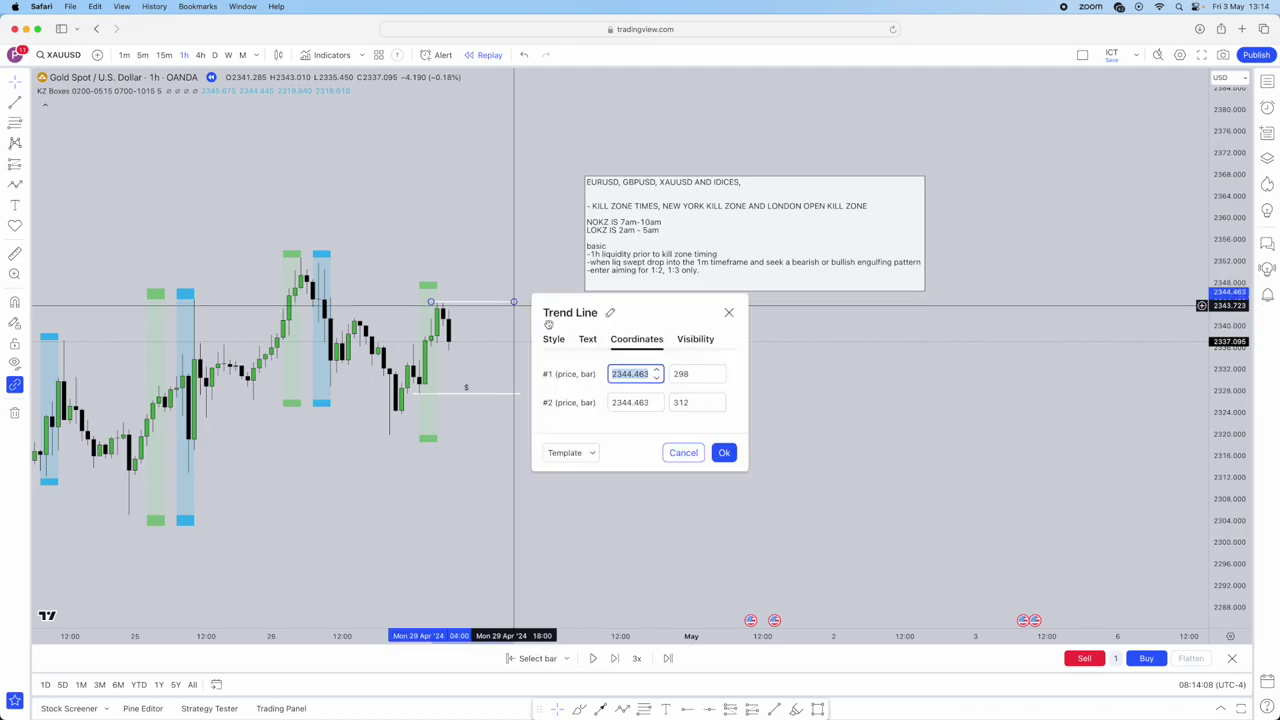
click(560, 451)
click(561, 516)
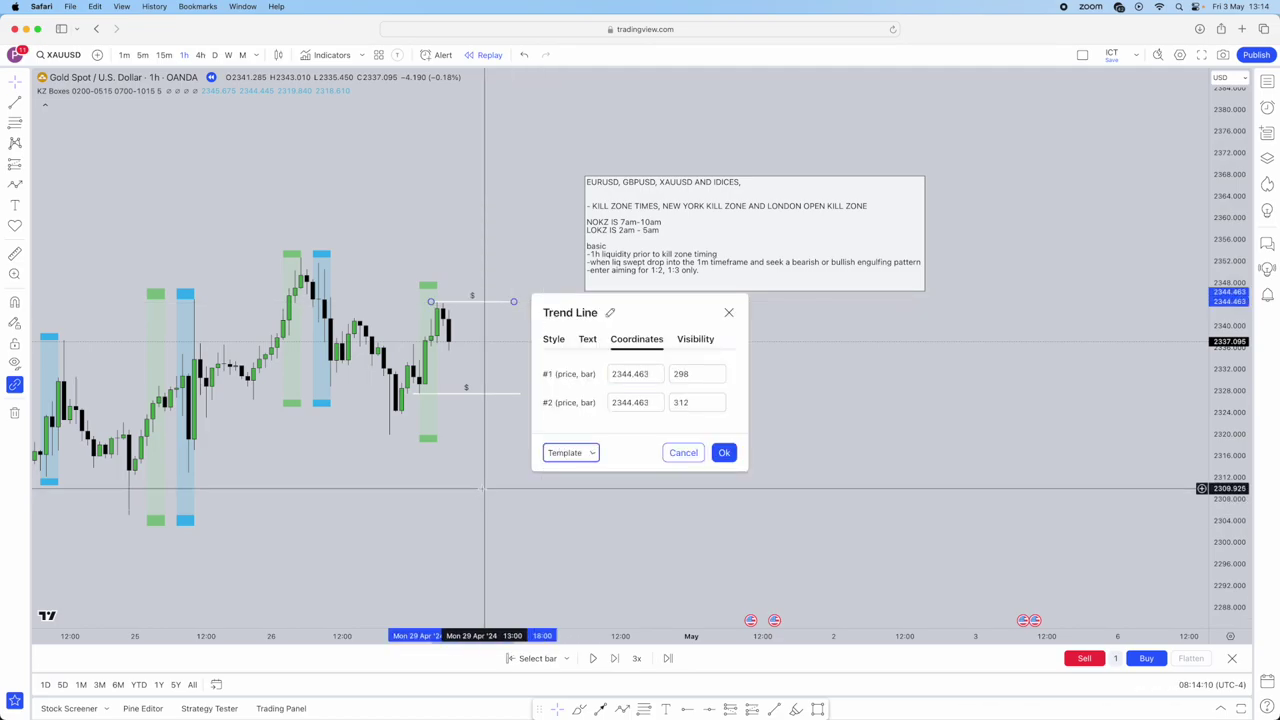
key(Return)
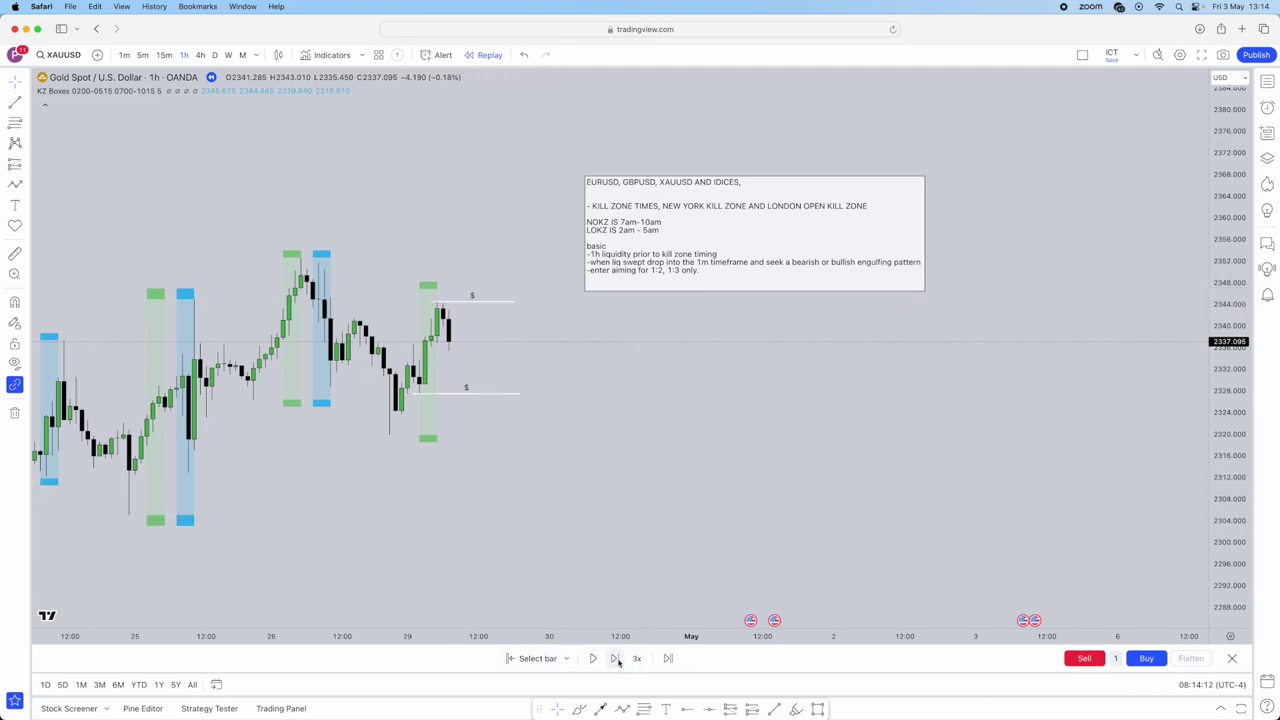
Advance the 1h replay into the New York kill zone and rewind it to the bar before the lower liquidity sweep
click(615, 659)
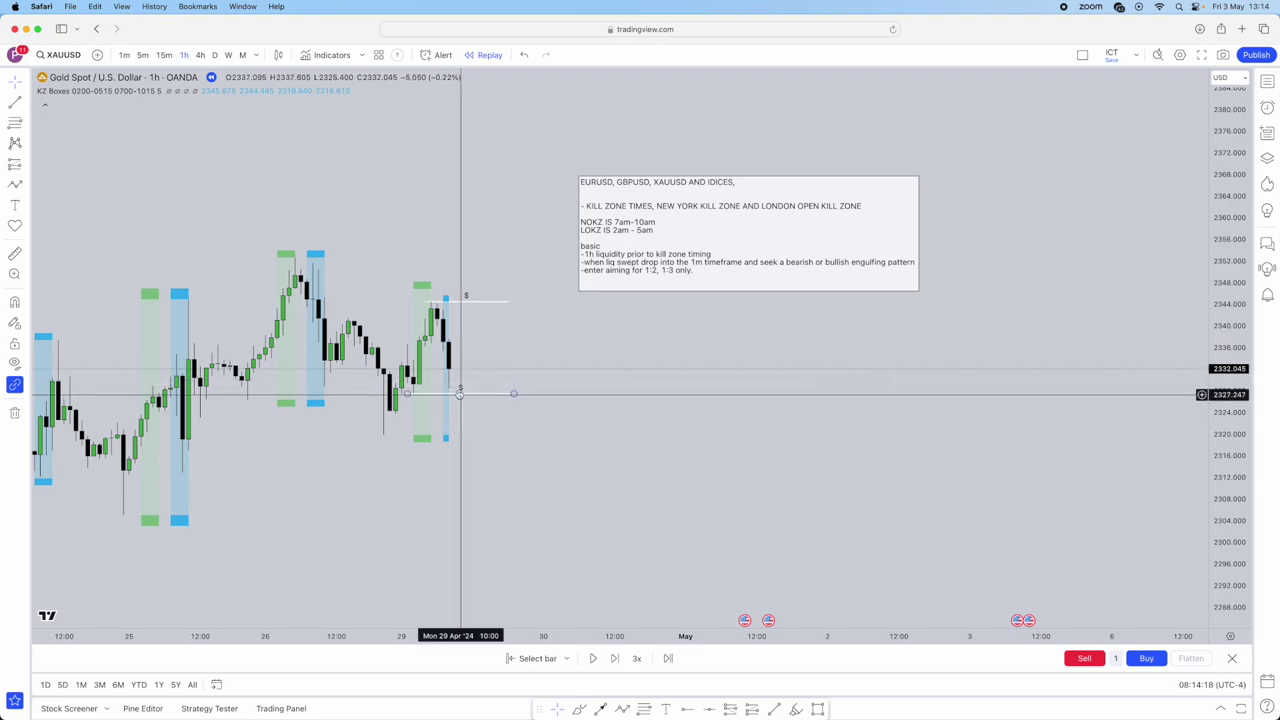
click(615, 658)
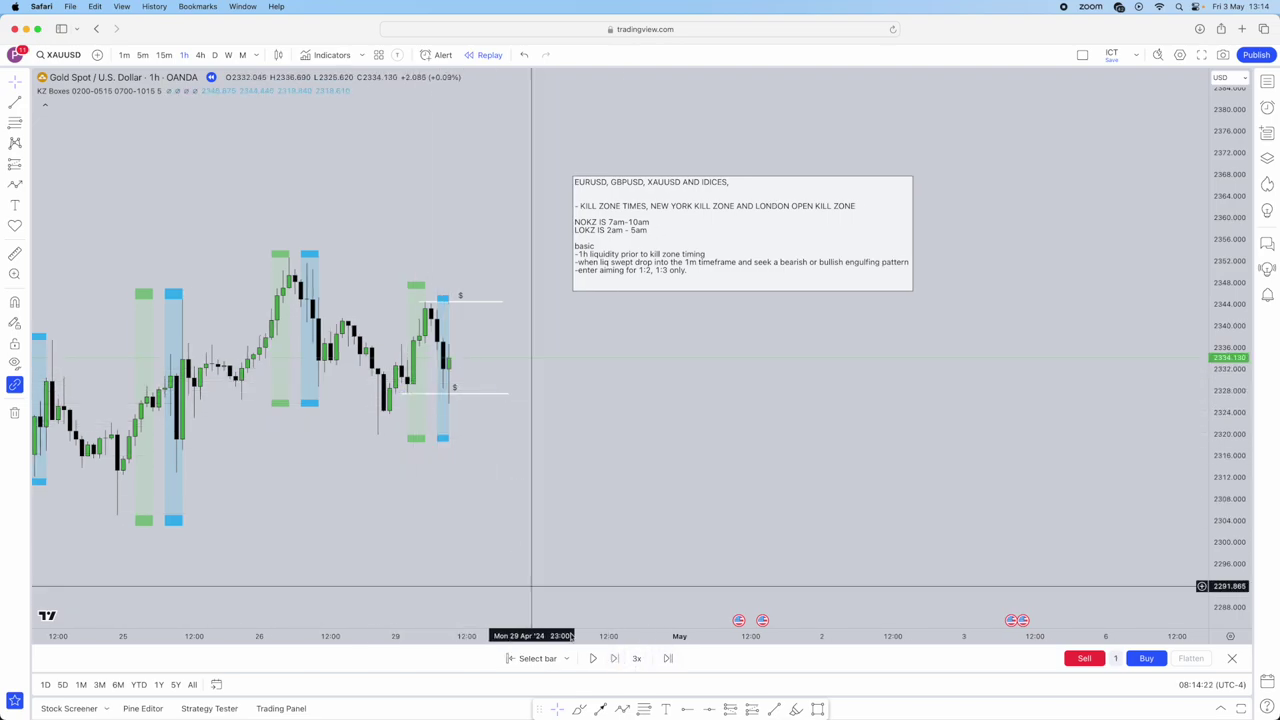
click(530, 658)
click(732, 480)
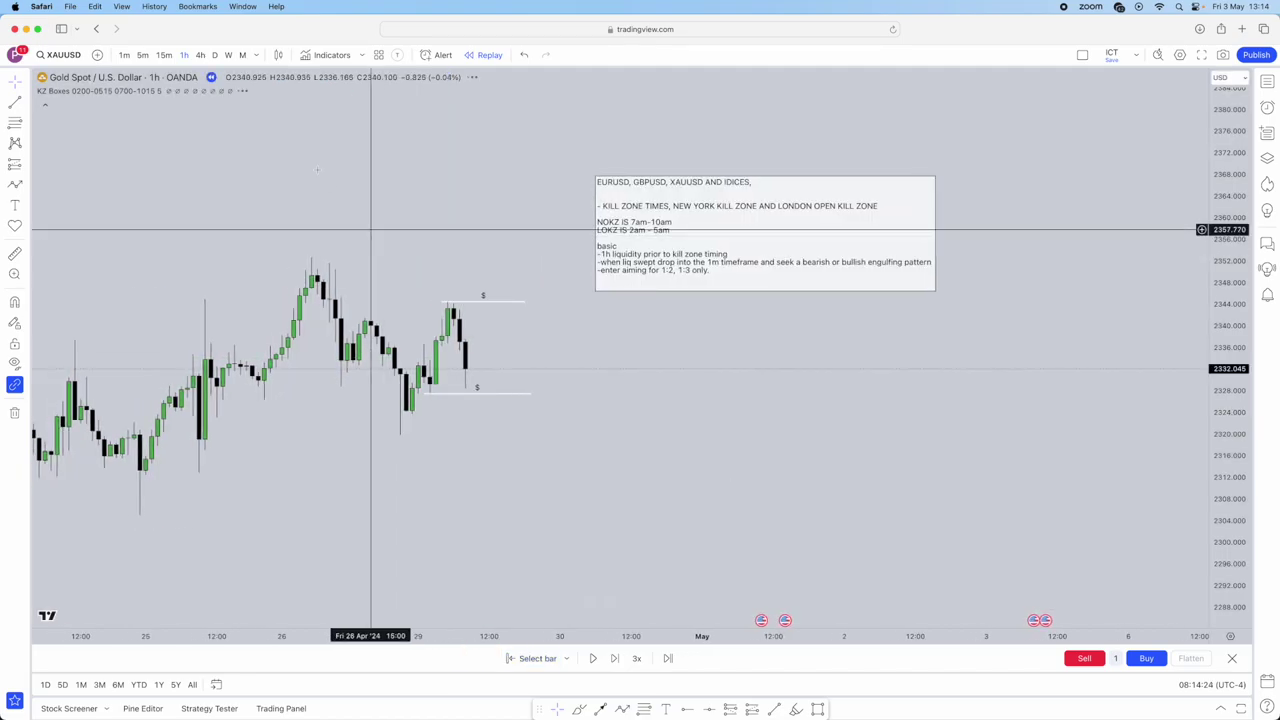
Switch the replay chart to the 1m timeframe and fit the price scale to the kill zone candles
click(124, 55)
drag(778, 300, 692, 216)
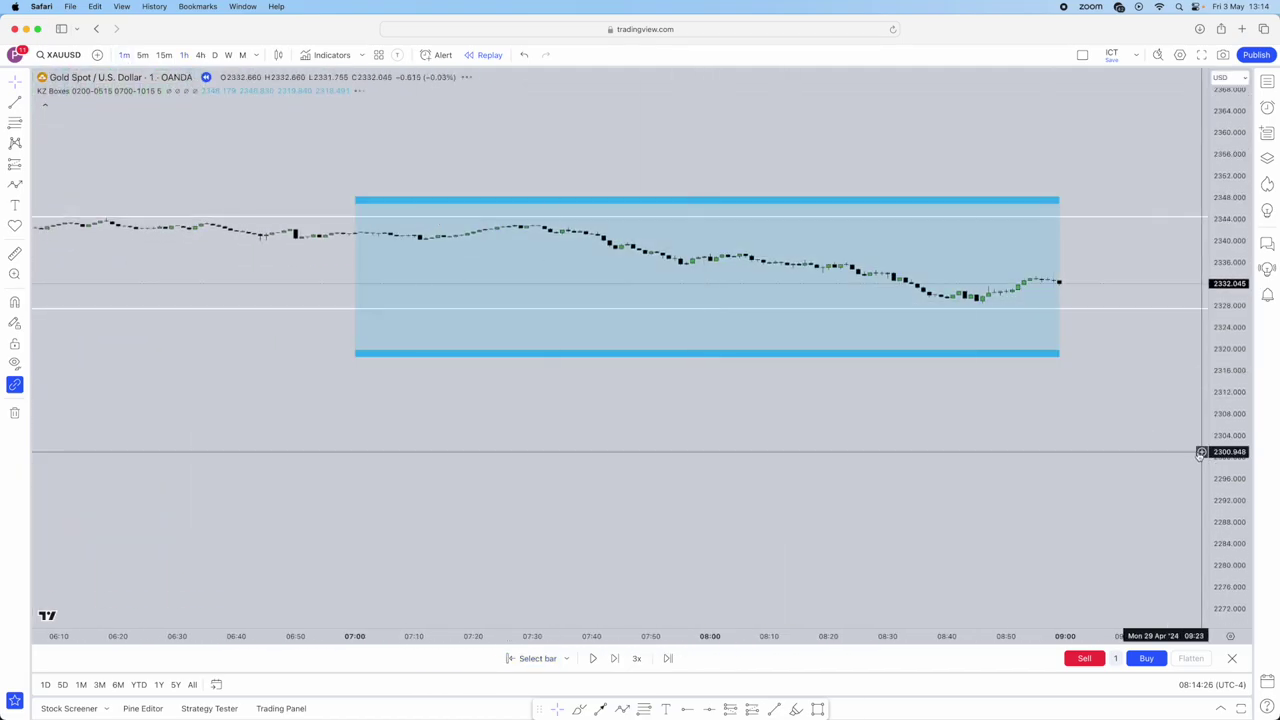
double_click(1222, 454)
scroll(1040, 429, down, 4)
scroll(1060, 342, up, 3)
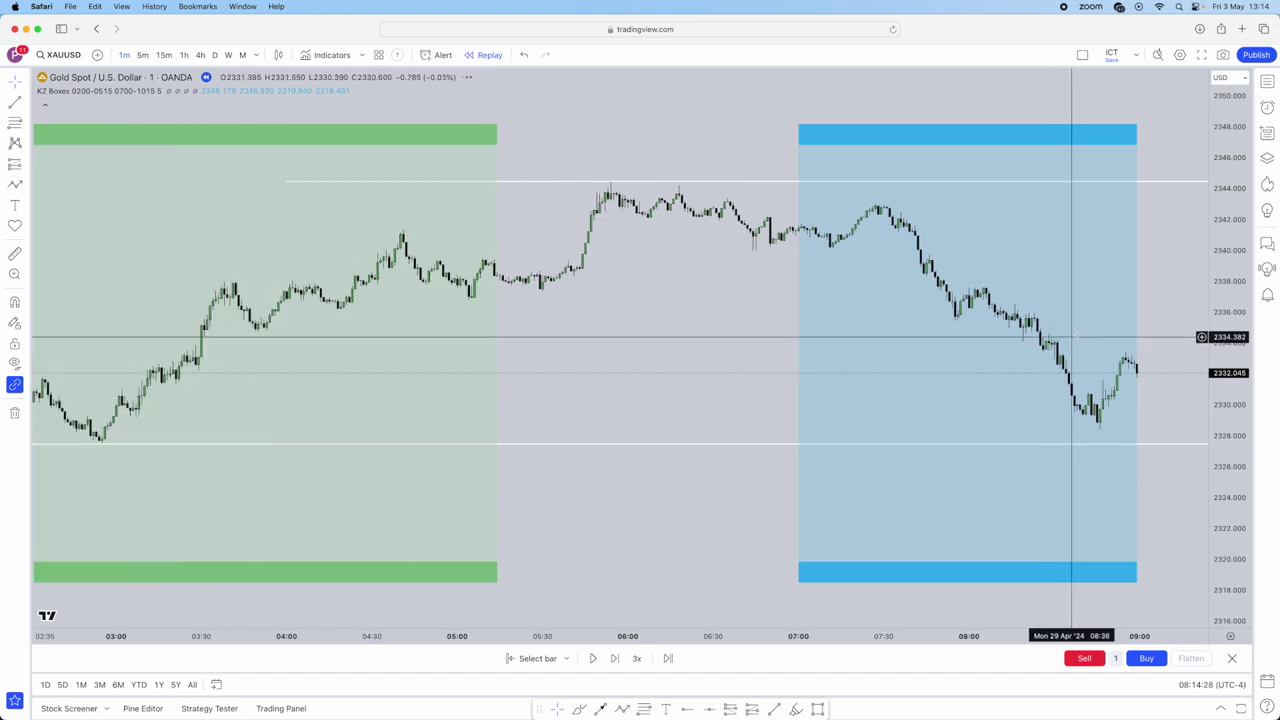
Play the 1m replay until price sweeps below the lower liquidity line and rewind it to the sweeping candle
scroll(1068, 437, down, 5)
click(615, 659)
click(615, 659)
click(615, 659)
click(615, 659)
click(593, 659)
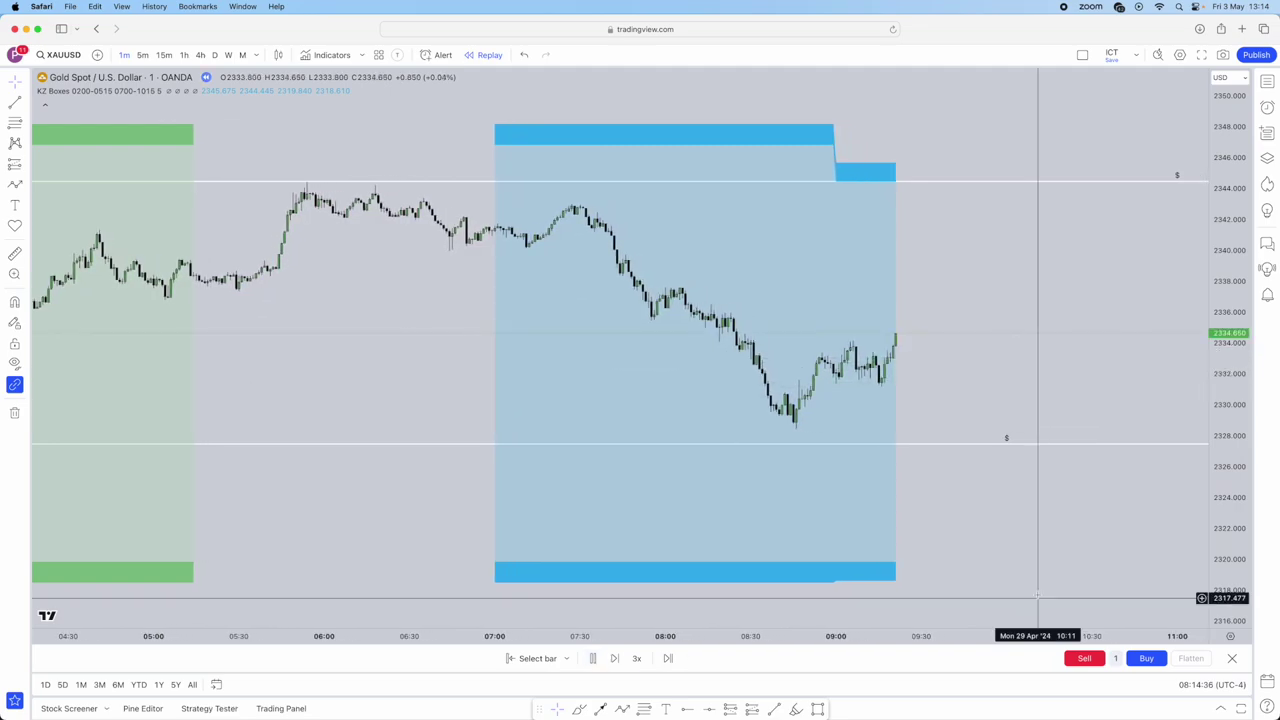
scroll(1030, 480, down, 5)
scroll(934, 533, down, 2)
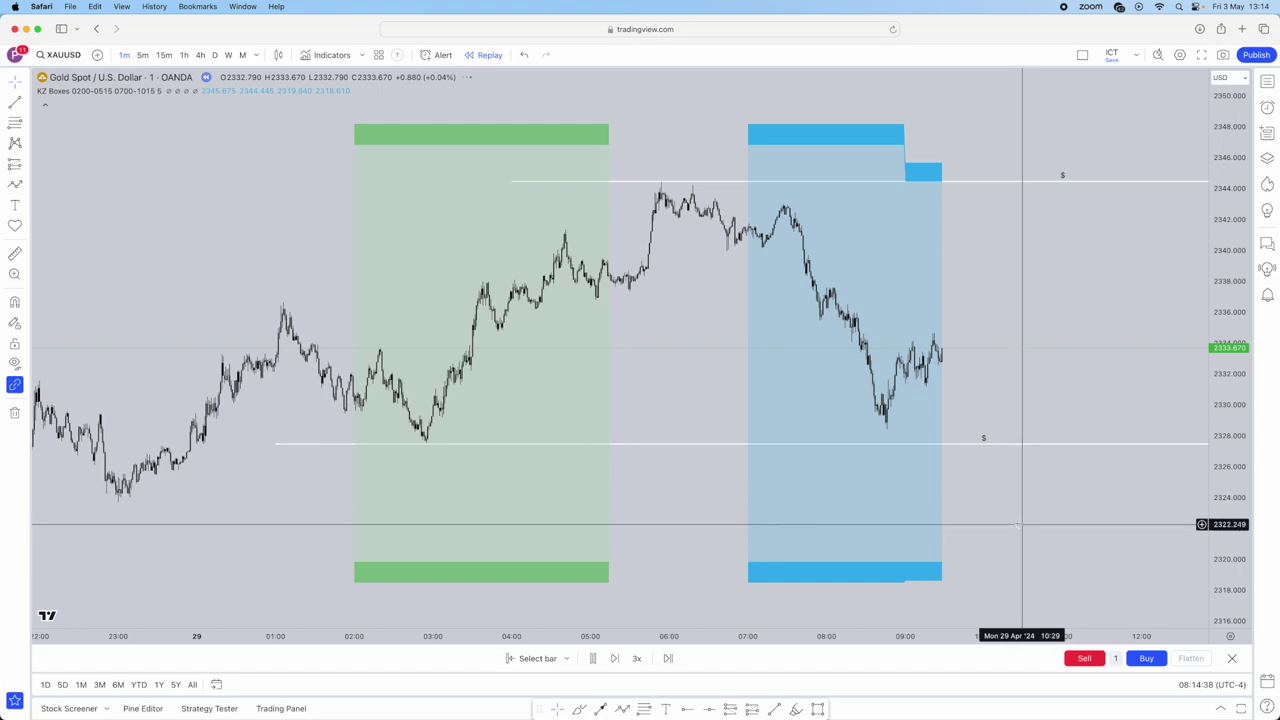
drag(993, 523, 951, 522)
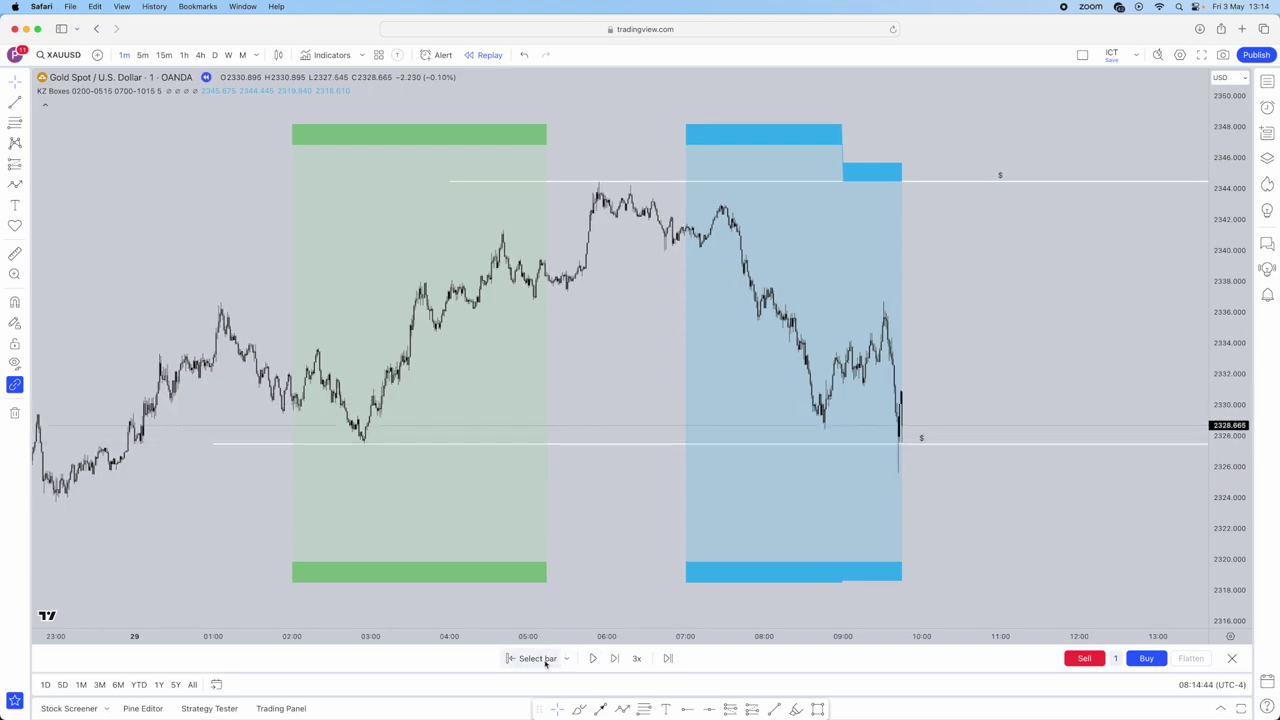
click(899, 555)
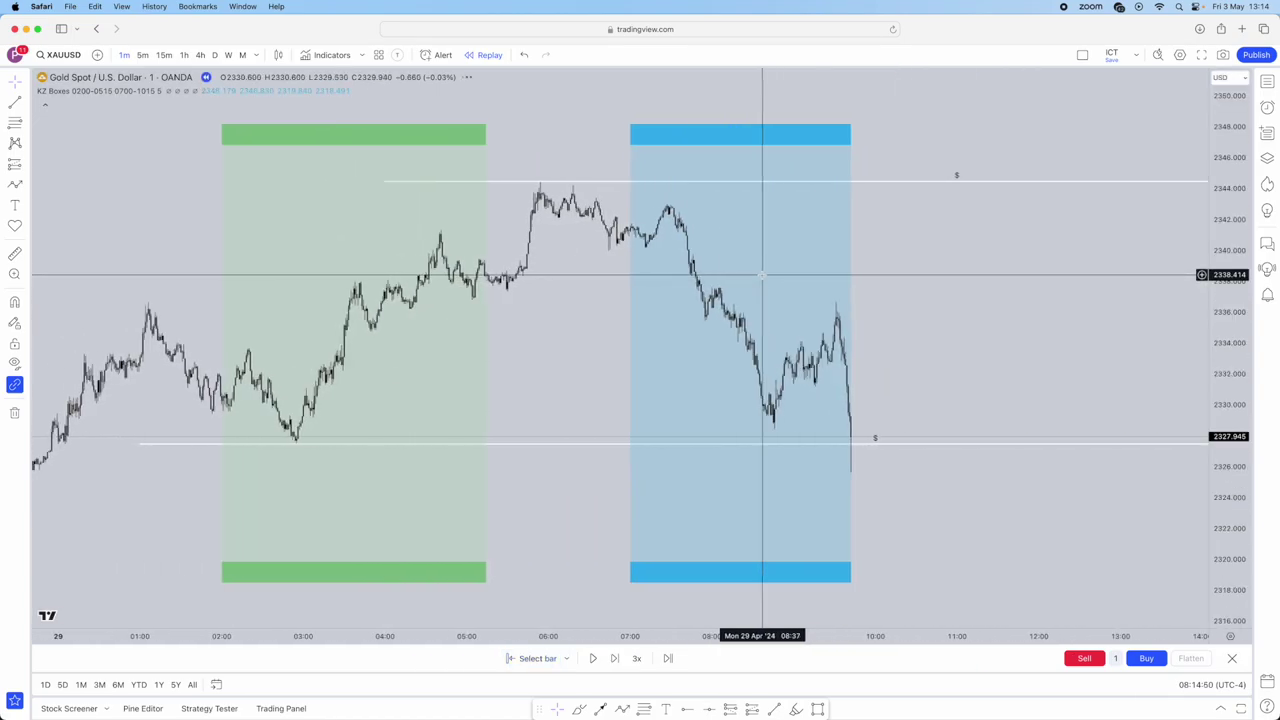
Advance the 1m replay from the sweep candle until a bullish engulfing candle has formed
scroll(763, 275, up, 5)
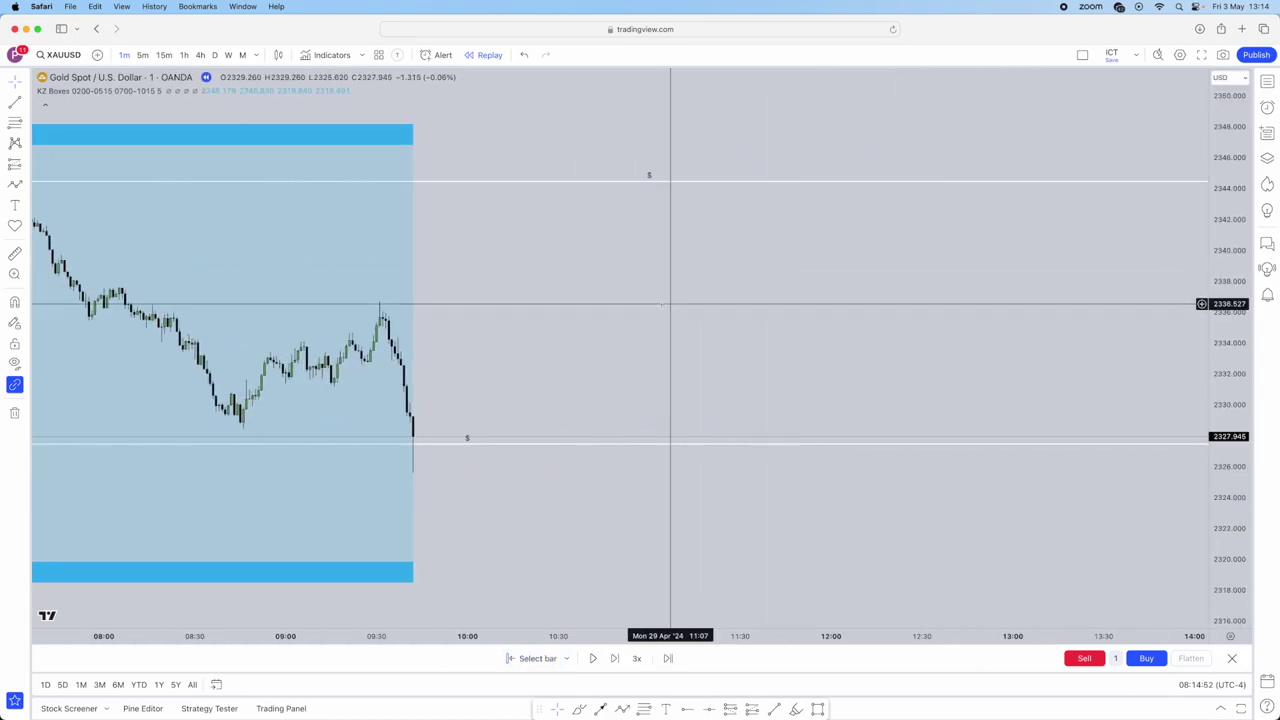
drag(669, 303, 1020, 297)
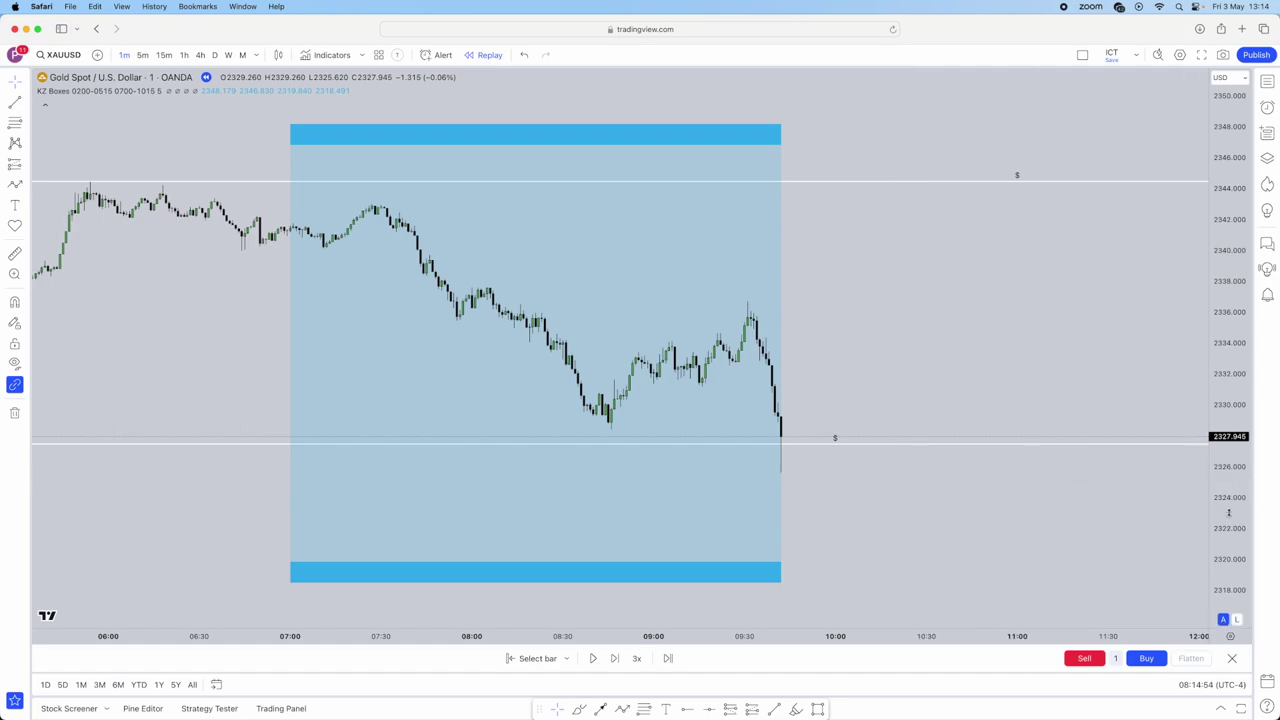
drag(1229, 513, 1229, 338)
drag(1034, 374, 1000, 294)
drag(1250, 119, 1236, 356)
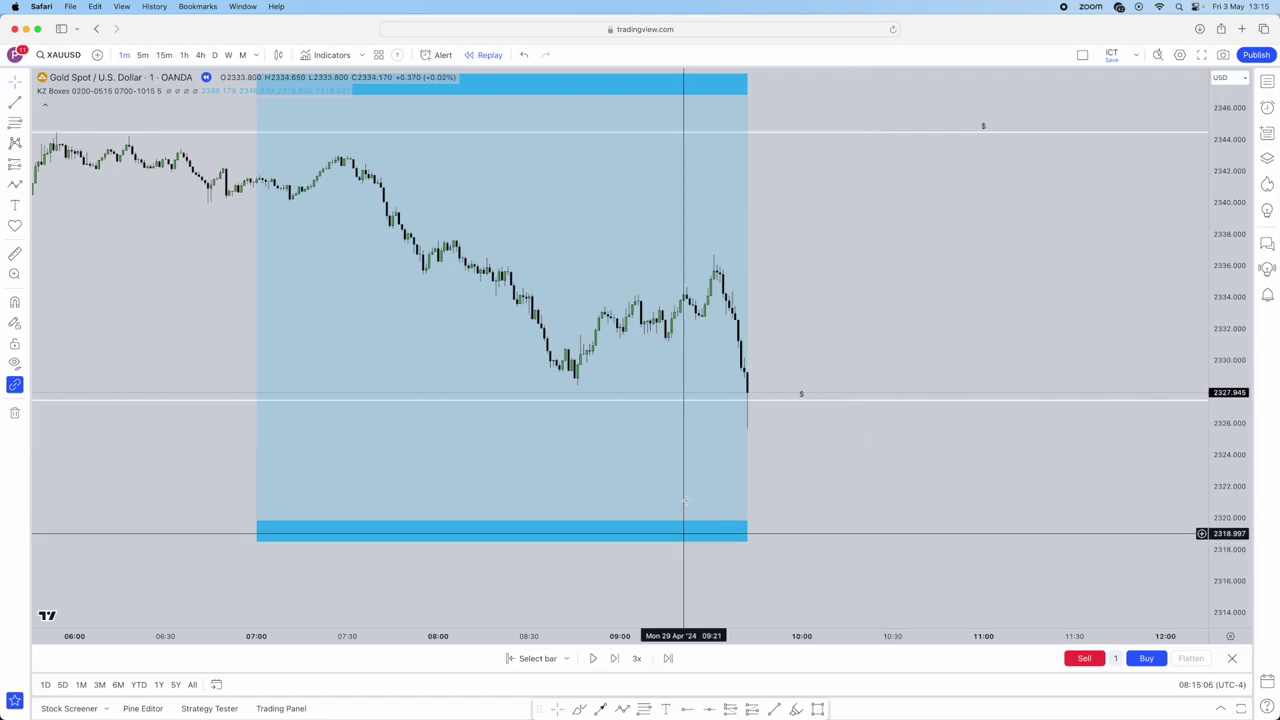
click(616, 658)
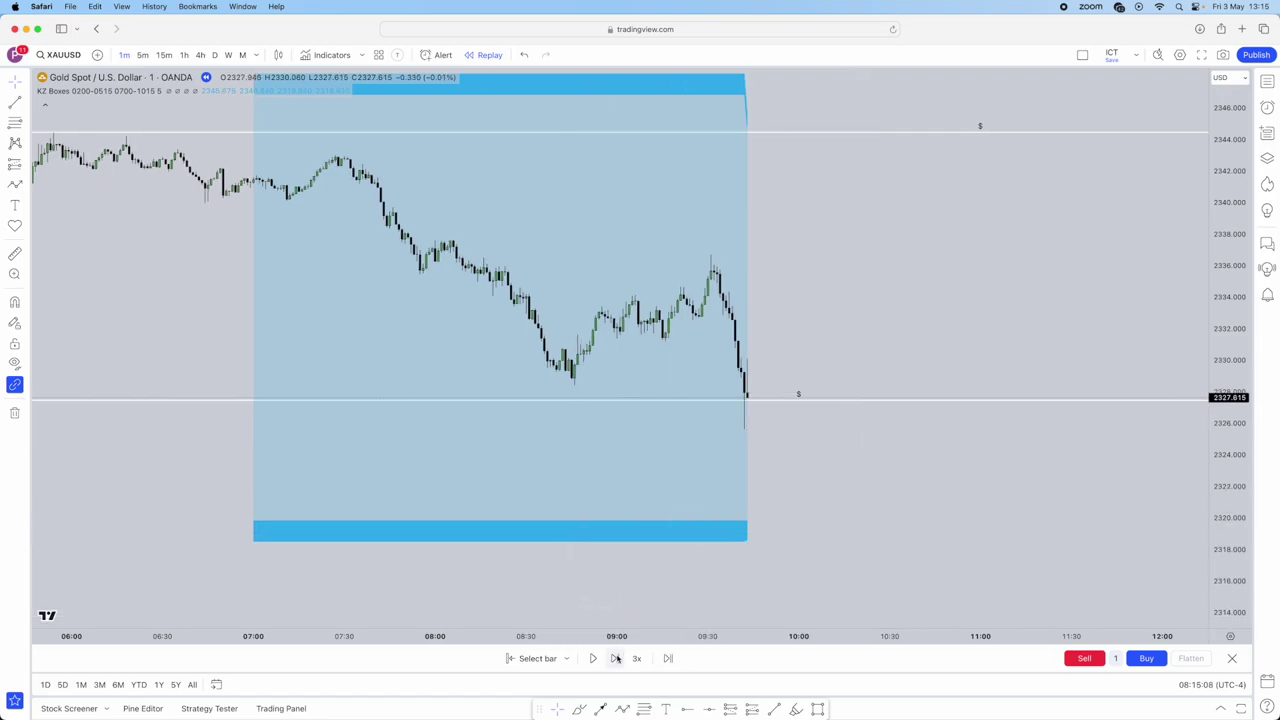
click(616, 658)
scroll(838, 452, up, 1)
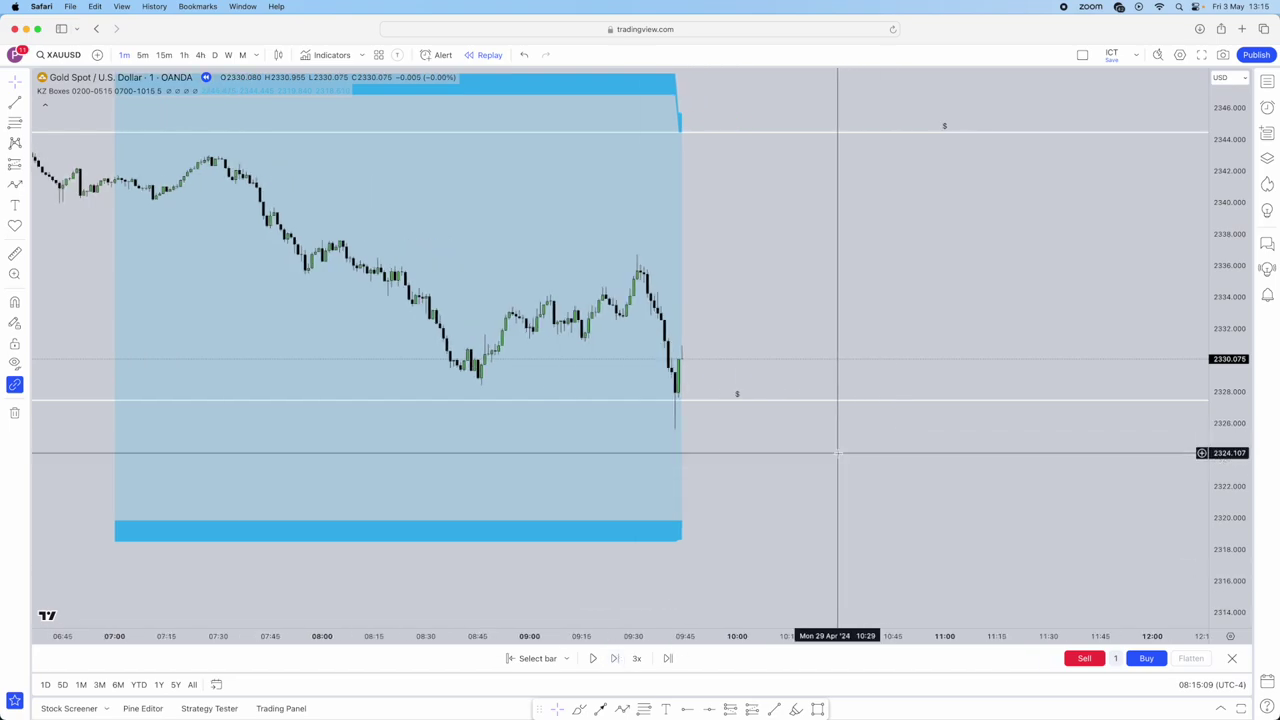
Place a long position at the engulfing candle's close, about 2330.05, with its stop at about 2324.4 below the sweep low
click(680, 358)
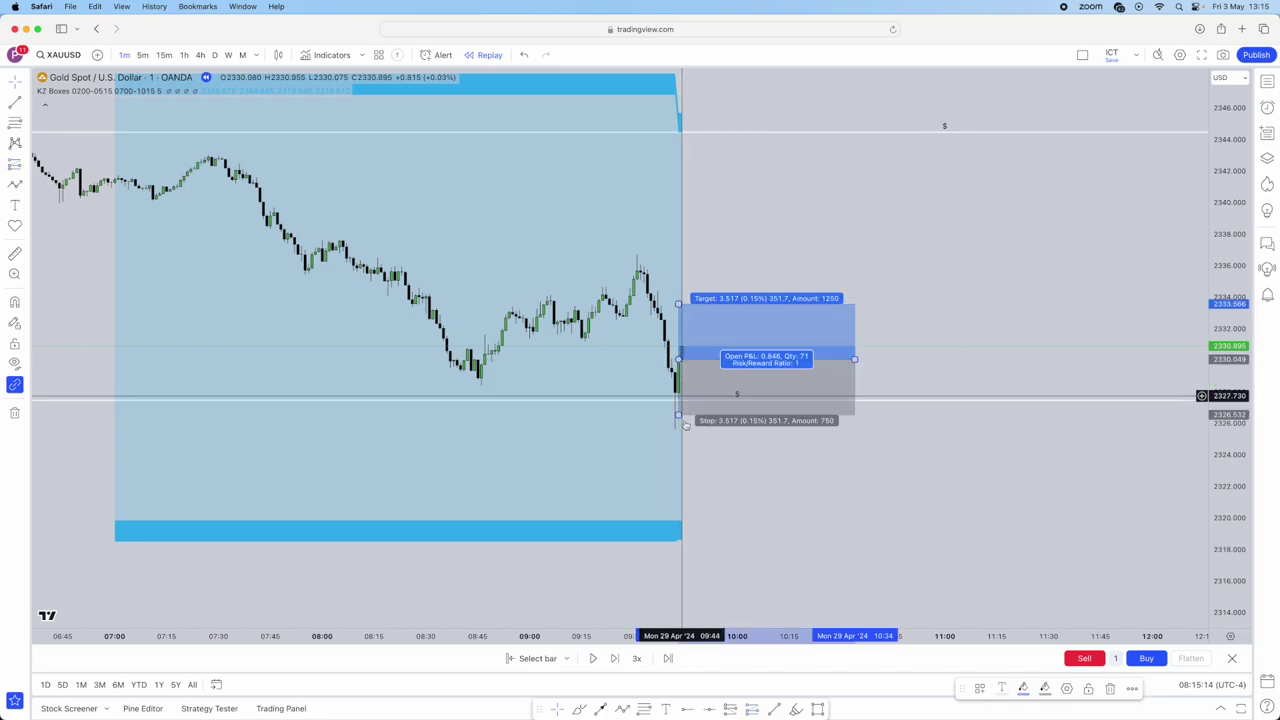
click(685, 425)
drag(679, 414, 683, 429)
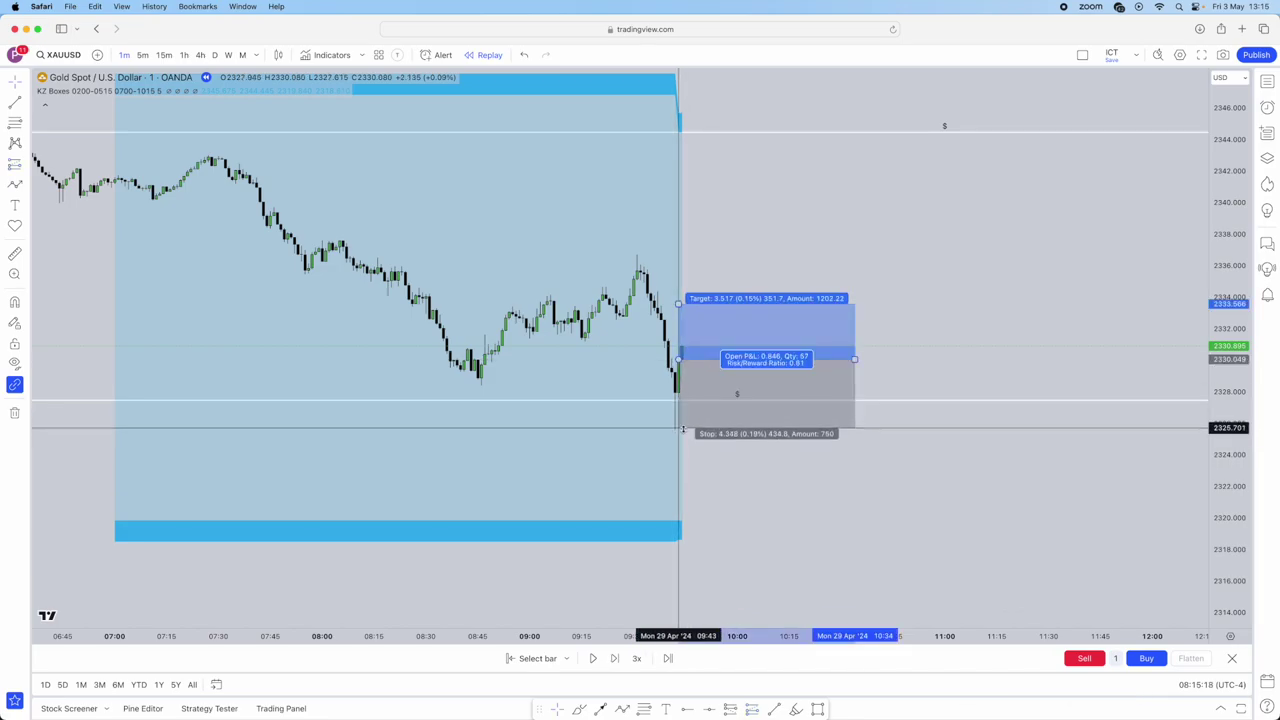
drag(683, 430, 684, 457)
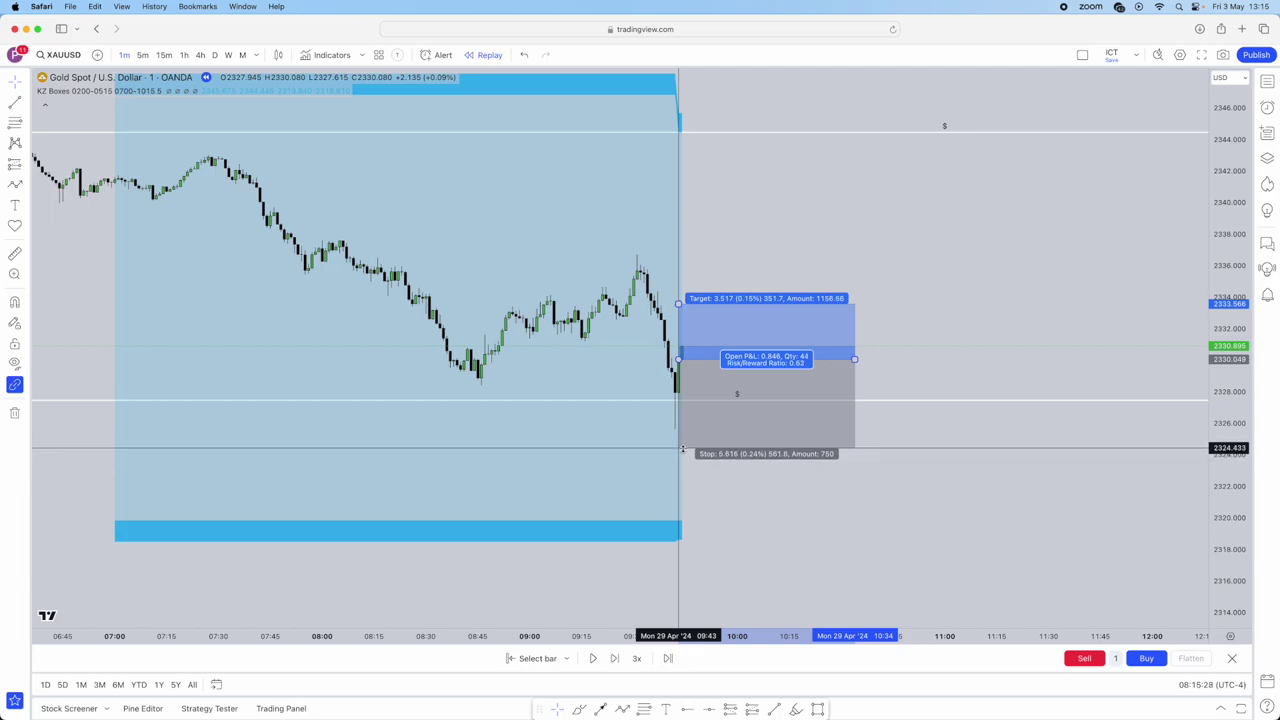
Raise the long position's target to about 2341.3 for a risk/reward ratio of about 1:2
click(782, 471)
scroll(794, 471, down, 1)
drag(798, 485, 777, 506)
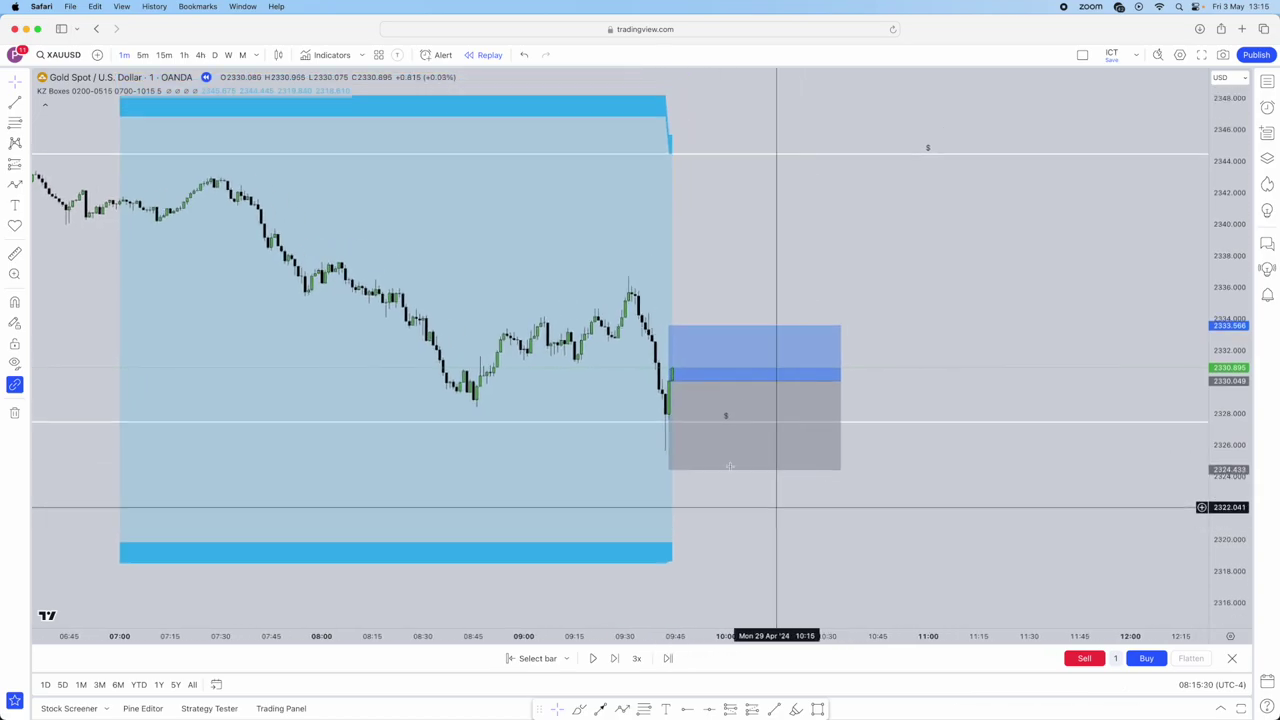
drag(669, 326, 639, 205)
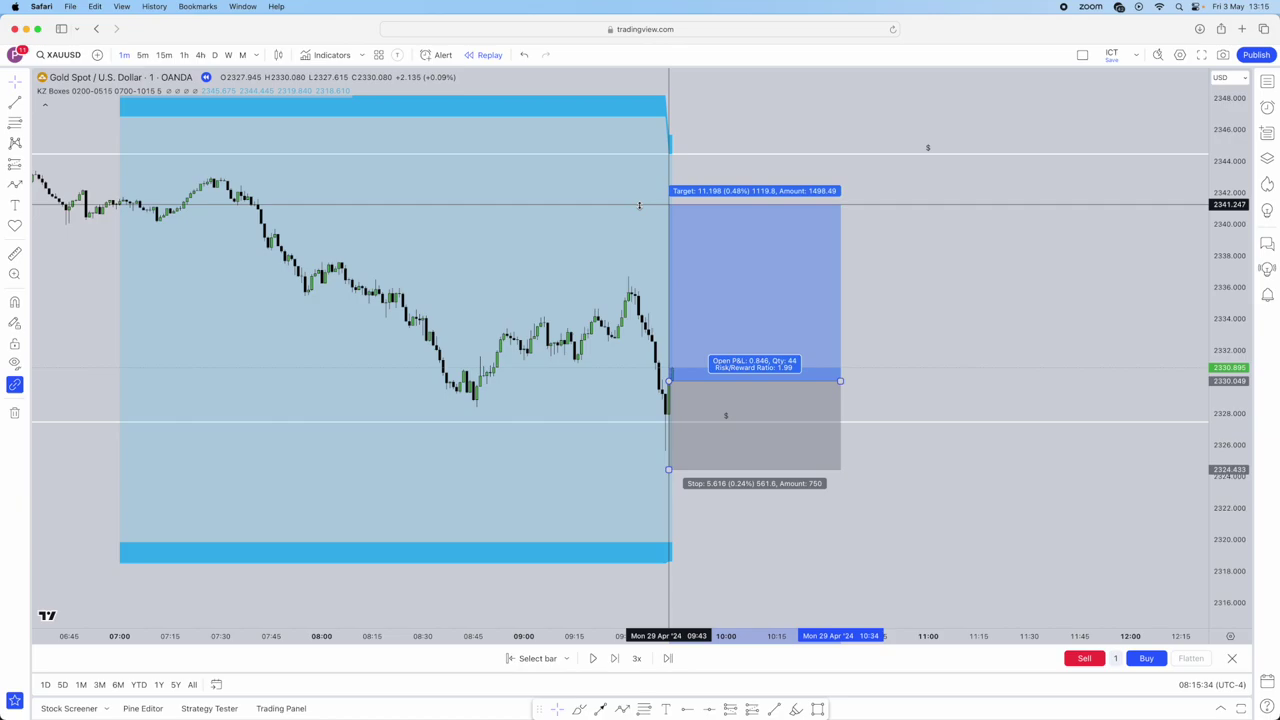
click(854, 237)
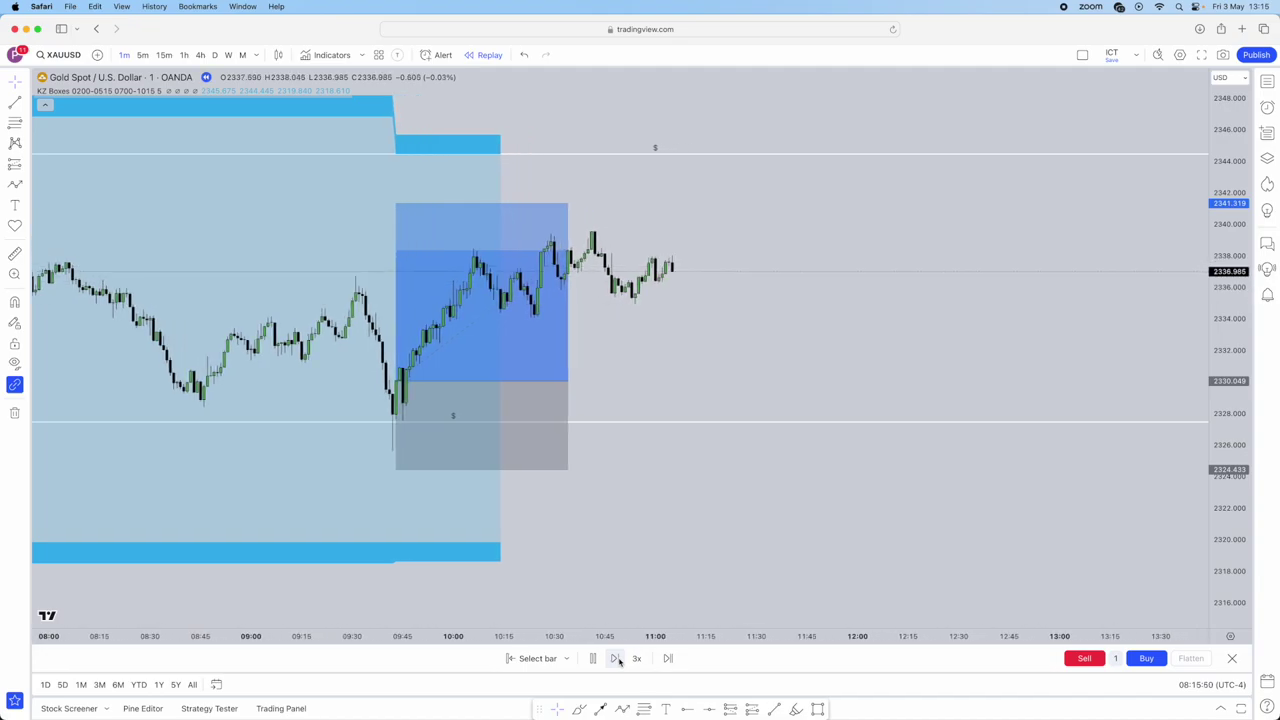
Advance the 1m replay bar by bar until price reaches the target, extending the long position's end past 12:30
drag(548, 379, 776, 380)
click(617, 660)
click(617, 660)
click(616, 660)
click(616, 660)
click(616, 660)
click(616, 660)
click(616, 660)
click(616, 660)
click(615, 659)
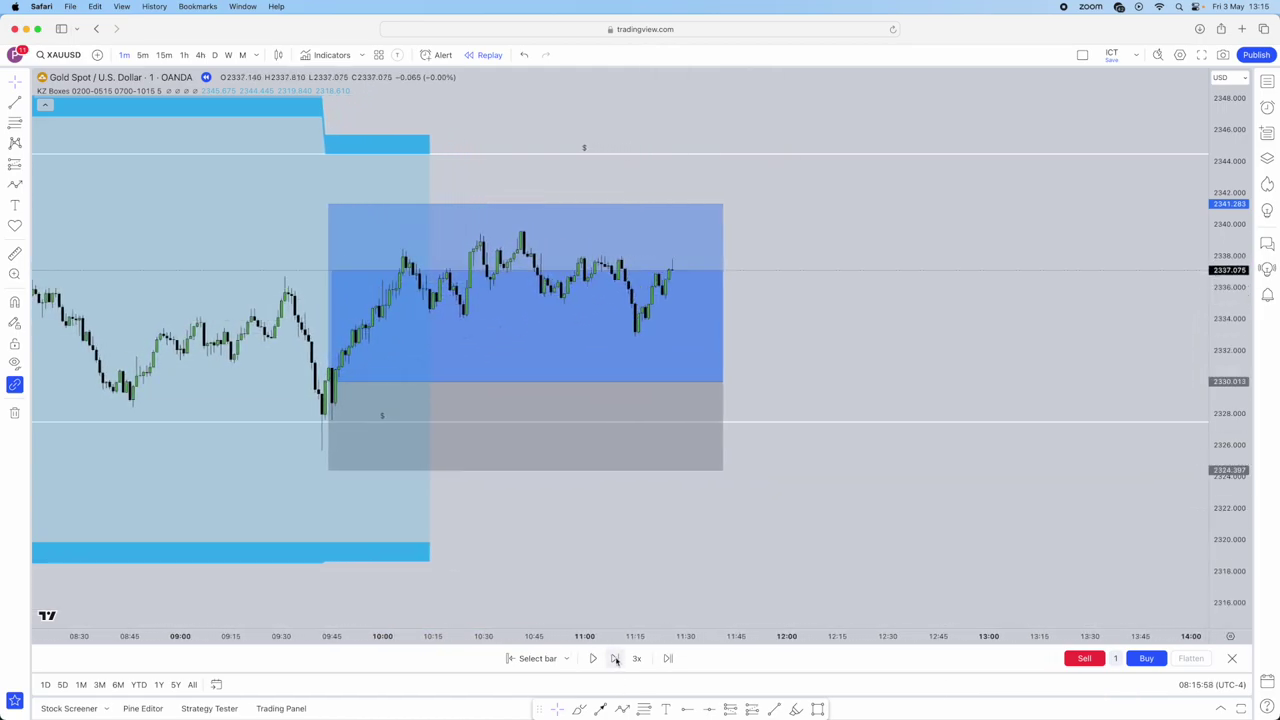
click(615, 659)
click(615, 659)
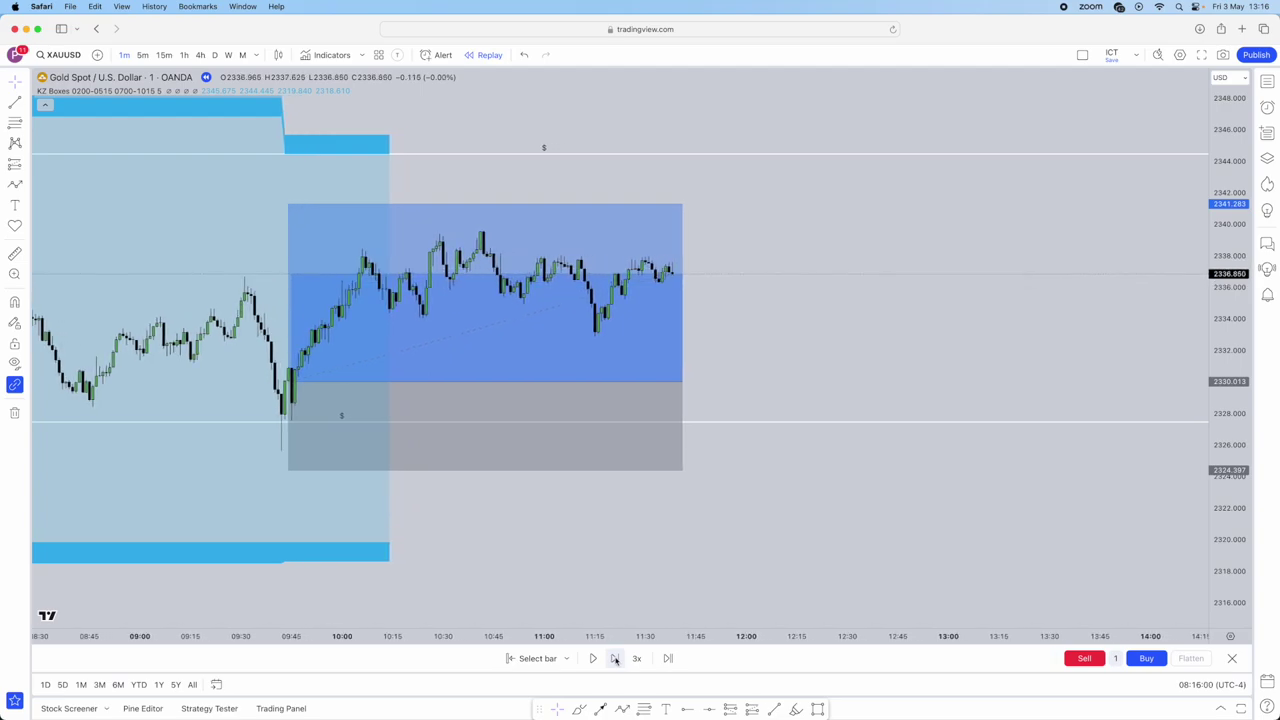
click(615, 659)
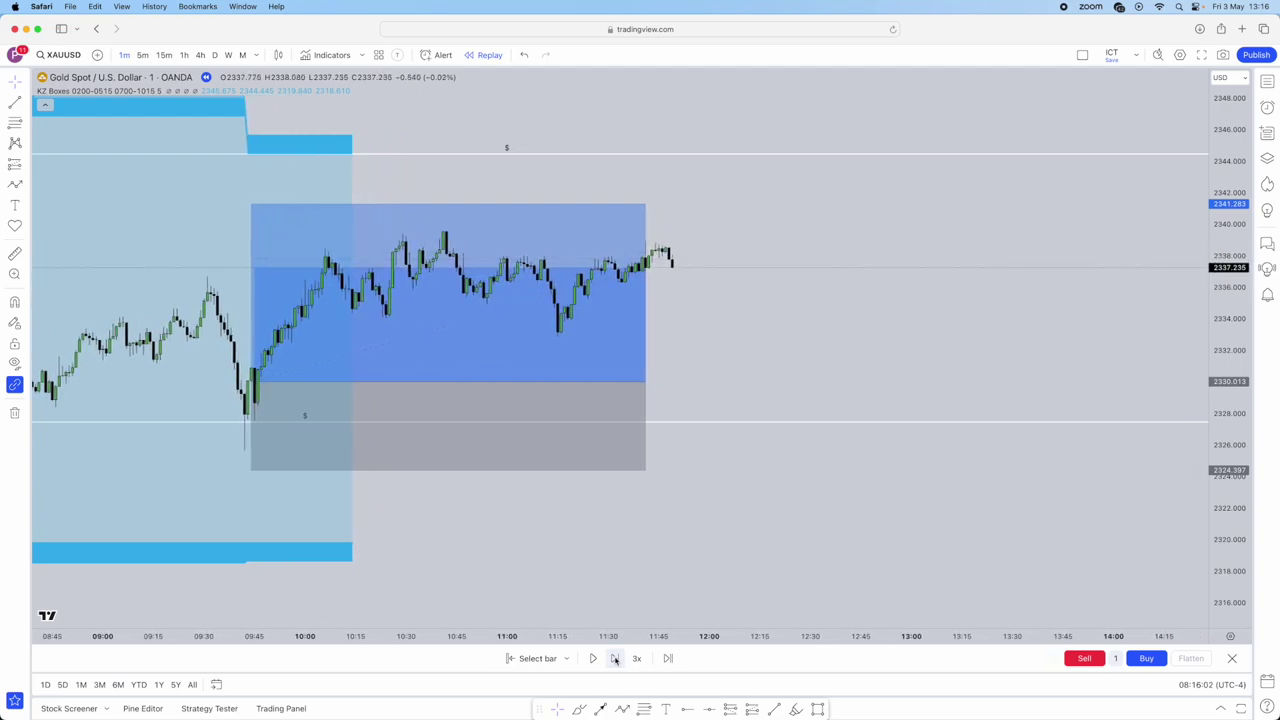
click(615, 659)
click(615, 659)
click(615, 659)
click(615, 659)
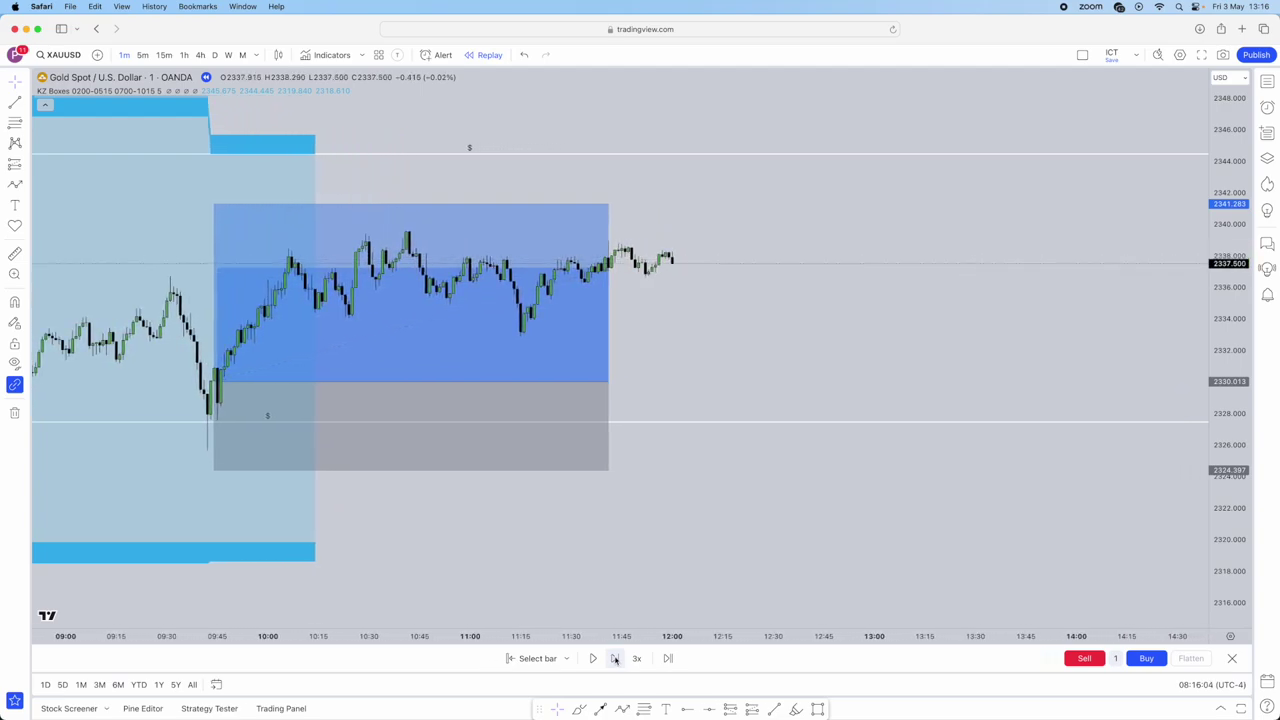
click(615, 659)
click(615, 659)
click(615, 659)
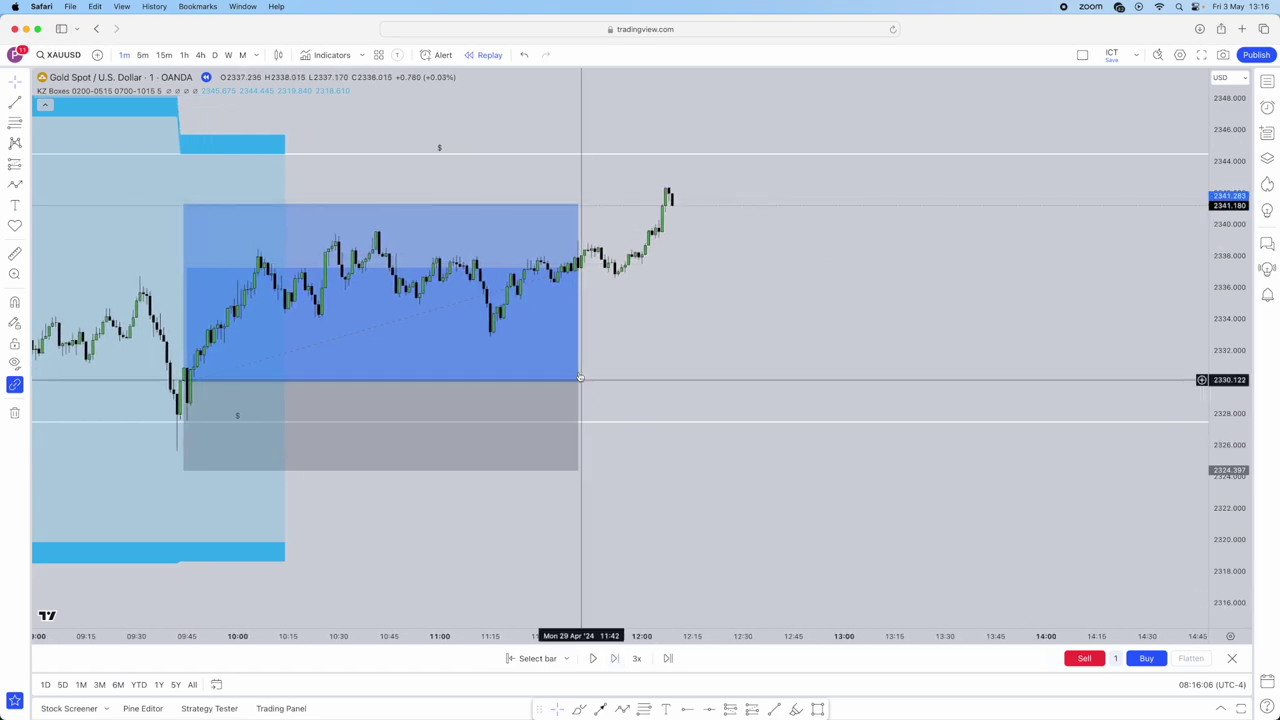
drag(580, 381, 766, 381)
Review the completed long trade's target, stop and risk/reward ratio against the kill zones and liquidity lines
scroll(905, 414, down, 5)
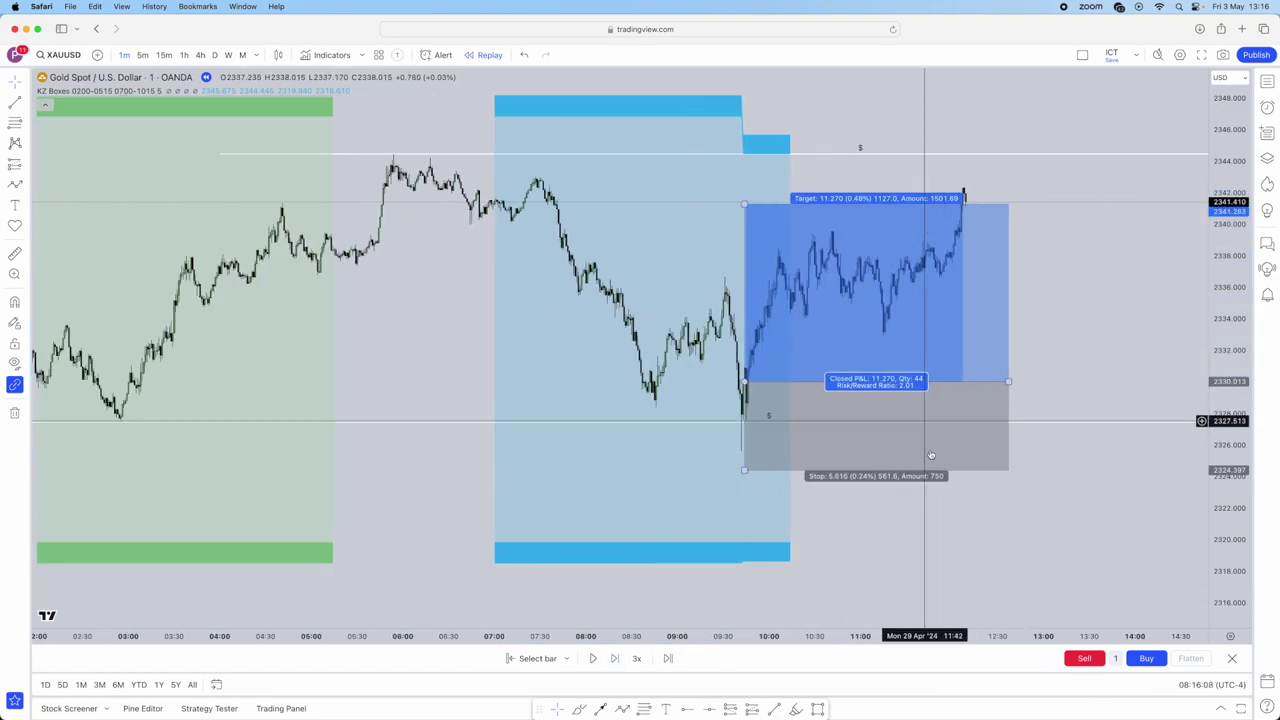
scroll(900, 420, right, 2)
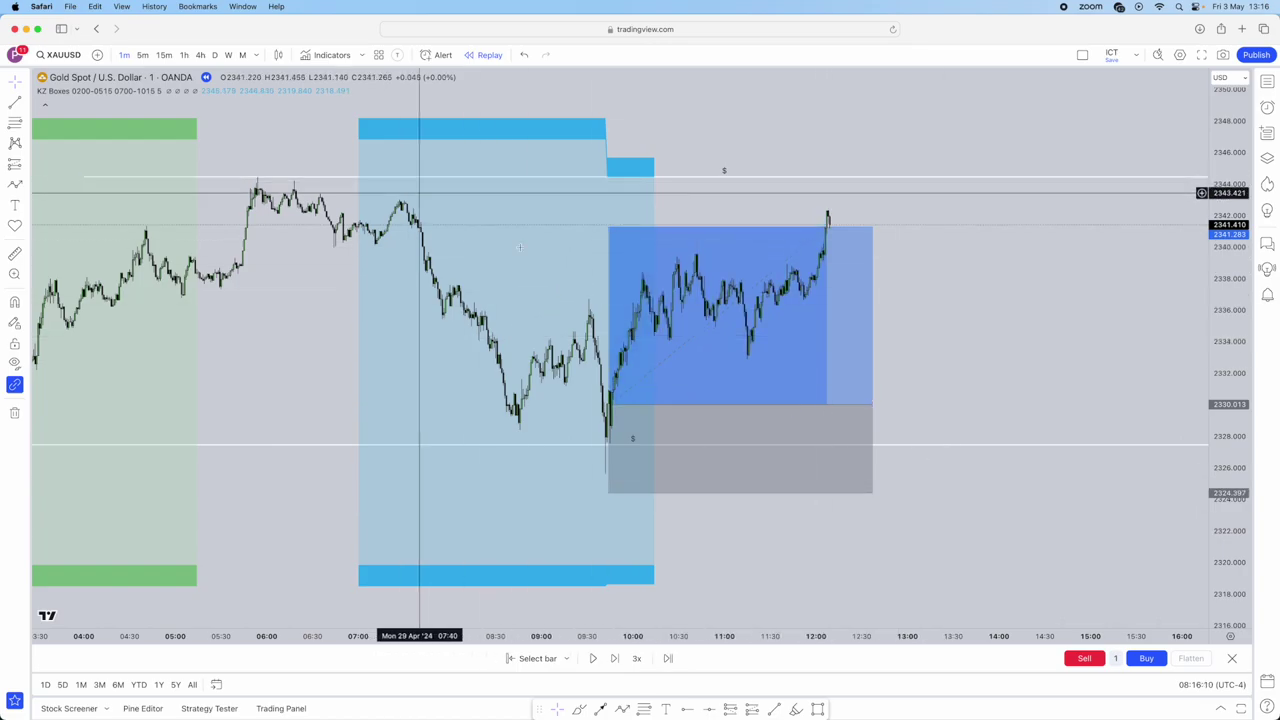
click(694, 320)
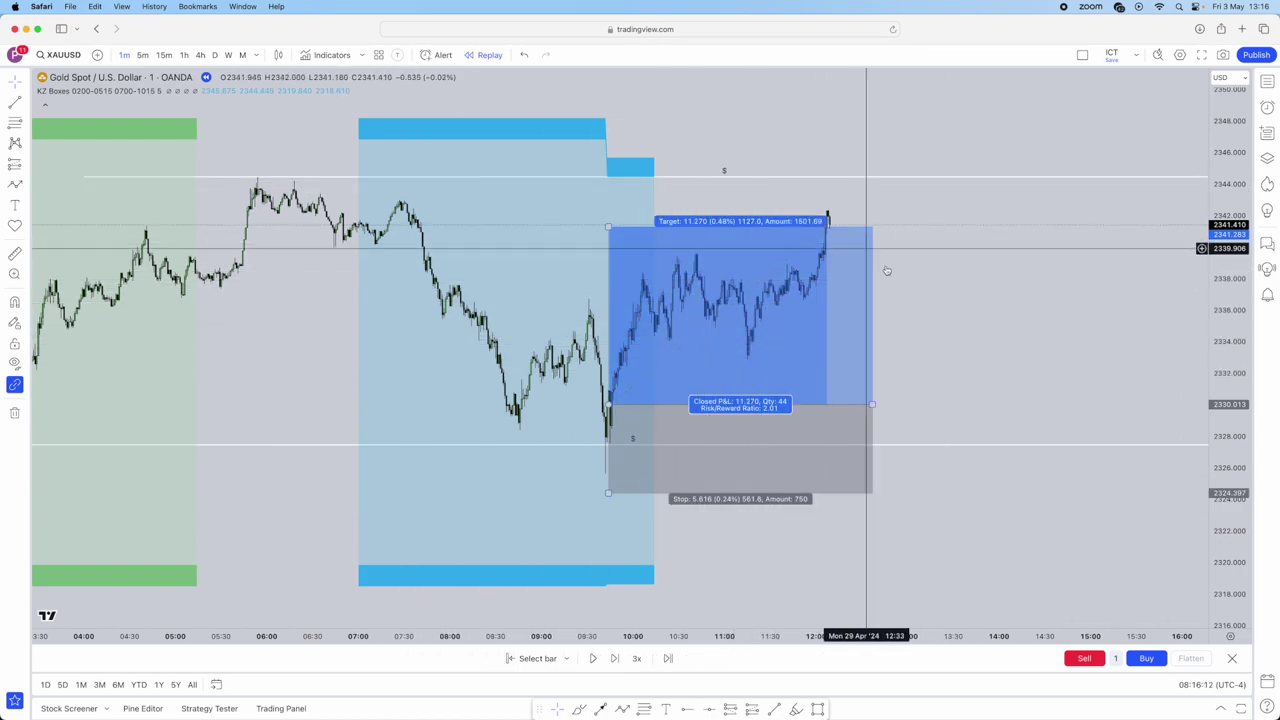
click(922, 405)
drag(925, 407, 871, 420)
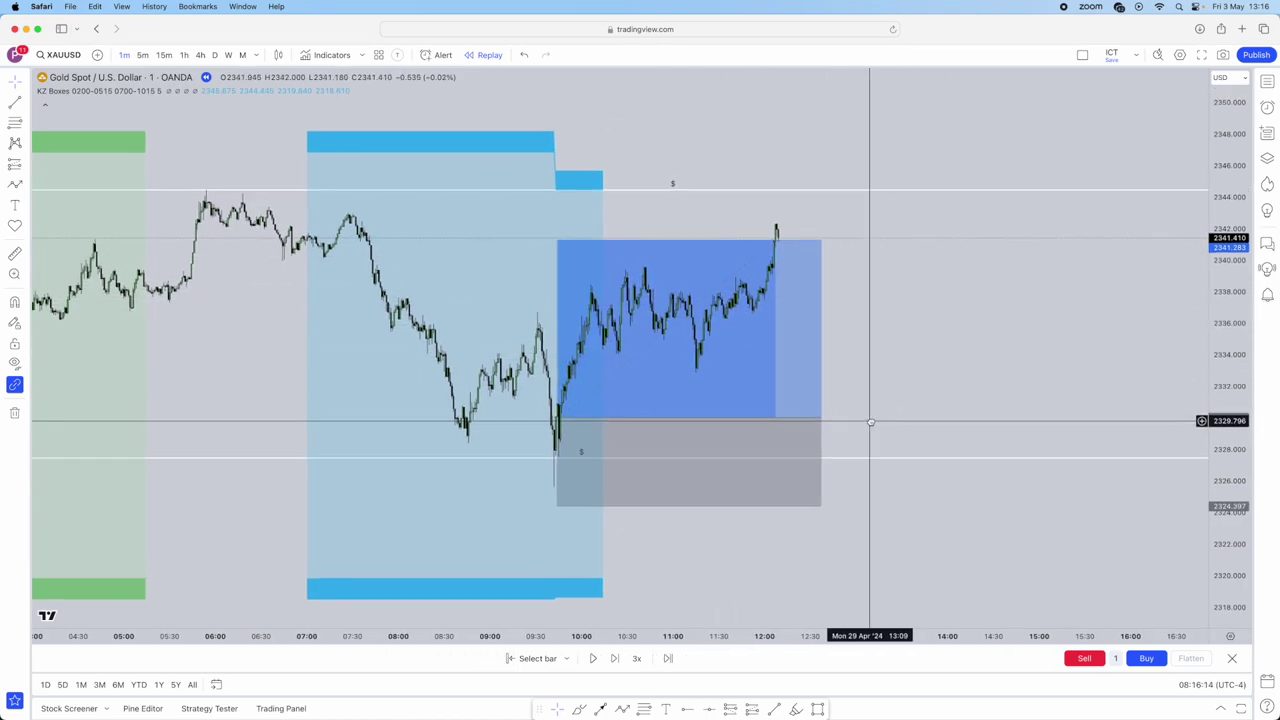
click(791, 375)
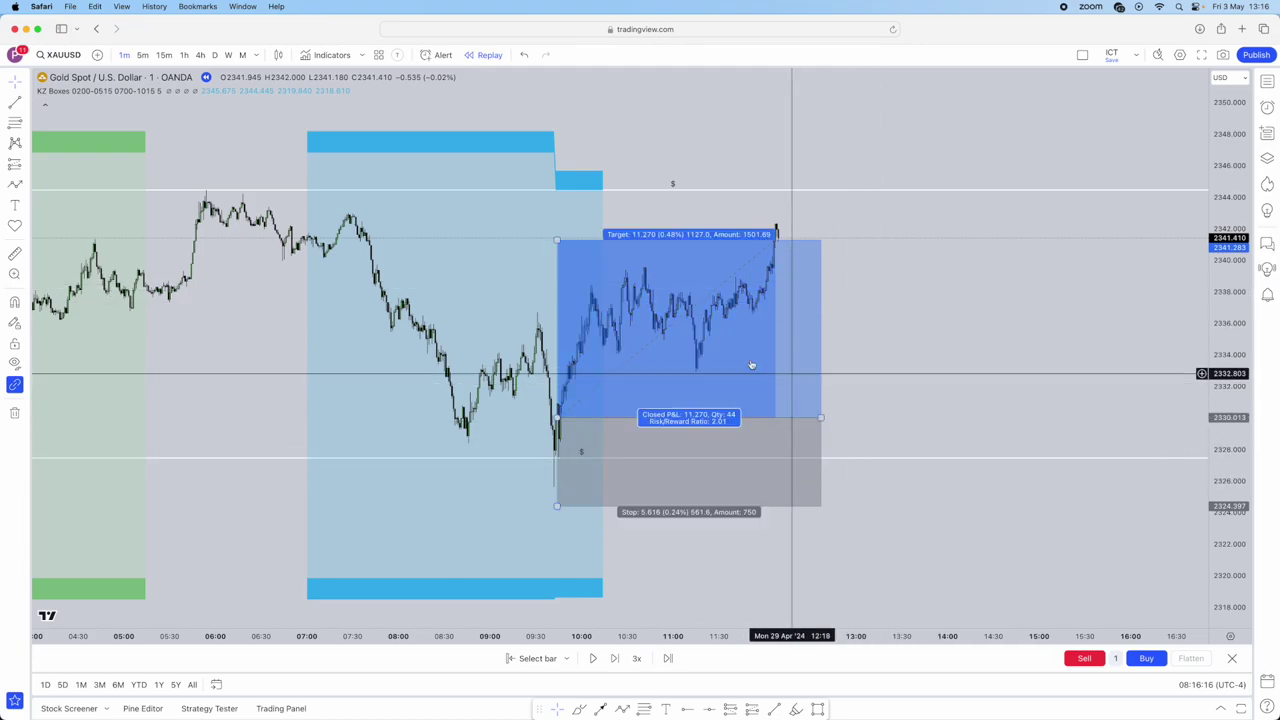
scroll(734, 414, up, 1)
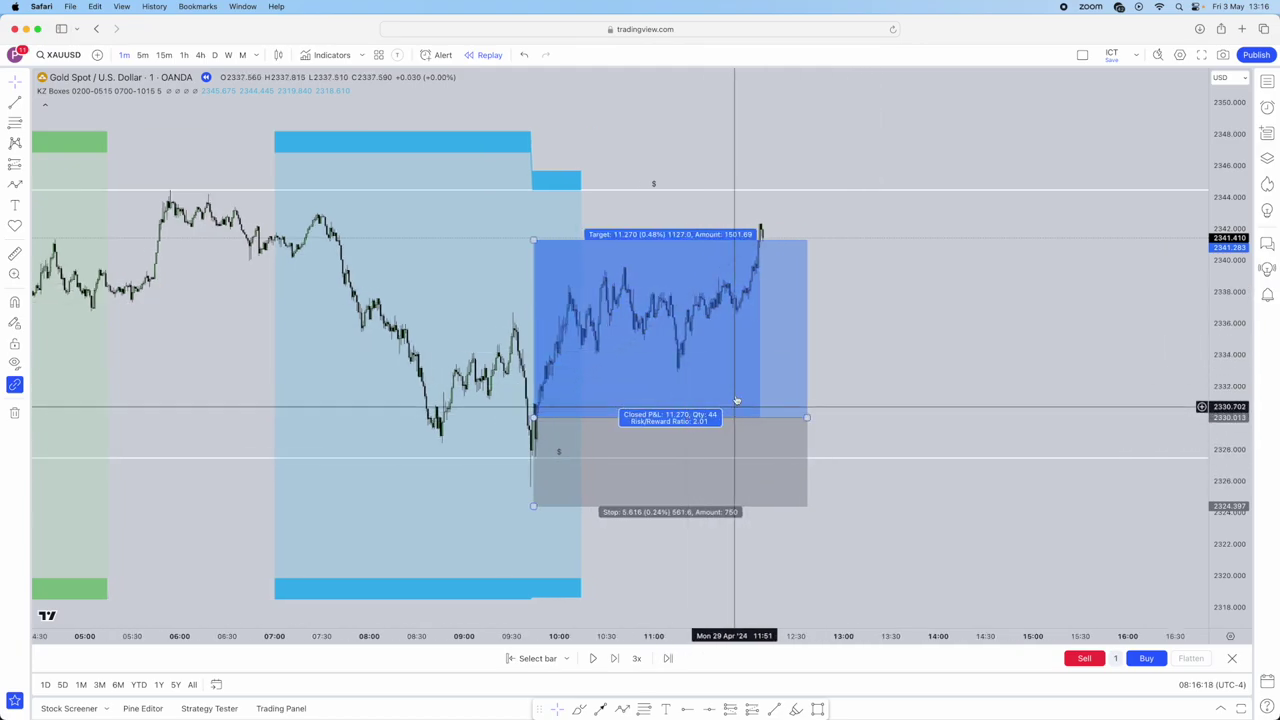
Delete the completed long position and switch the XAUUSD chart to the 1h timeframe
scroll(717, 302, down, 2)
key(Delete)
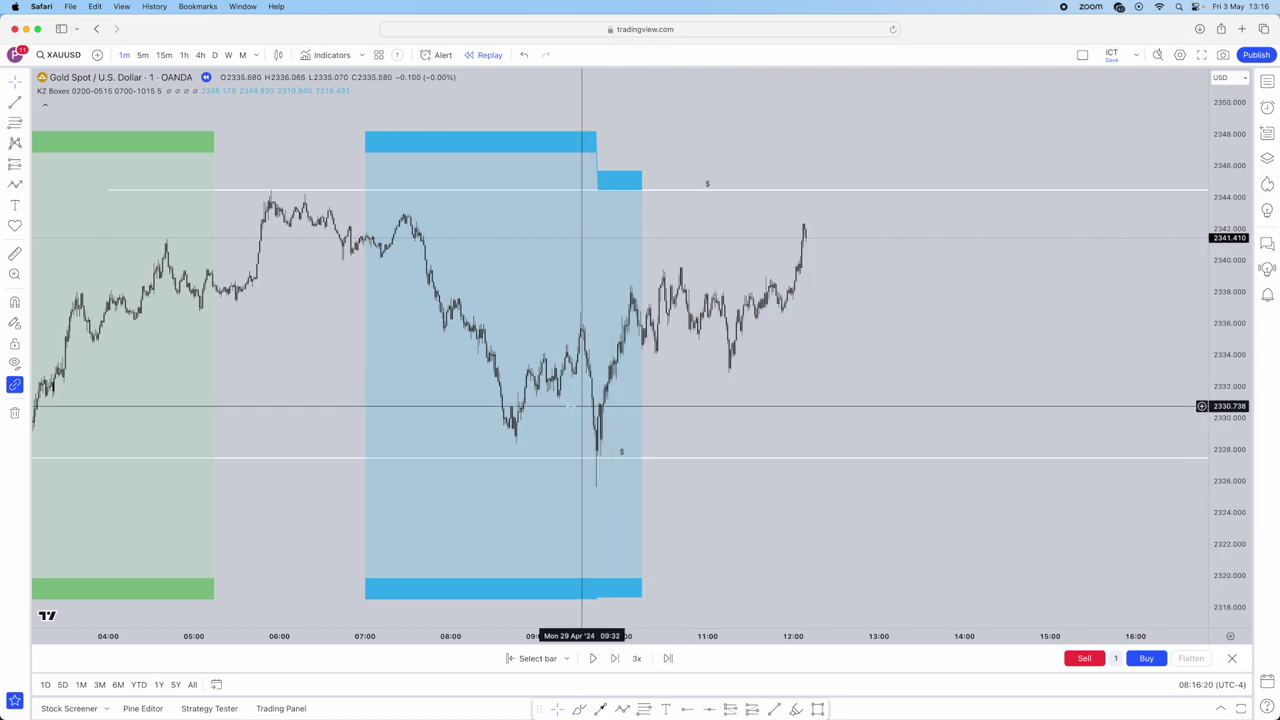
click(202, 55)
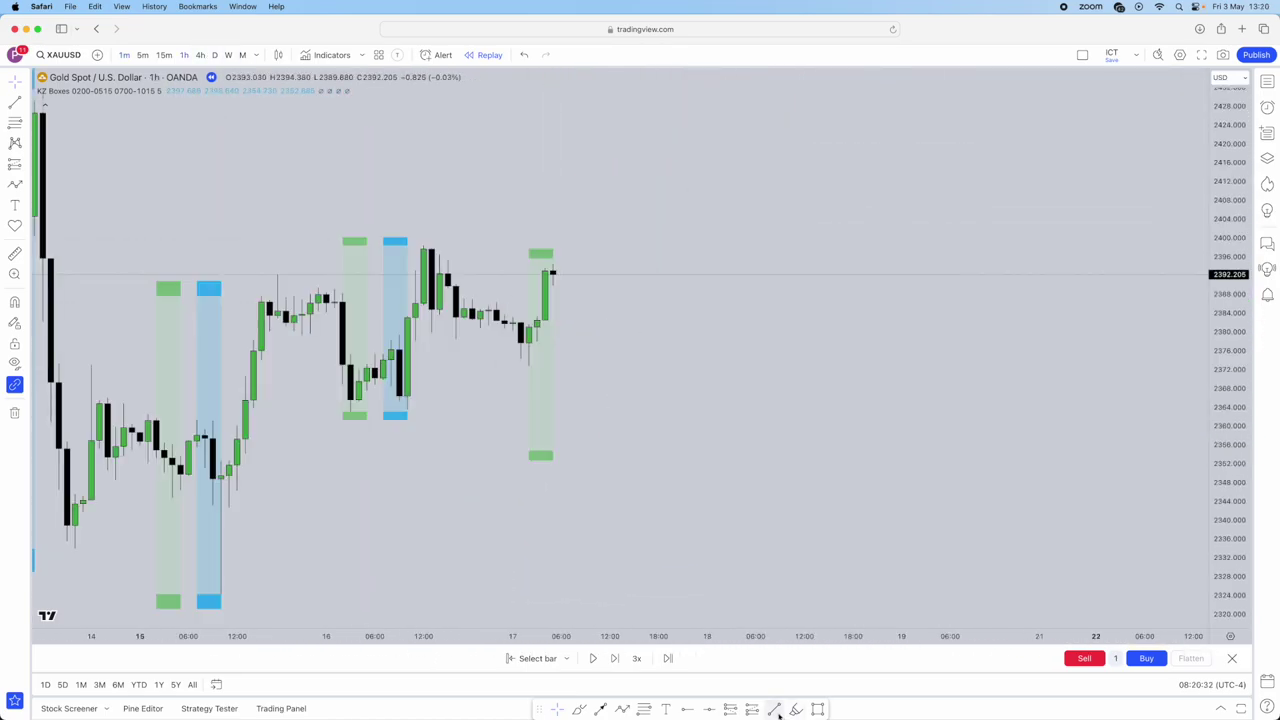
Advance the 1h replay bar by bar to the 06:00 candle on 17 April, just after the green kill zone
click(614, 658)
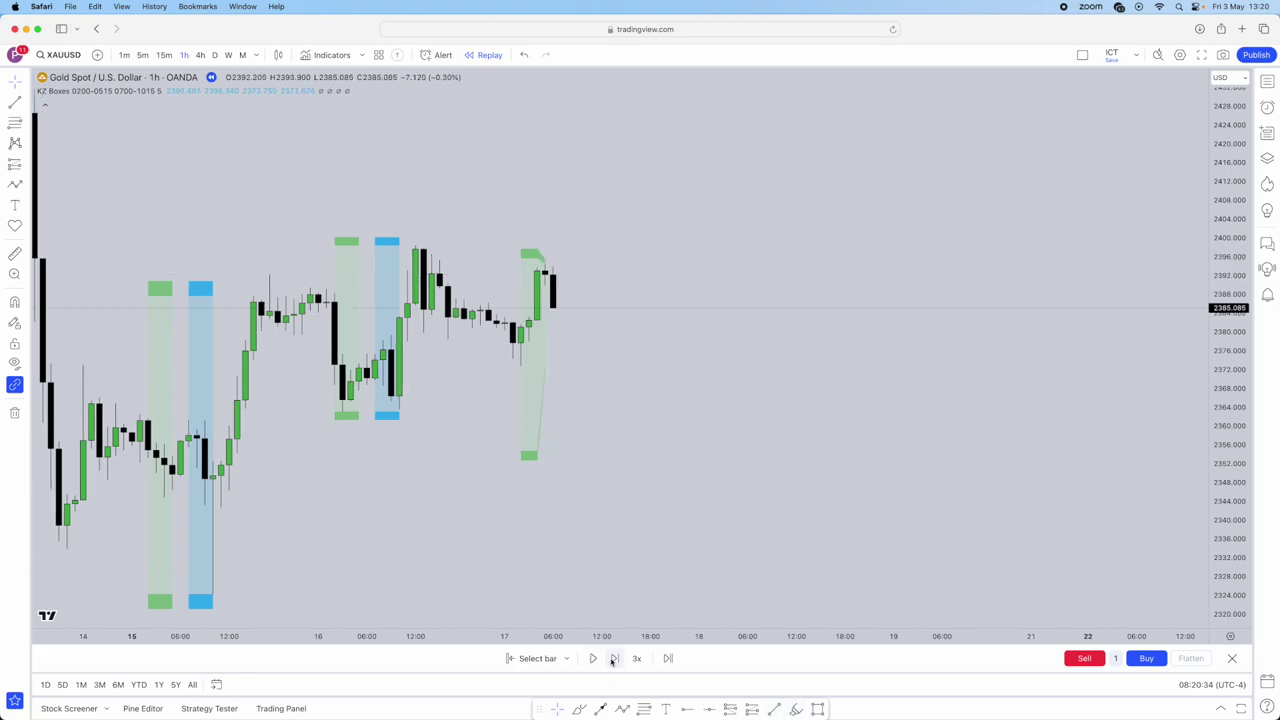
click(614, 658)
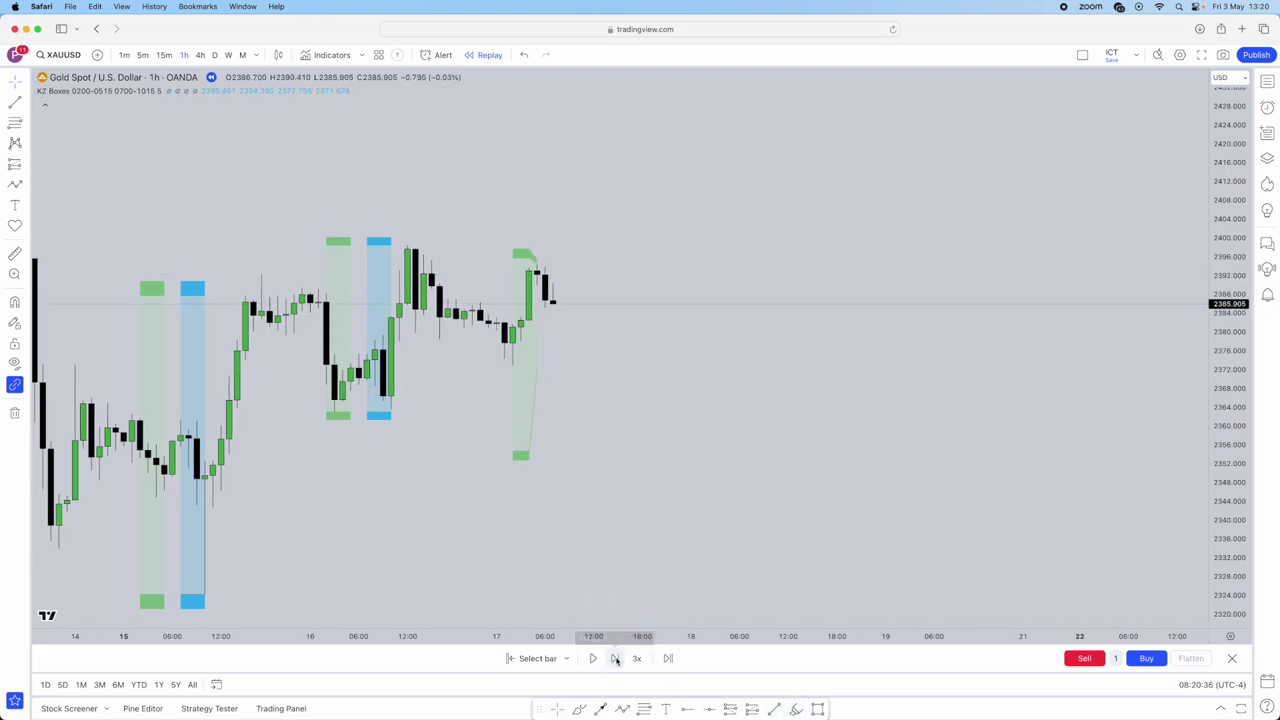
click(614, 658)
click(544, 550)
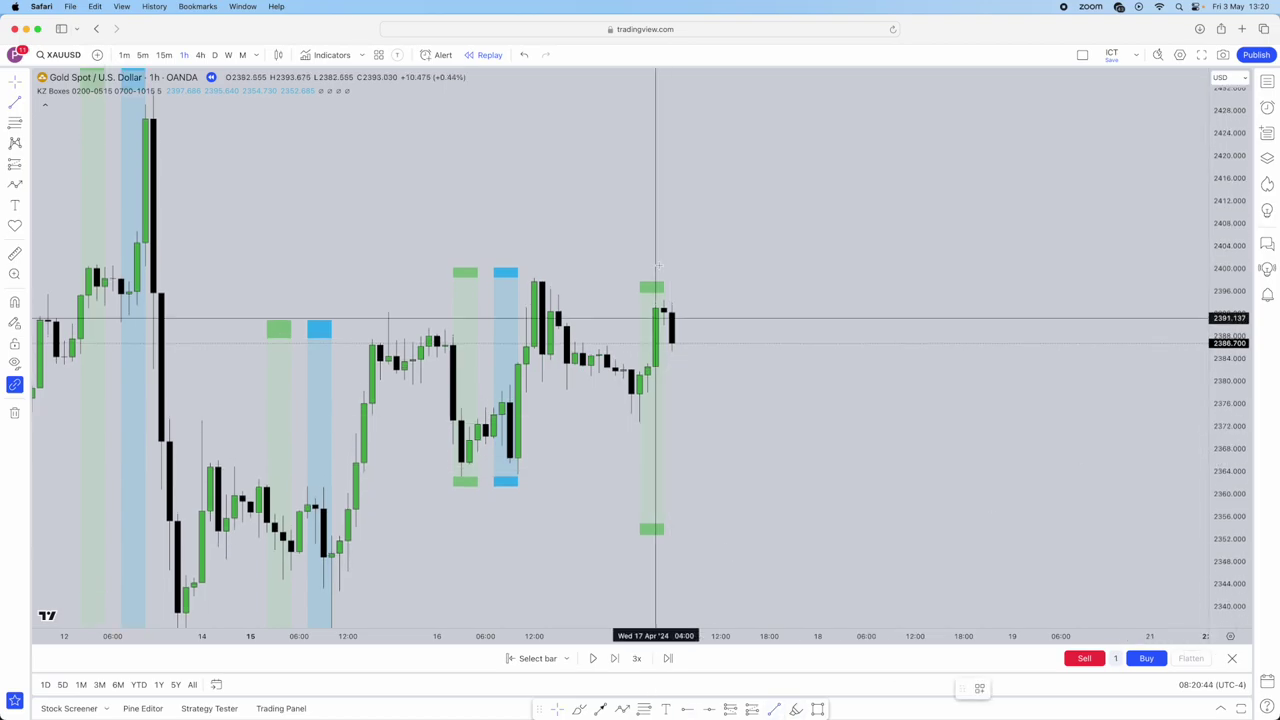
Draw horizontal trend lines at the 17 April session's high, about 2394.48, and its low, about 2372.59
click(794, 298)
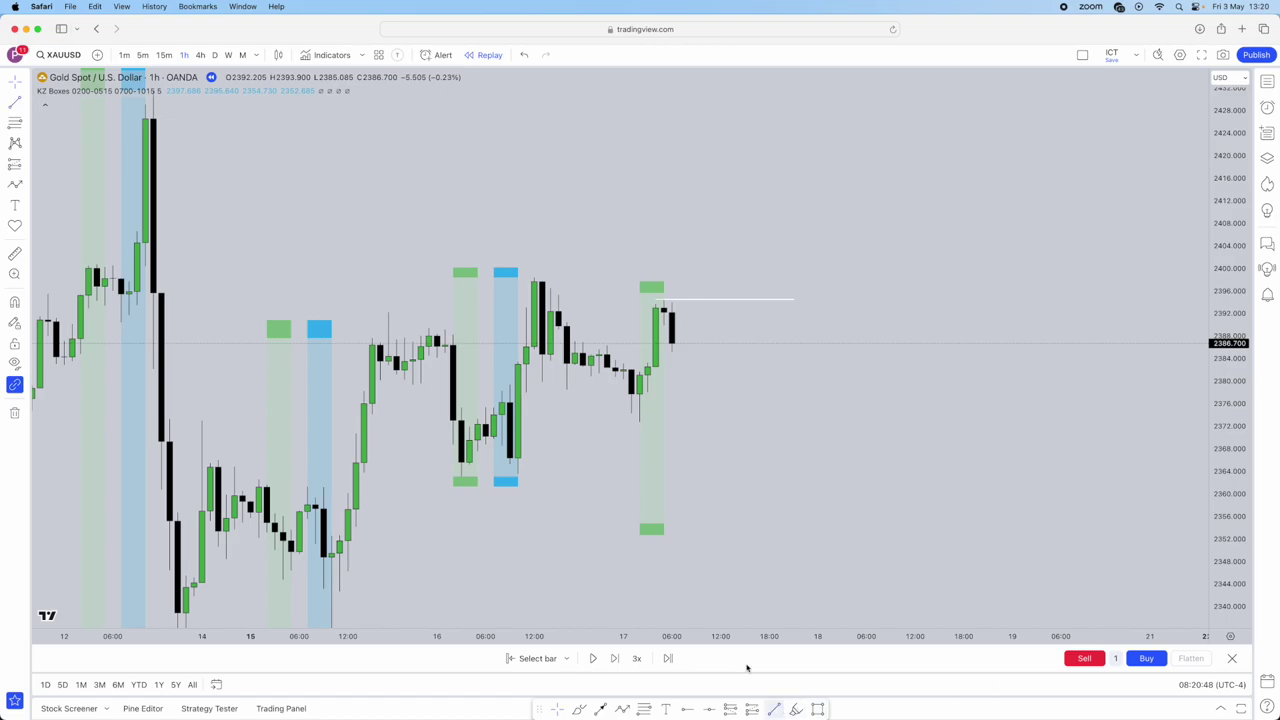
click(631, 422)
click(898, 422)
click(883, 436)
Apply the "liquidity" template to the trend lines at the session's low and high
double_click(886, 425)
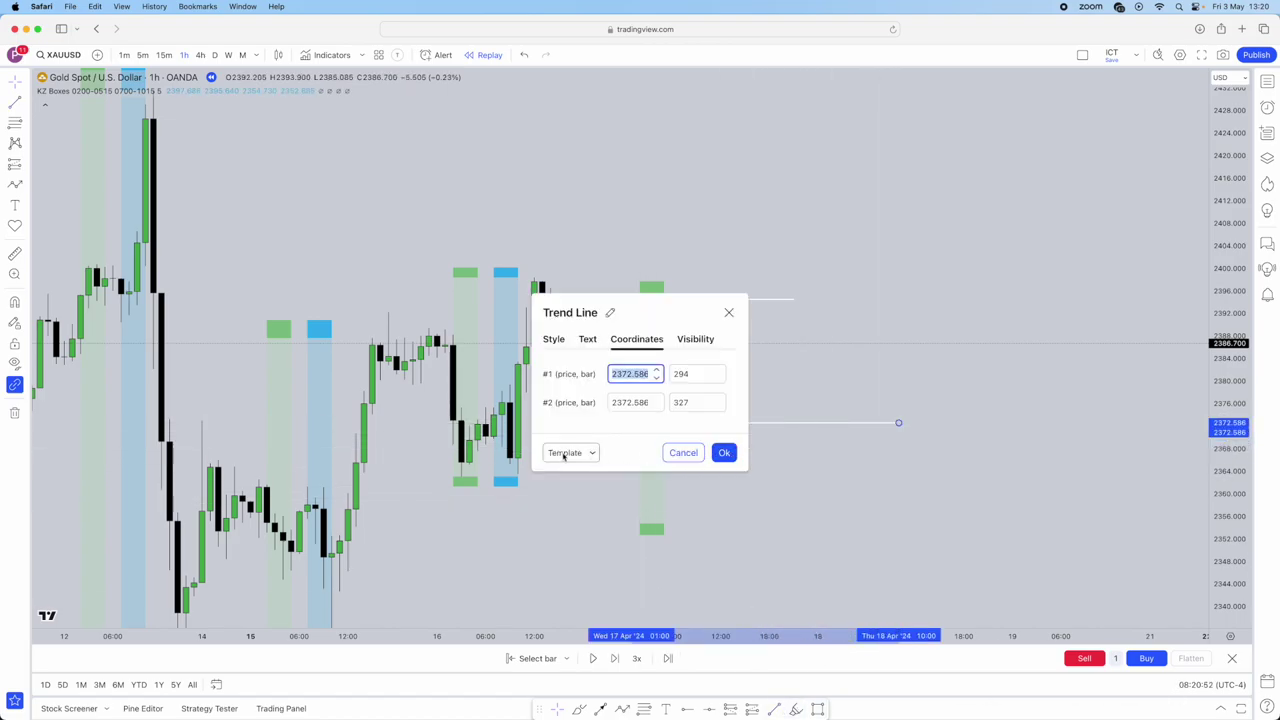
click(580, 514)
click(703, 288)
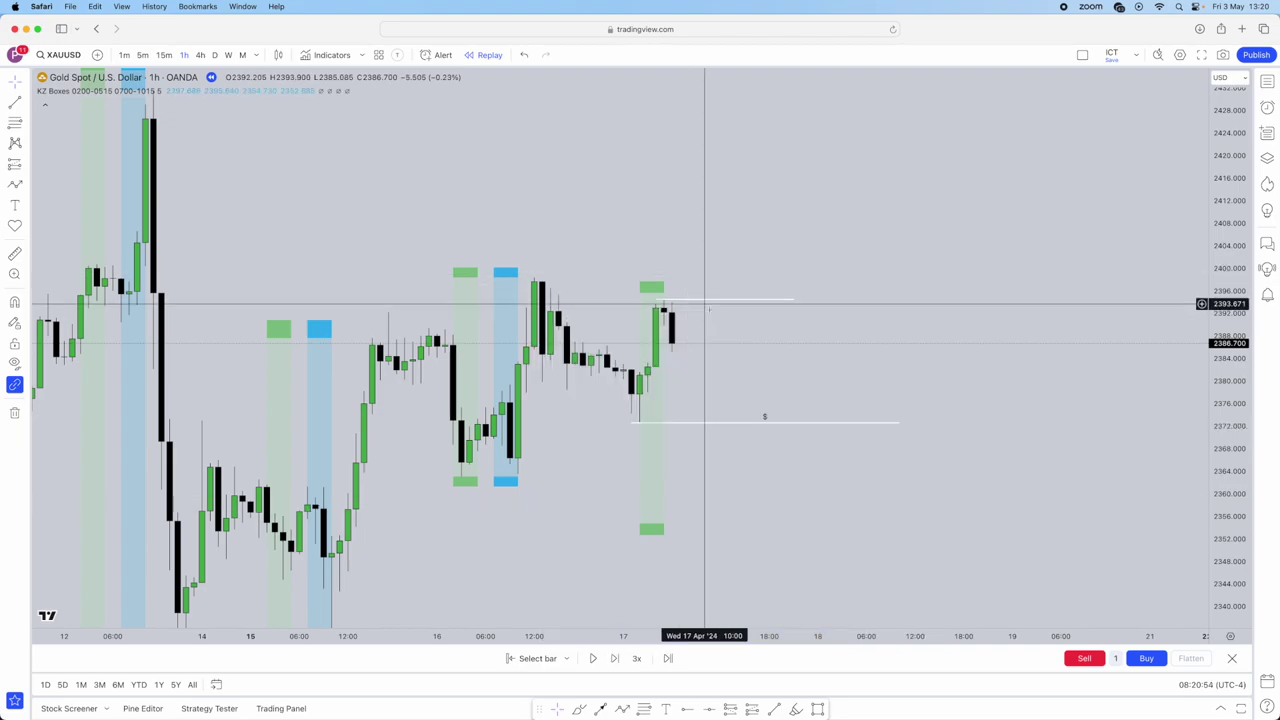
double_click(710, 300)
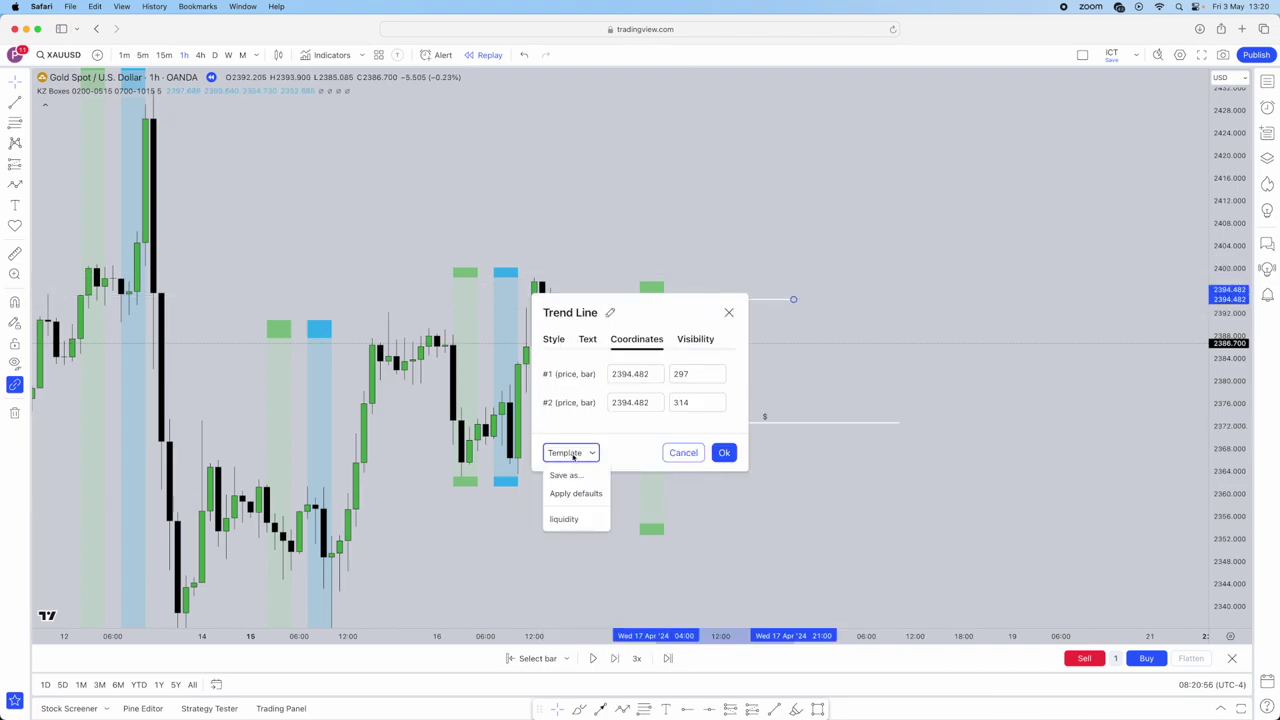
click(566, 518)
click(704, 511)
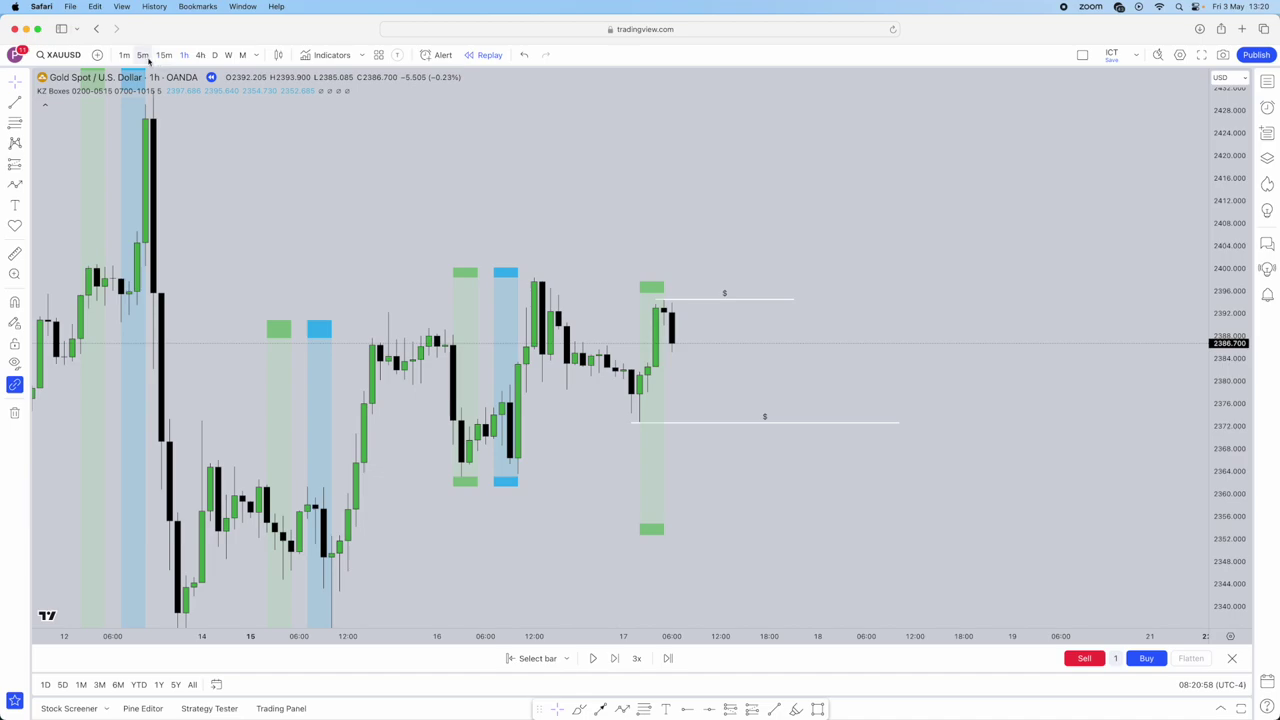
Switch the chart to the 1m timeframe, fitting the green kill zone and both liquidity lines in view
click(124, 55)
scroll(771, 172, down, 10)
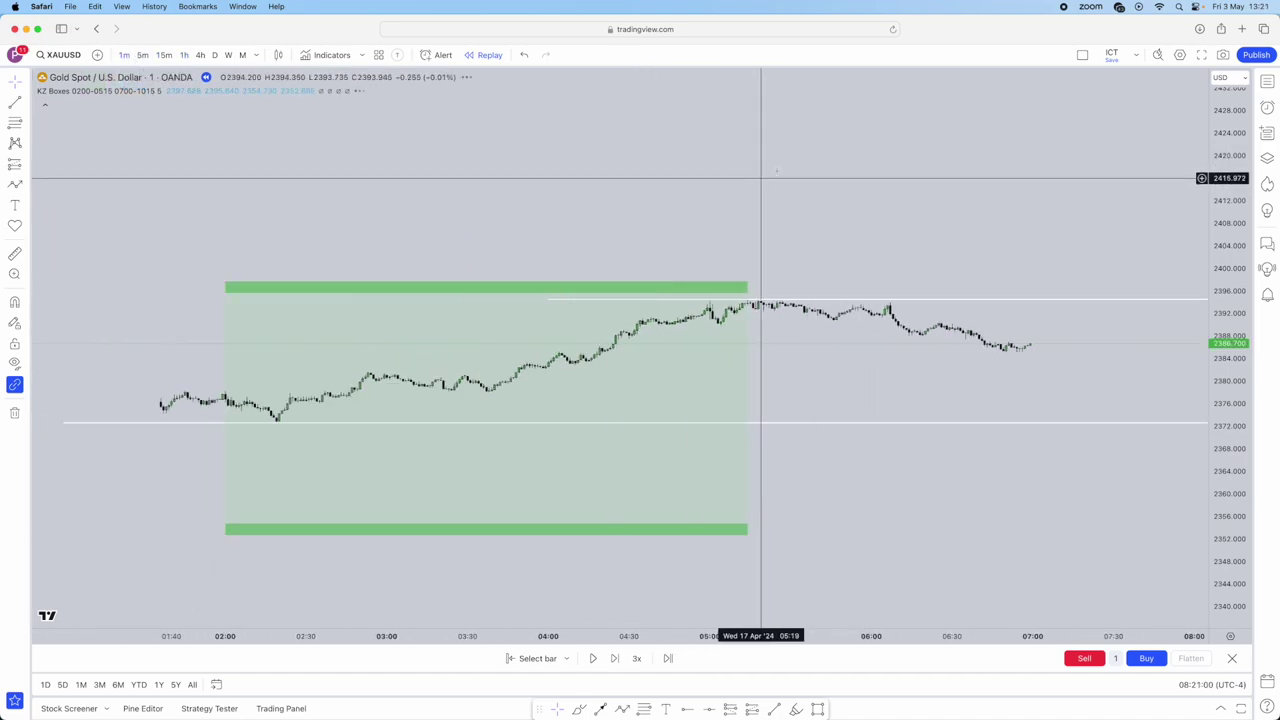
scroll(855, 172, down, 5)
drag(1150, 245, 680, 208)
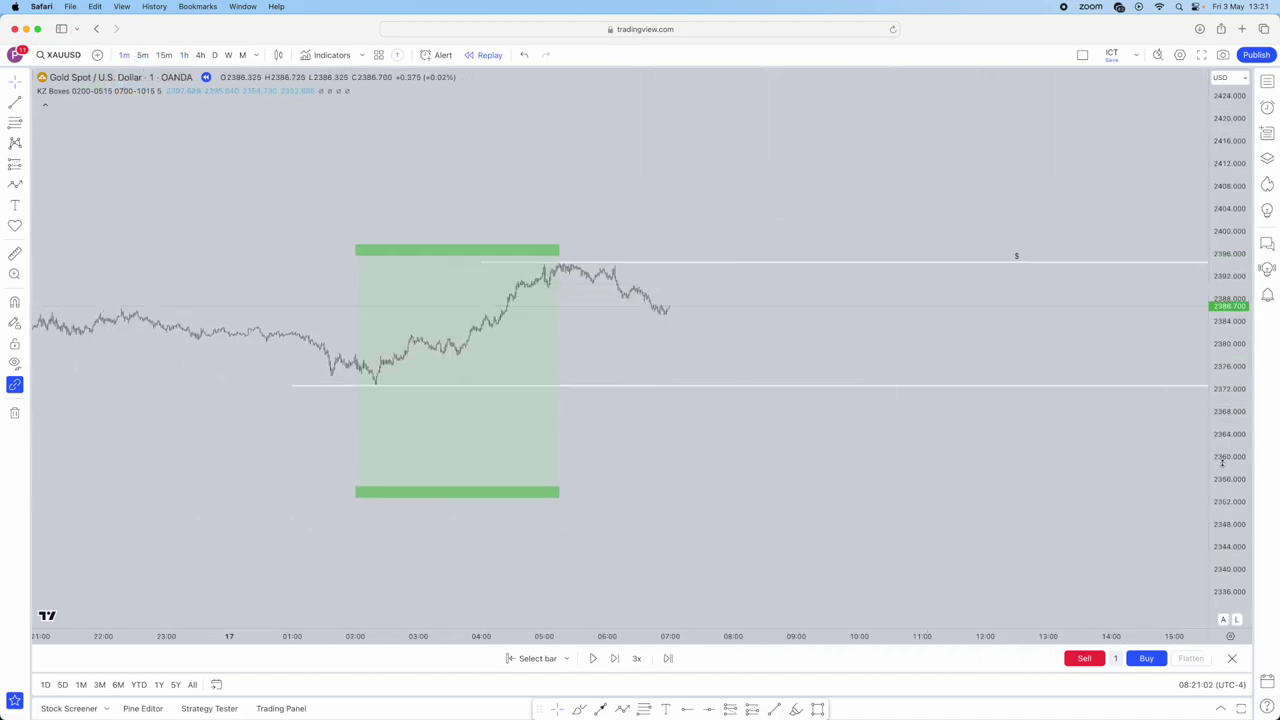
drag(1224, 463, 1224, 242)
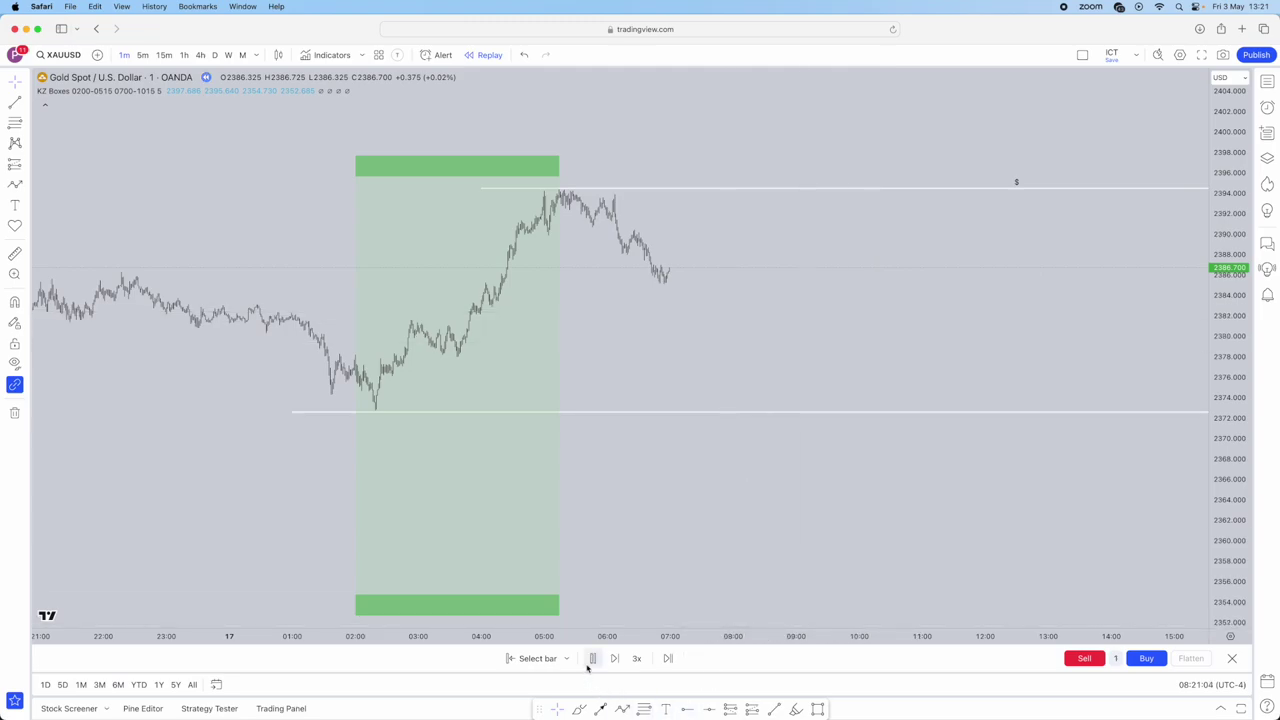
Play the 1m replay, raising its speed to 10x, until price reaches the upper liquidity line inside the blue kill zone
click(591, 663)
scroll(604, 390, up, 3)
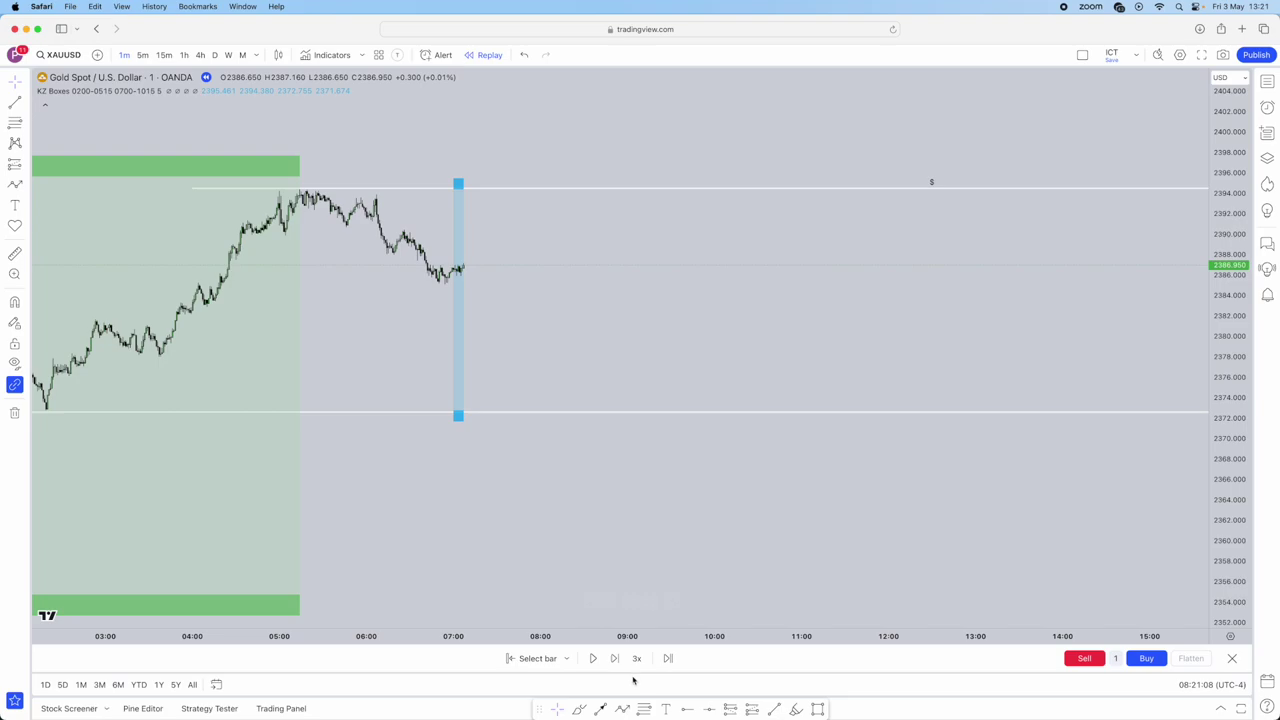
click(595, 658)
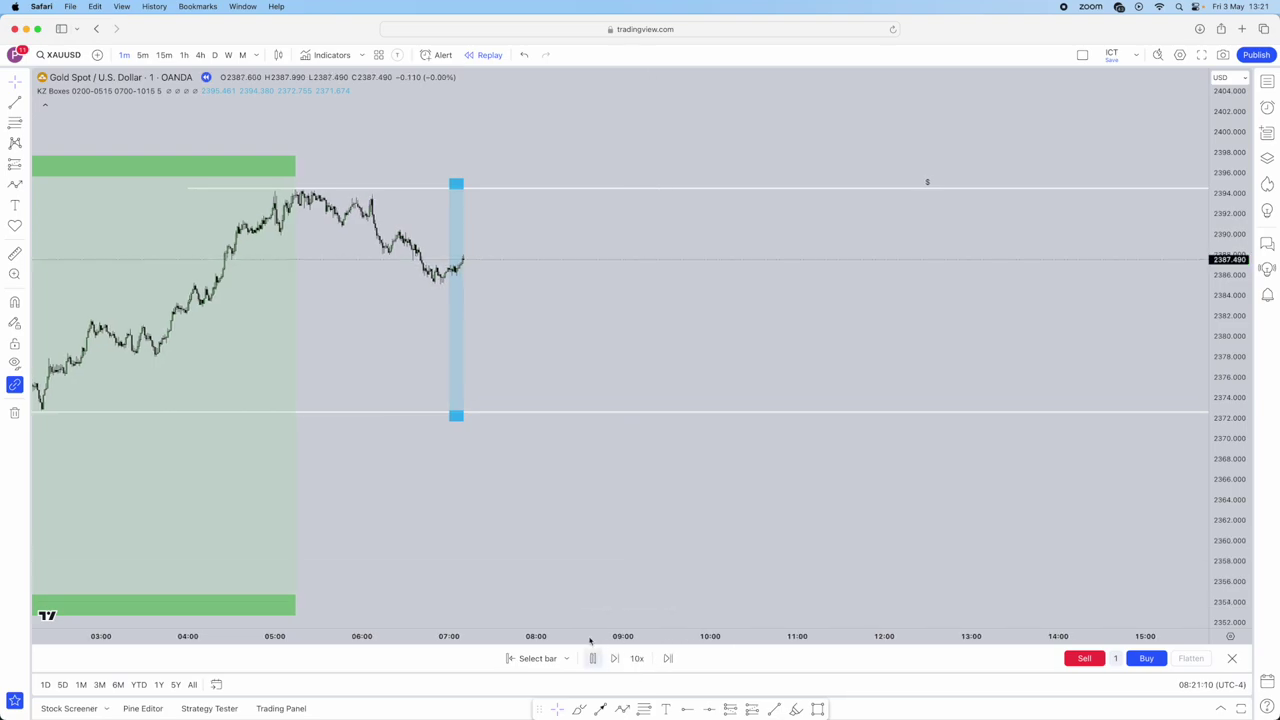
drag(548, 552, 674, 586)
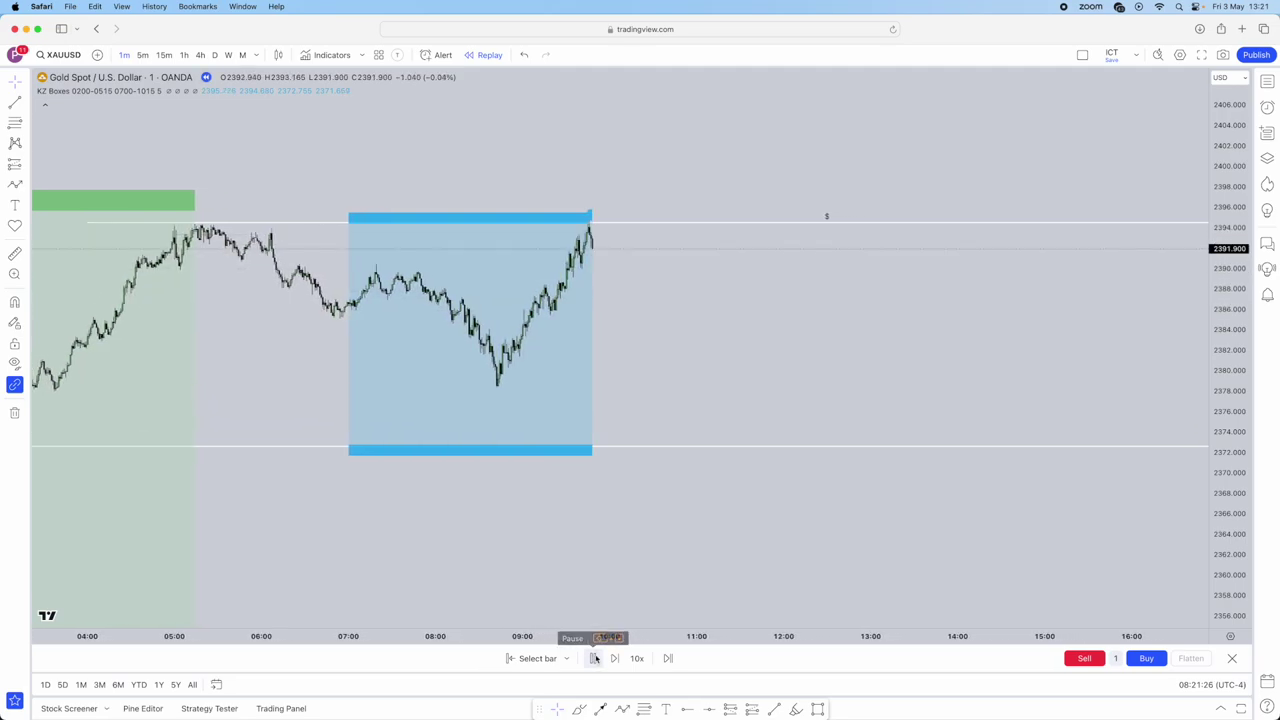
Resume the replay until a bearish candle closes after the sweep of the upper liquidity line, at about 09:54
drag(1236, 500, 1234, 228)
scroll(1026, 280, up, 3)
drag(888, 291, 1066, 428)
drag(1234, 226, 1234, 430)
scroll(946, 394, down, 4)
scroll(900, 380, up, 2)
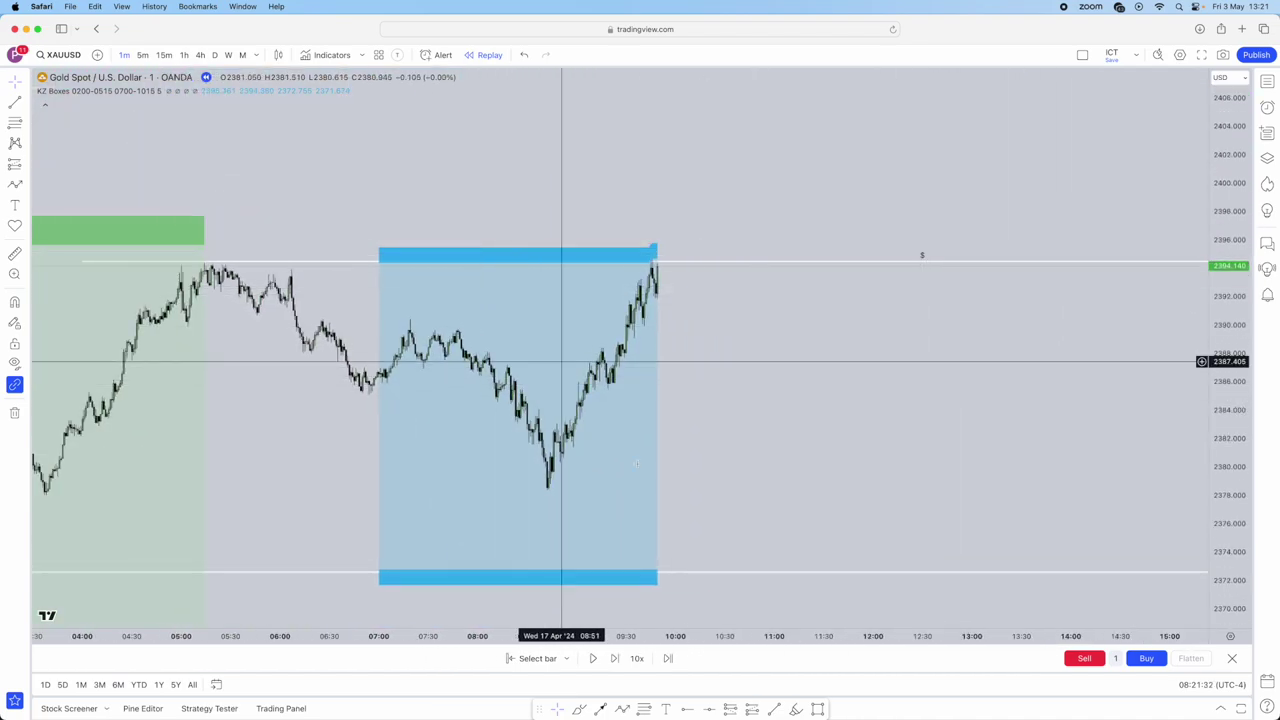
click(593, 658)
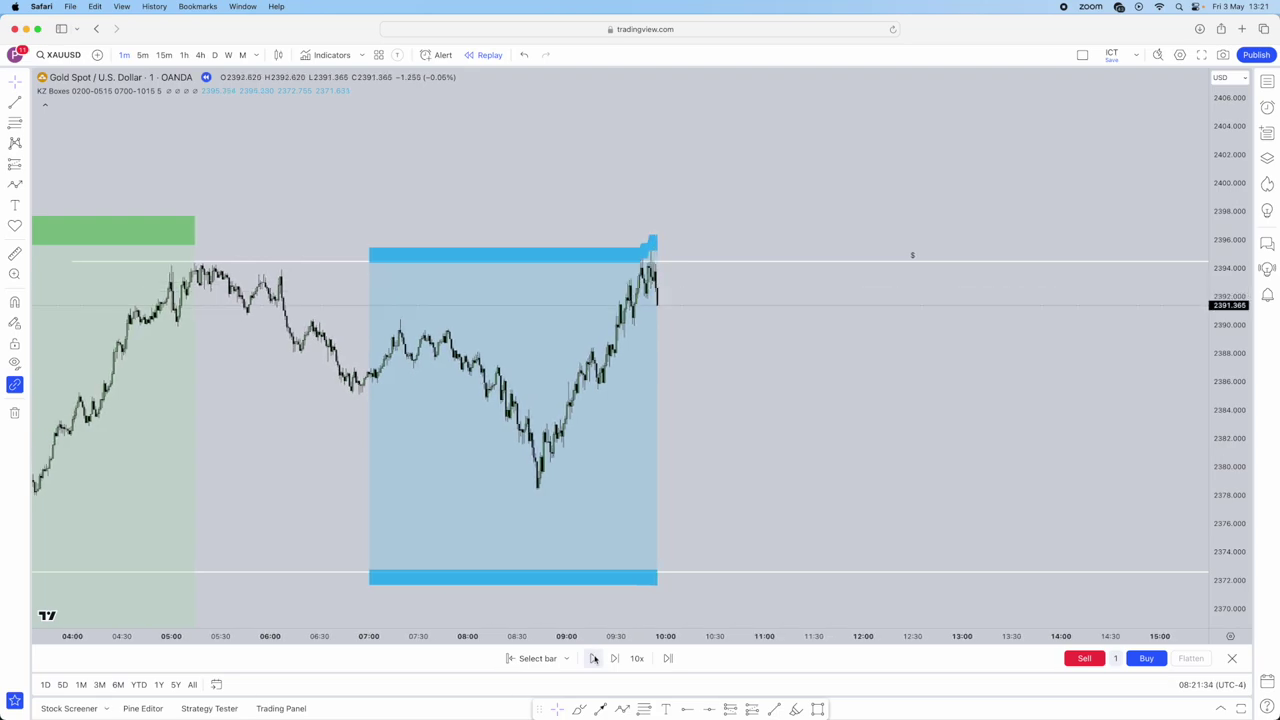
Place a short position at the bearish candle following the liquidity sweep, with its entry at about 2392.64
scroll(608, 493, up, 2)
scroll(608, 493, up, 2)
drag(552, 460, 839, 479)
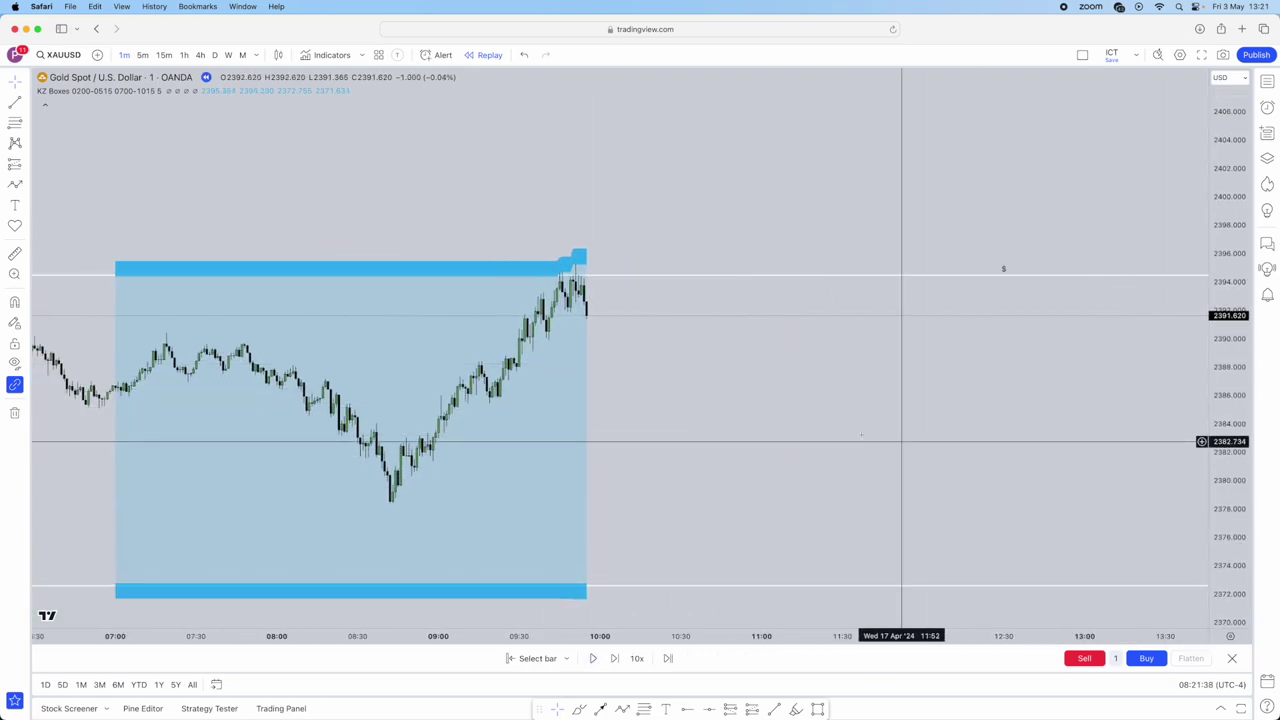
scroll(843, 427, up, 3)
drag(674, 399, 923, 459)
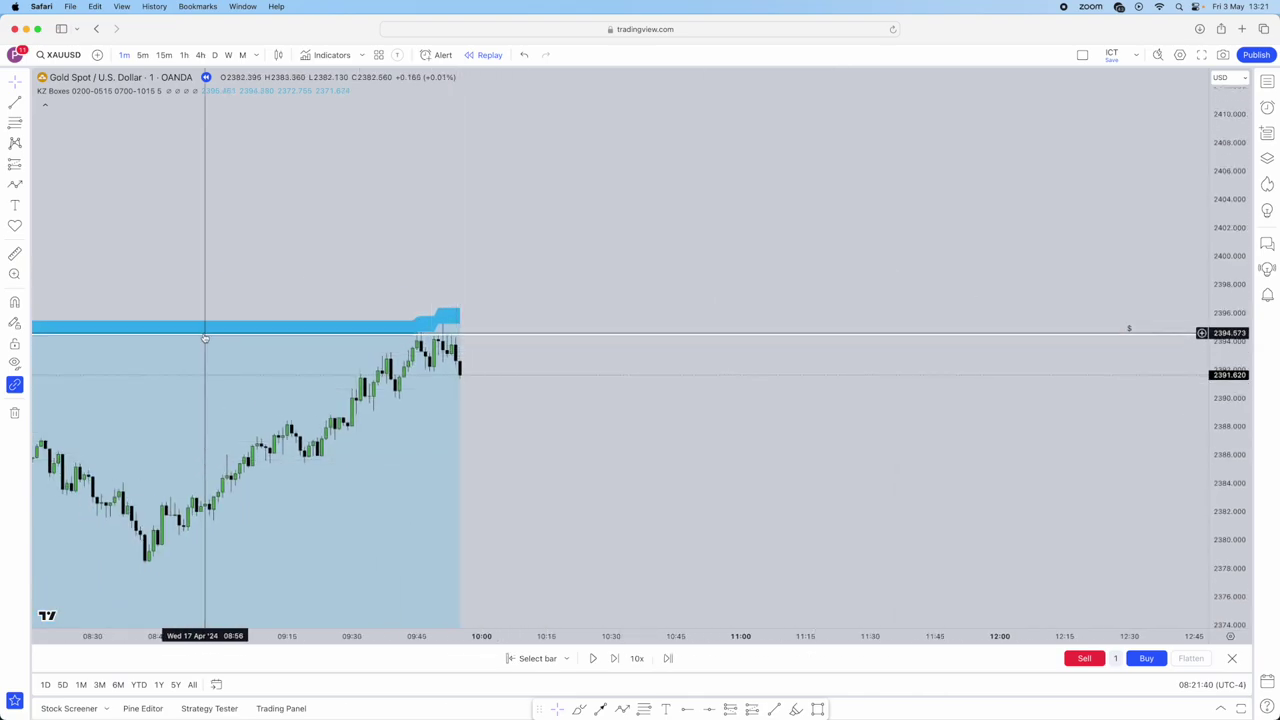
click(25, 162)
click(56, 201)
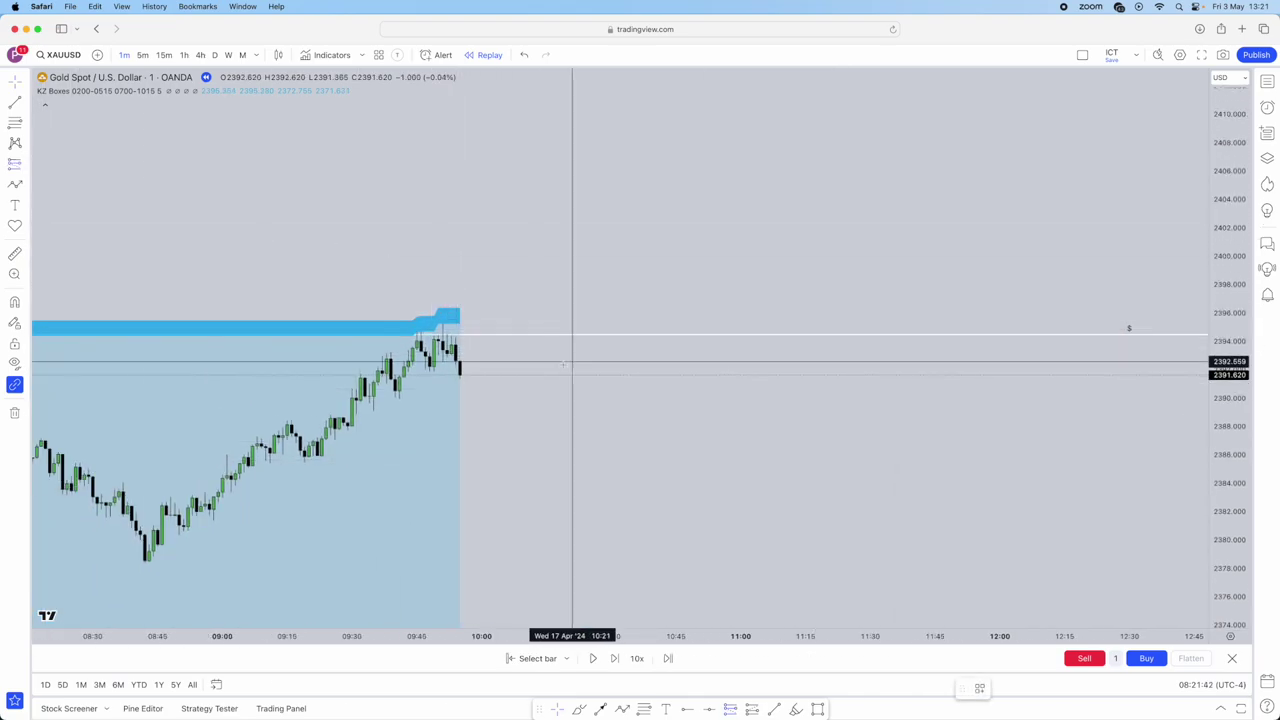
click(456, 360)
scroll(471, 350, left, 3)
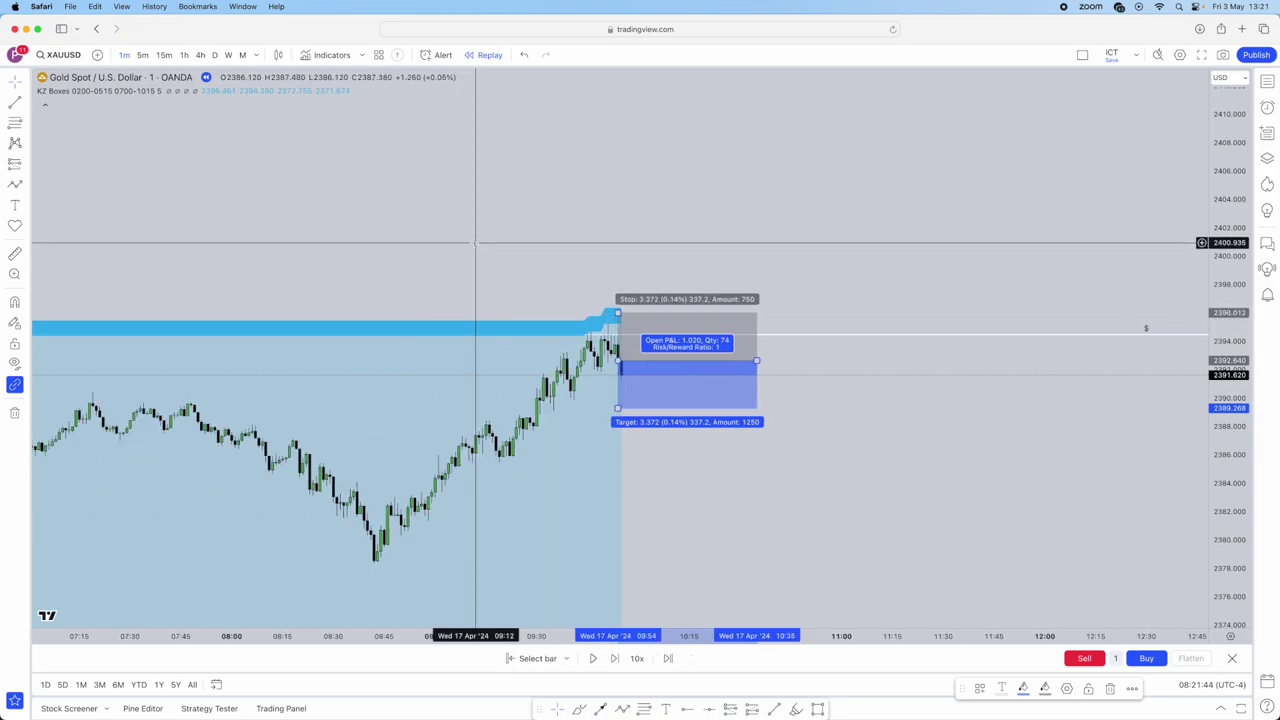
Raise the short position's stop to about 2396.99 and lower its target to about 2383.78 for a risk/reward ratio of about 1:2
scroll(500, 340, down, 3)
drag(890, 313, 891, 306)
drag(824, 279, 731, 191)
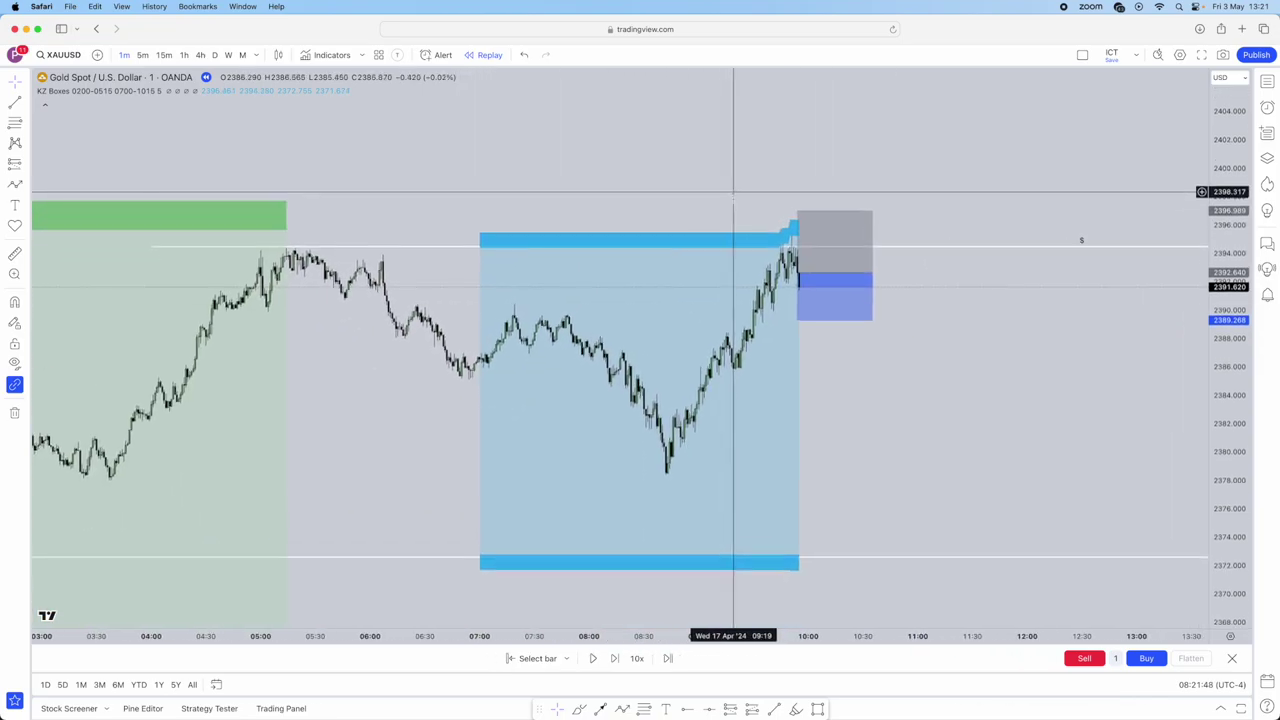
drag(797, 320, 791, 398)
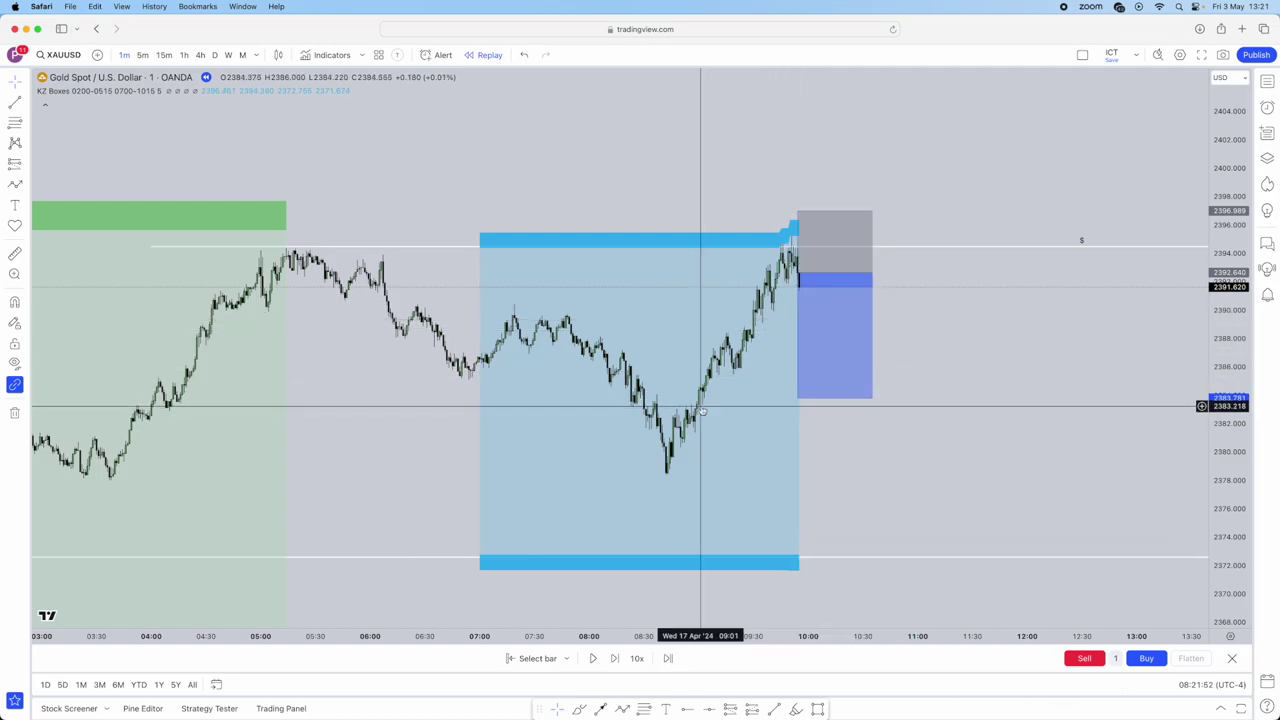
Play the 1m replay until price reaches the short position's target, extending the position's end to about 11:40
scroll(703, 411, up, 2)
click(593, 659)
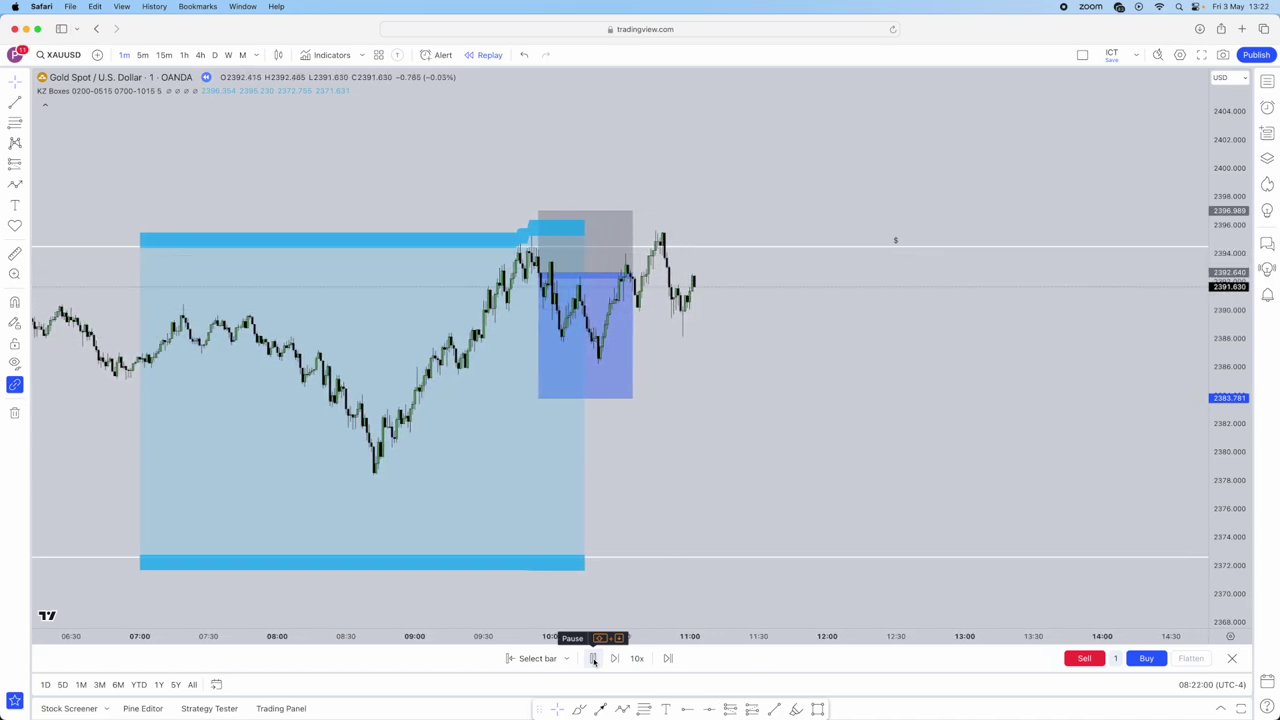
drag(610, 273, 740, 276)
click(766, 291)
click(593, 660)
scroll(854, 369, down, 4)
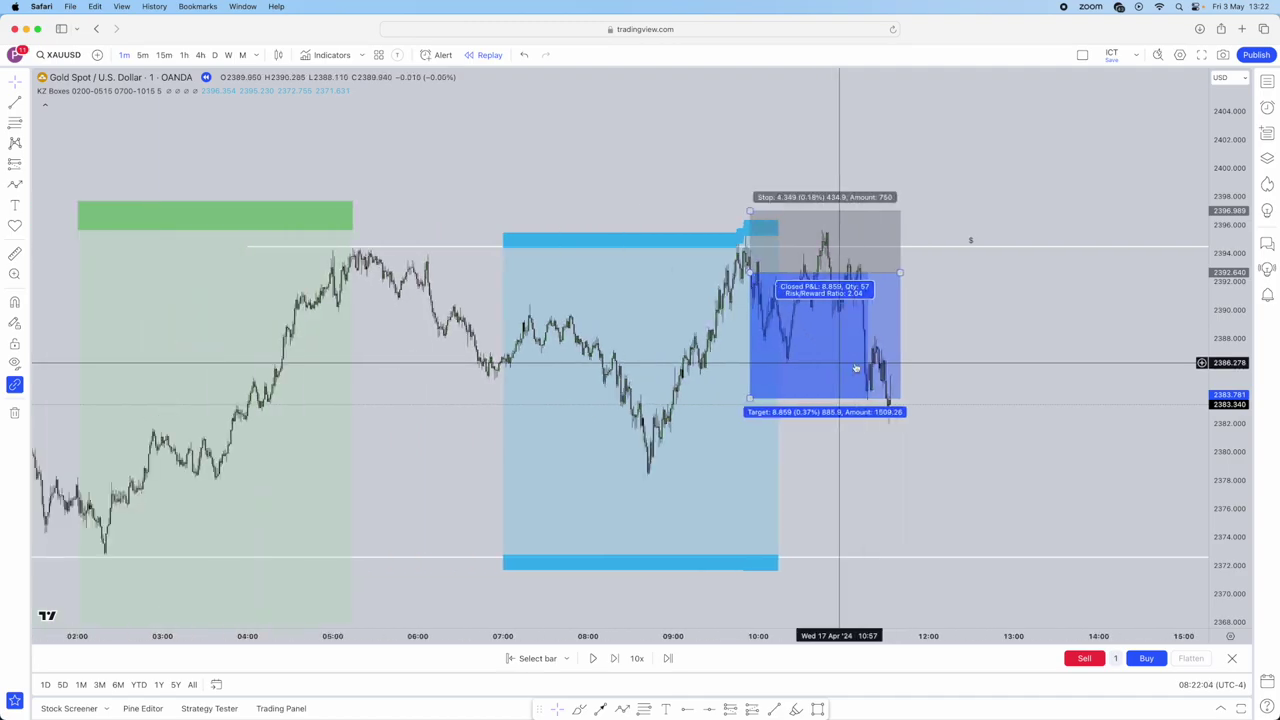
drag(845, 372, 745, 390)
scroll(700, 370, up, 2)
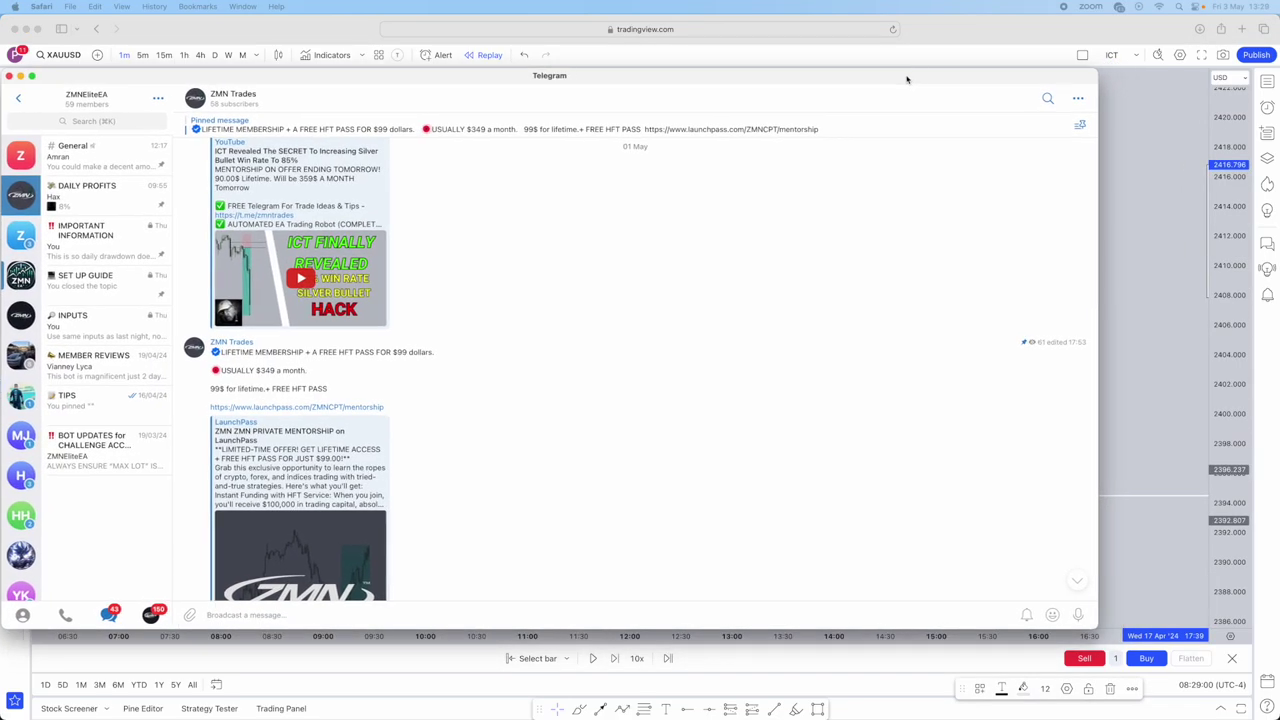
Switch to Telegram and browse the ZMN Trades channel's video links, mentorship offer and trade breakdowns back to 27 April
drag(907, 79, 829, 83)
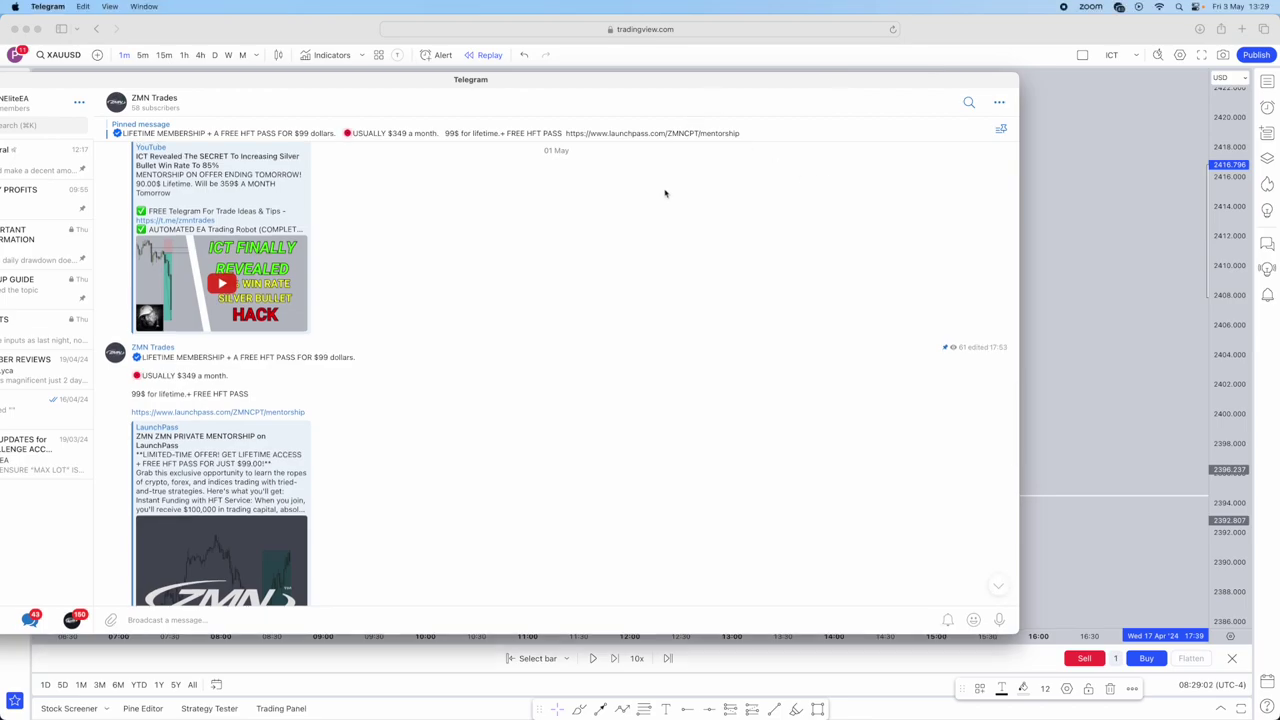
scroll(670, 197, up, 5)
scroll(709, 283, up, 1)
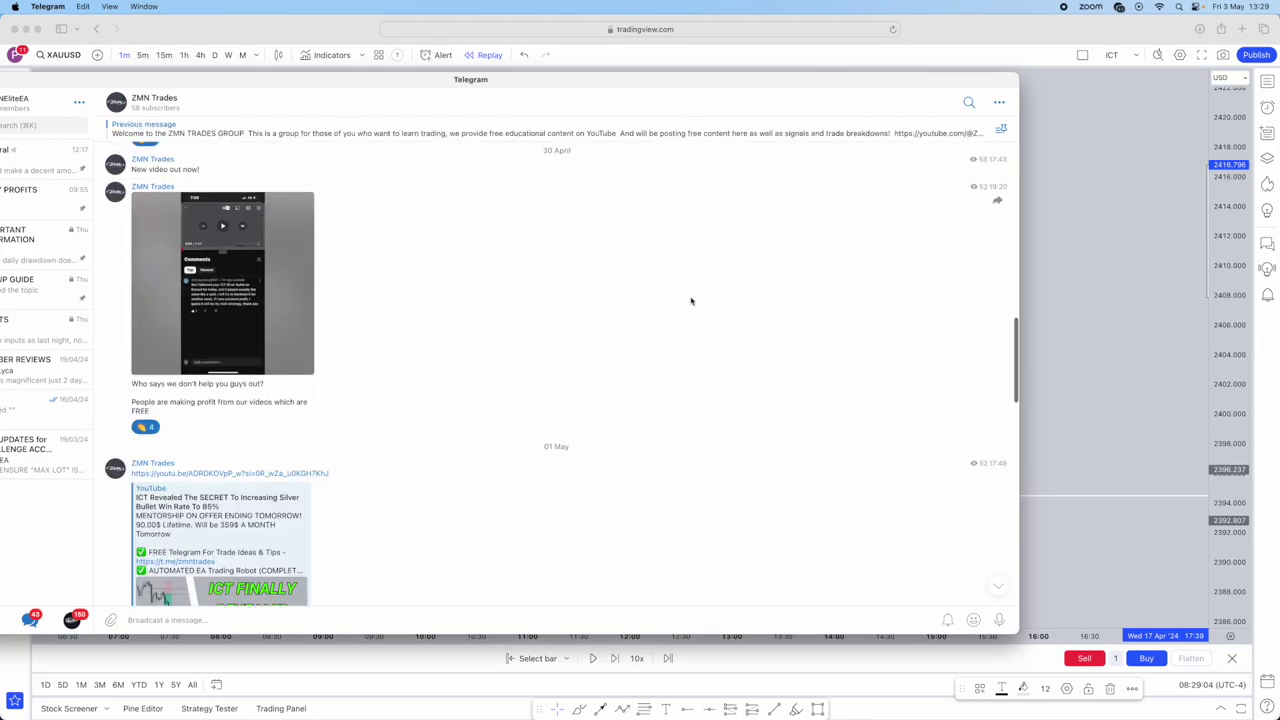
scroll(523, 325, down, 15)
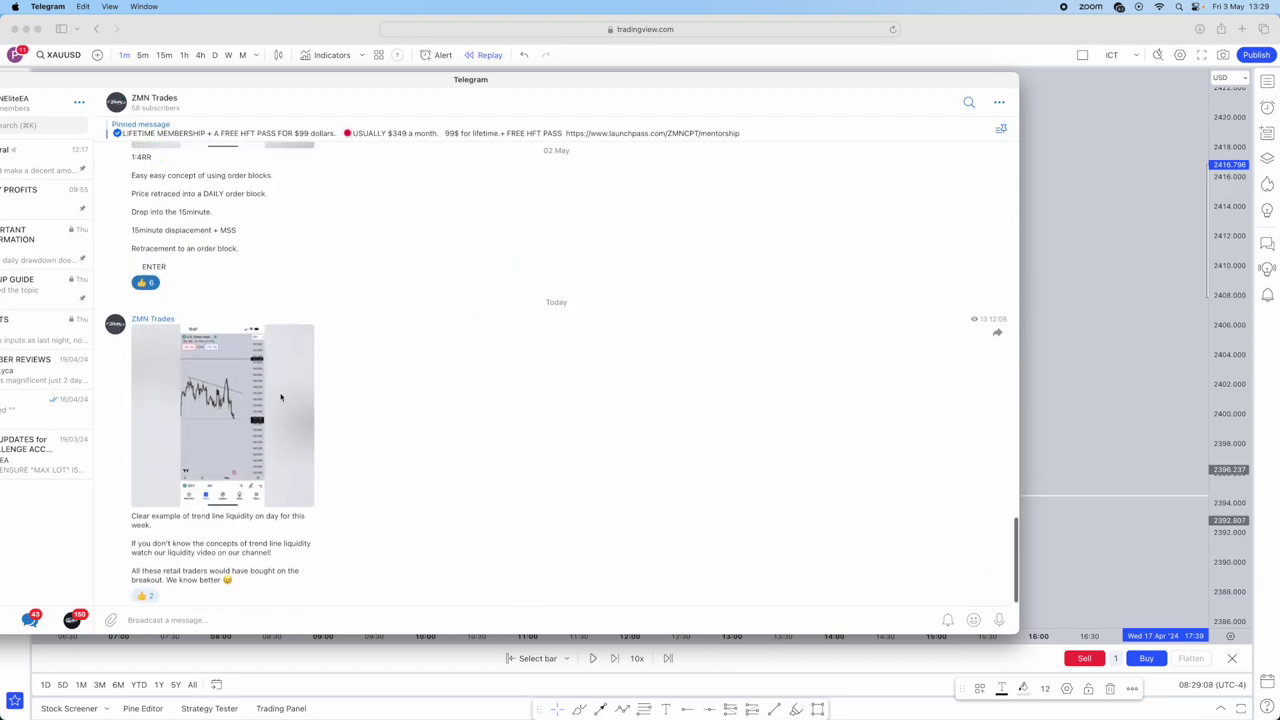
scroll(462, 368, up, 10)
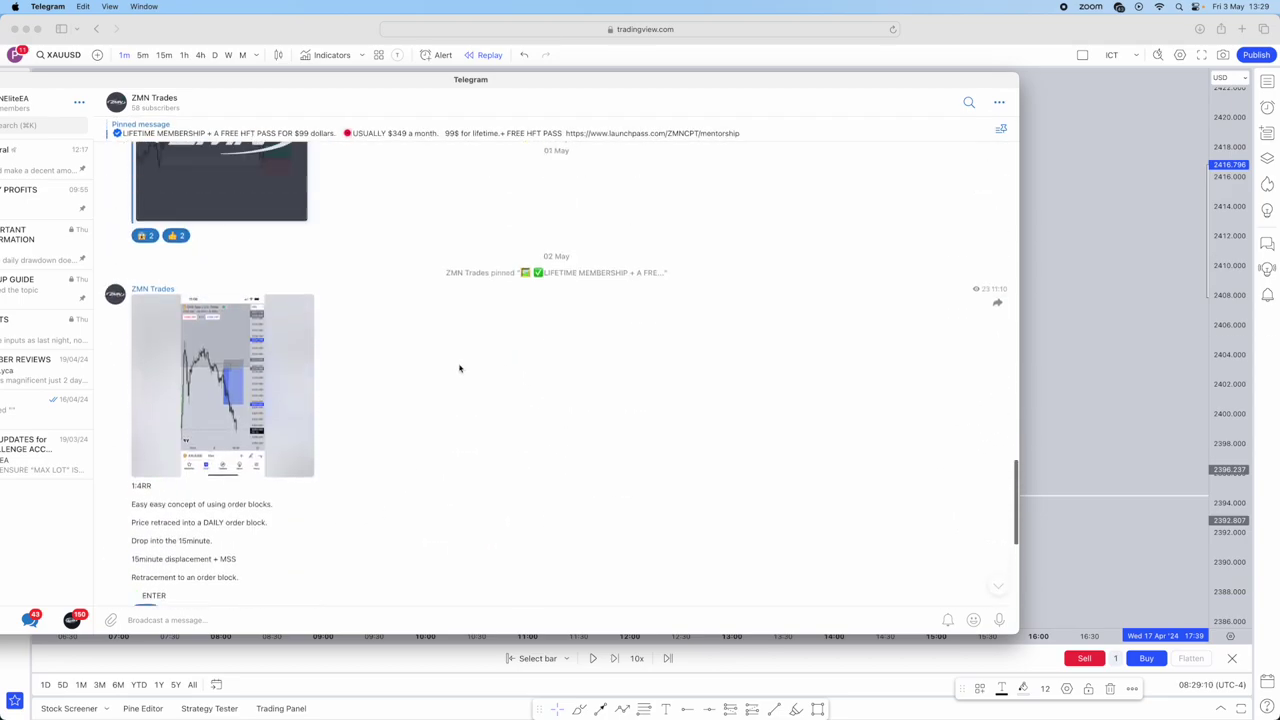
scroll(458, 370, up, 5)
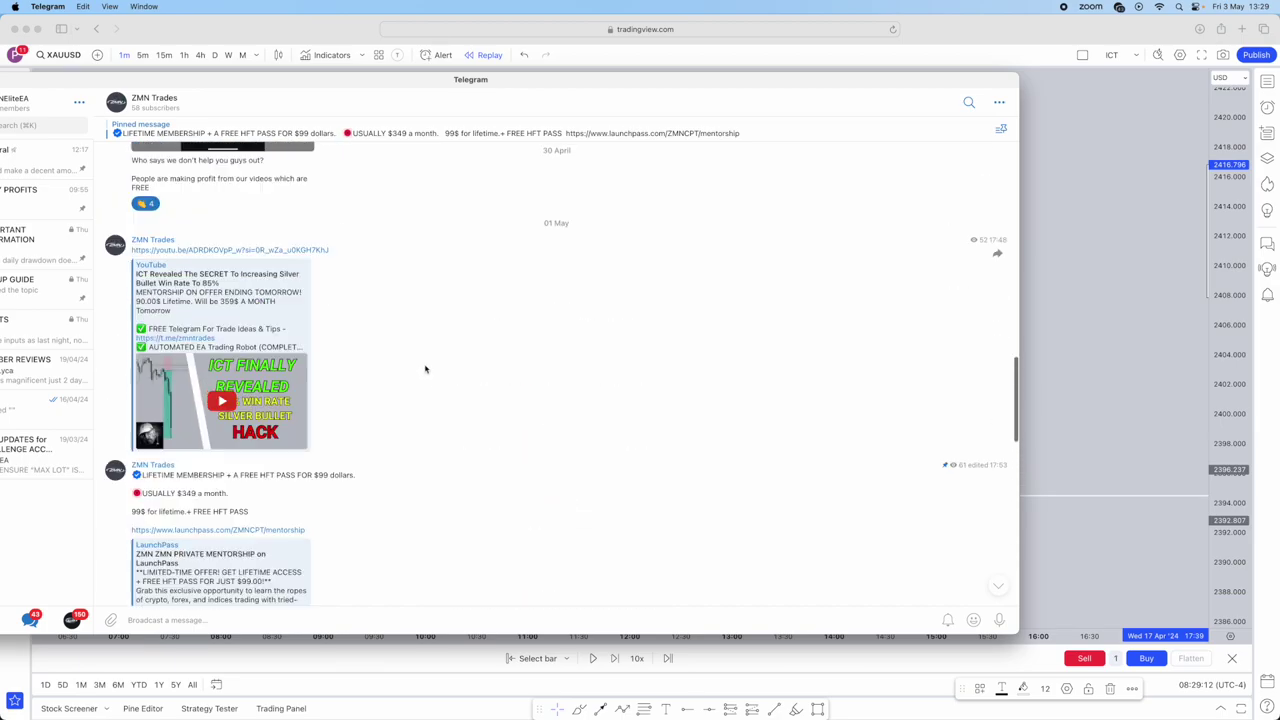
scroll(425, 368, up, 10)
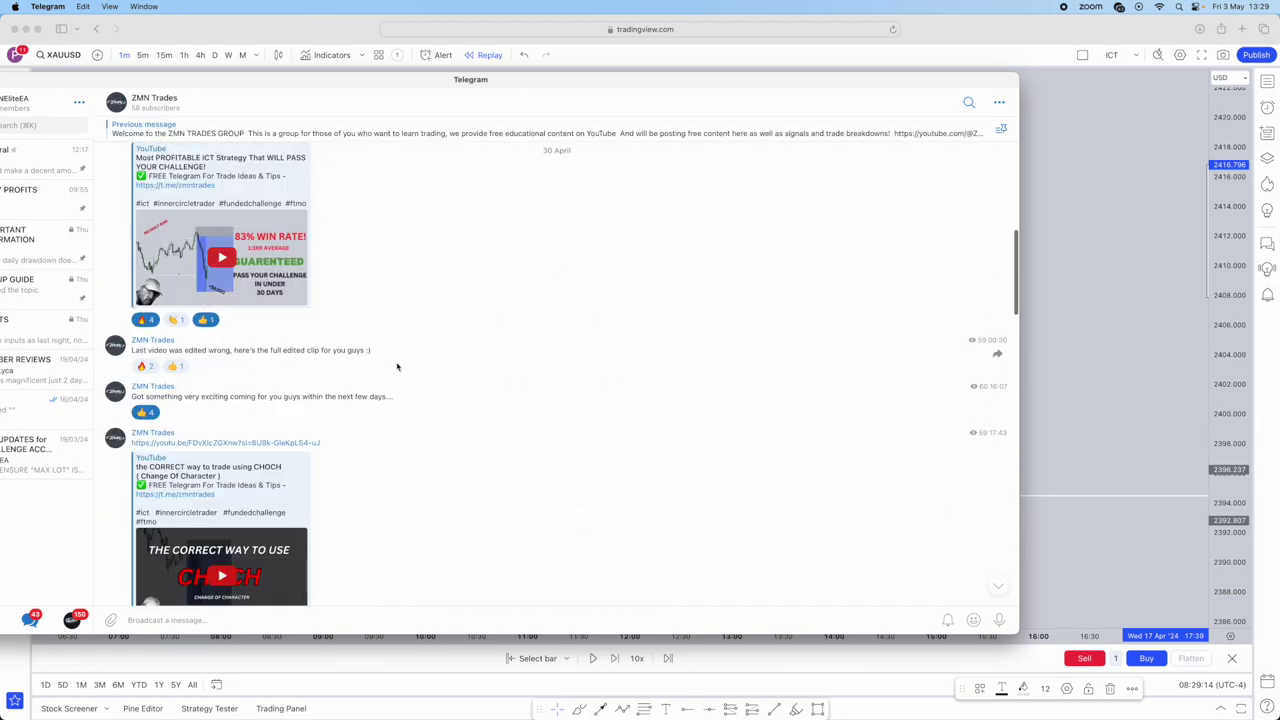
scroll(379, 291, up, 8)
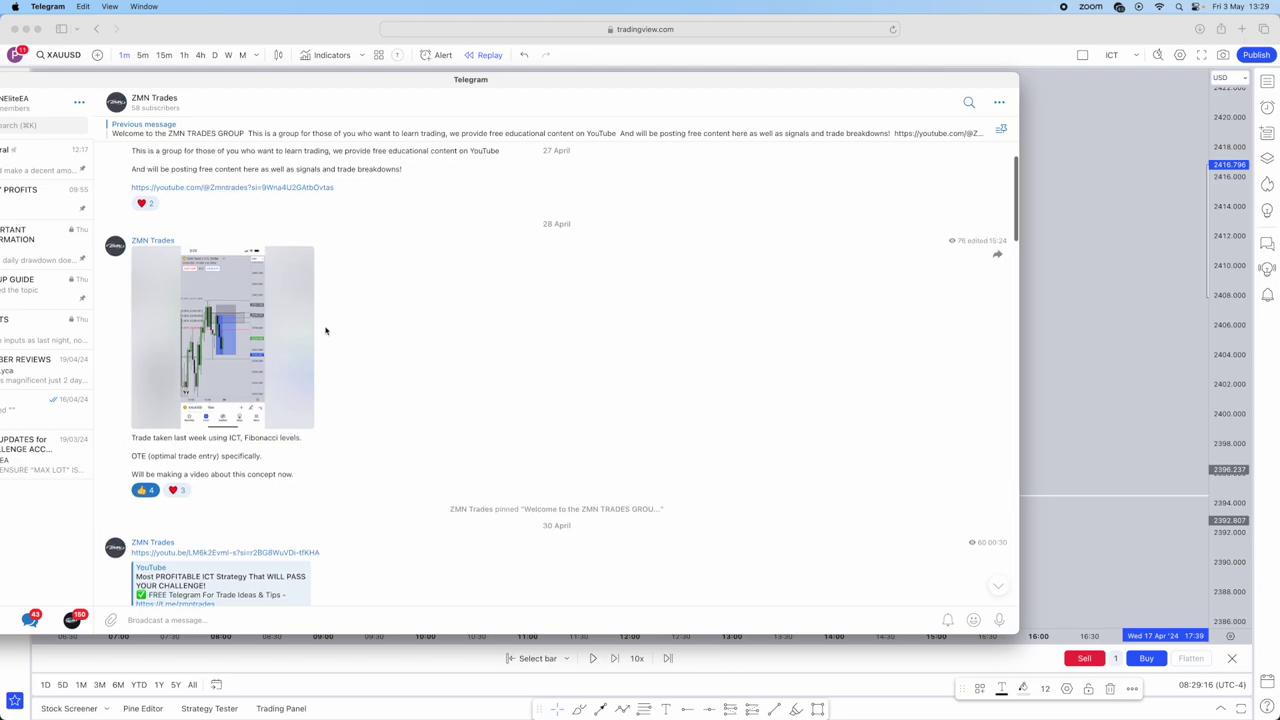
scroll(326, 329, up, 2)
scroll(530, 183, down, 10)
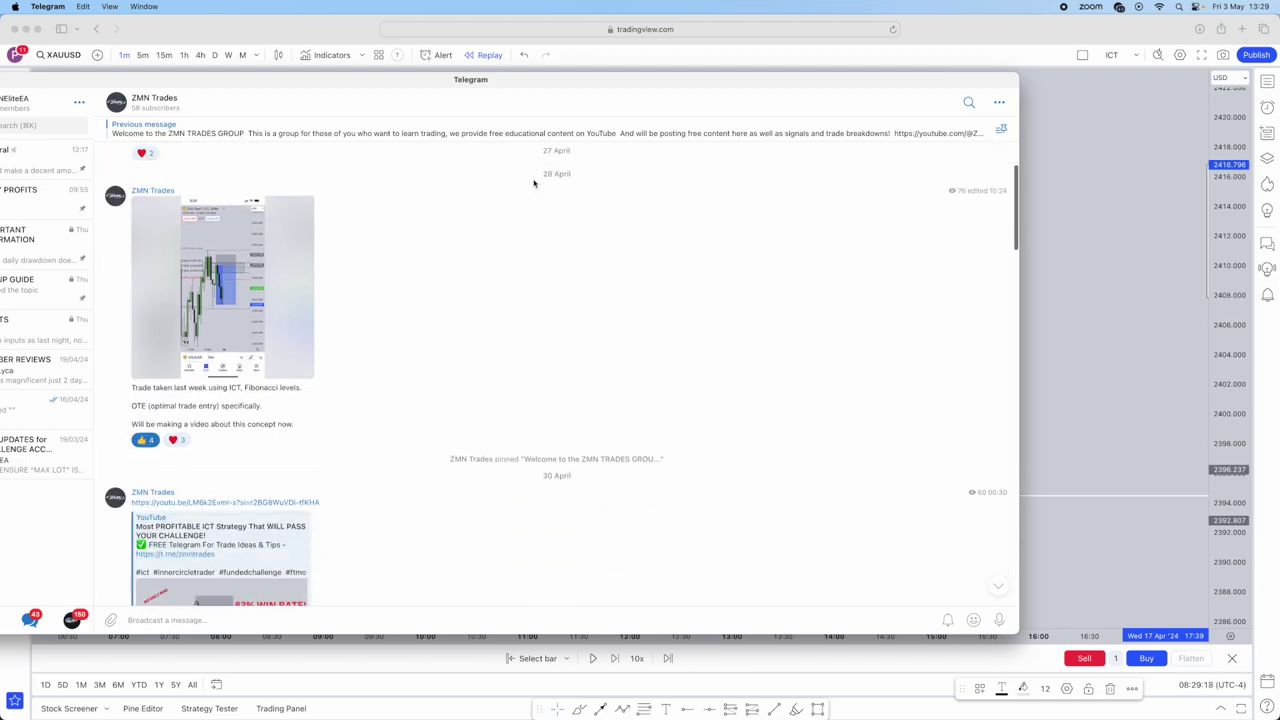
Browse the ZMN Trades channel up to its welcome post and move the Telegram window off the chart
scroll(607, 203, up, 10)
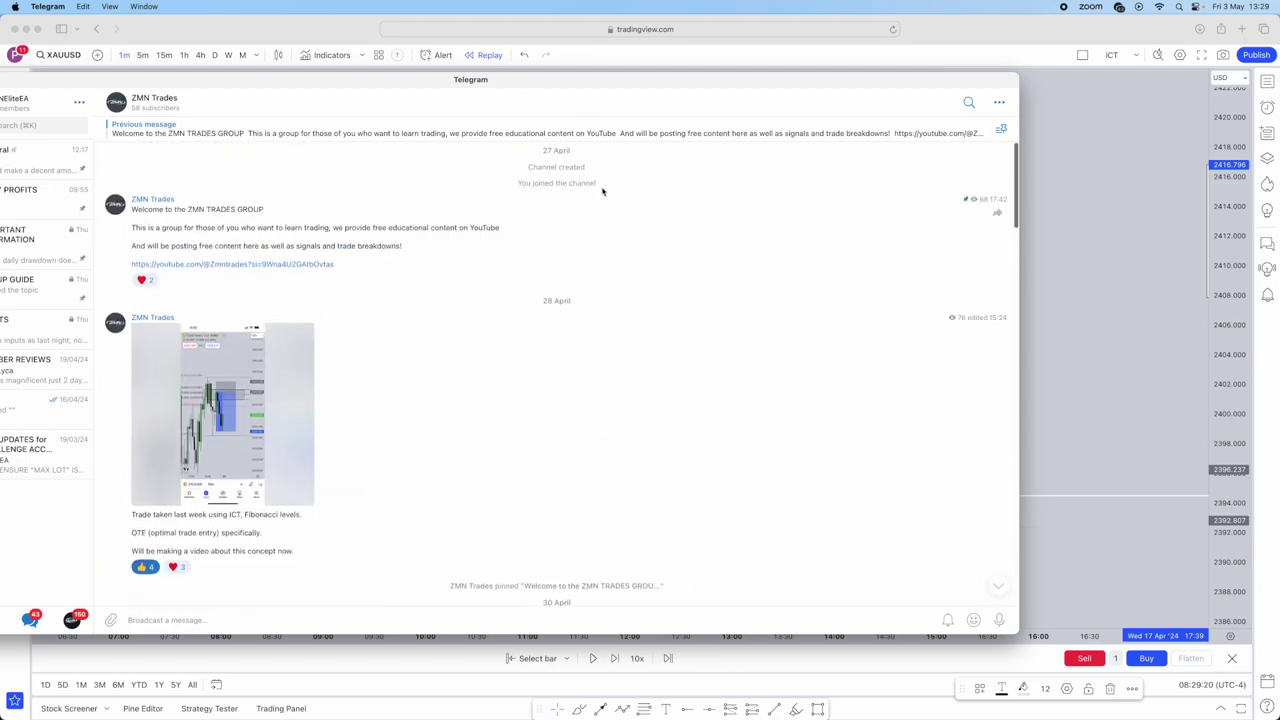
drag(561, 83, 0, 80)
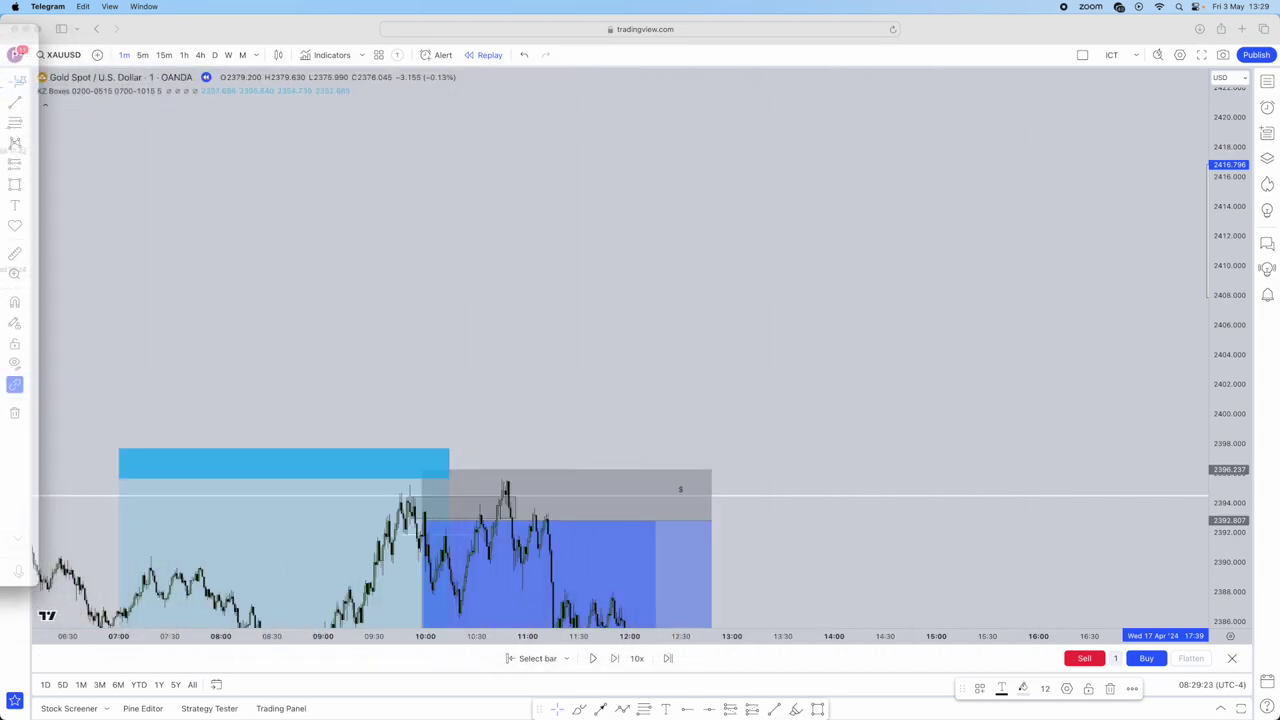
click(1021, 98)
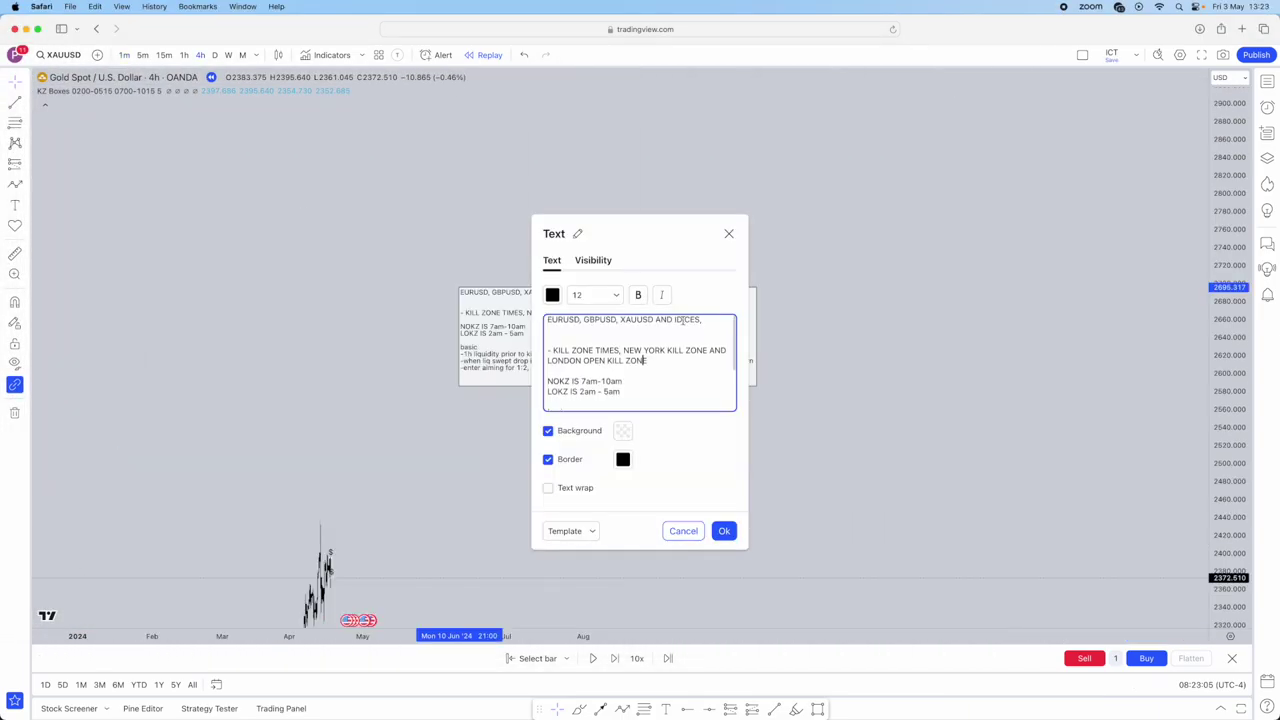
Add an "advanced" section to the strategy note, copied from basic, seeking a "mss with displacement and orderblock." and "enter aiming for 1:3 and 1;4"
scroll(650, 340, down, 3)
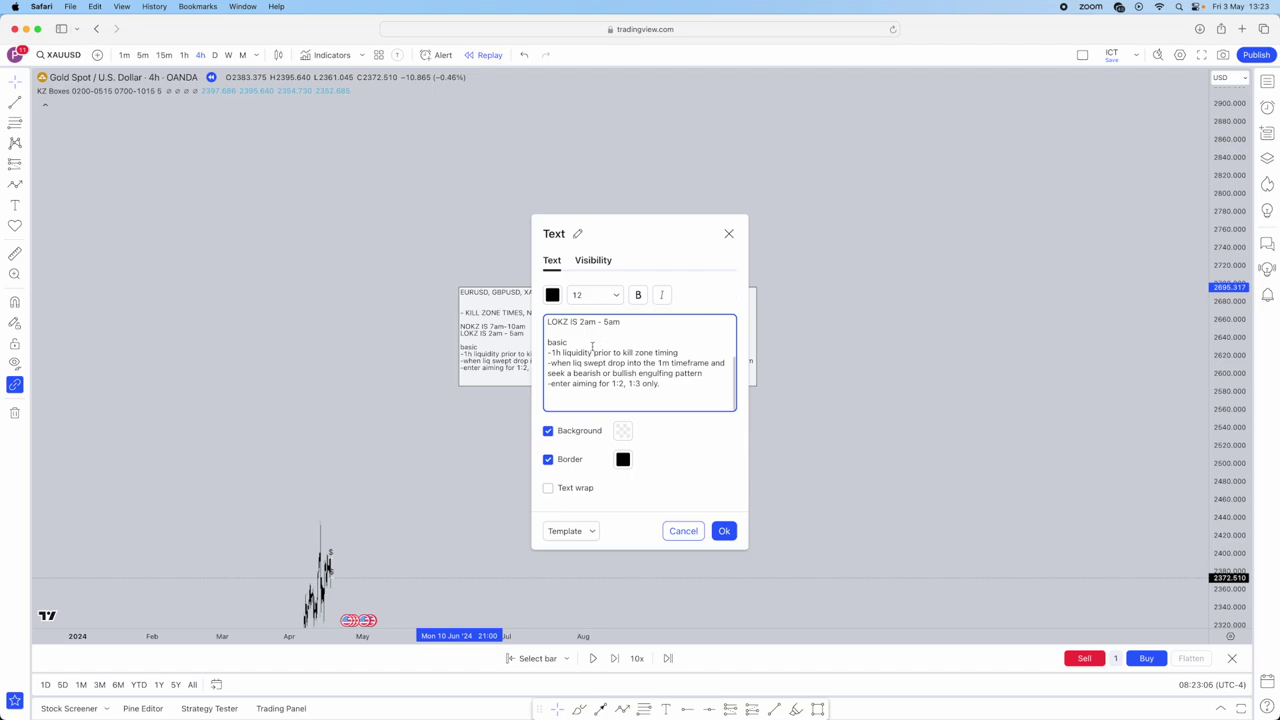
drag(545, 342, 655, 409)
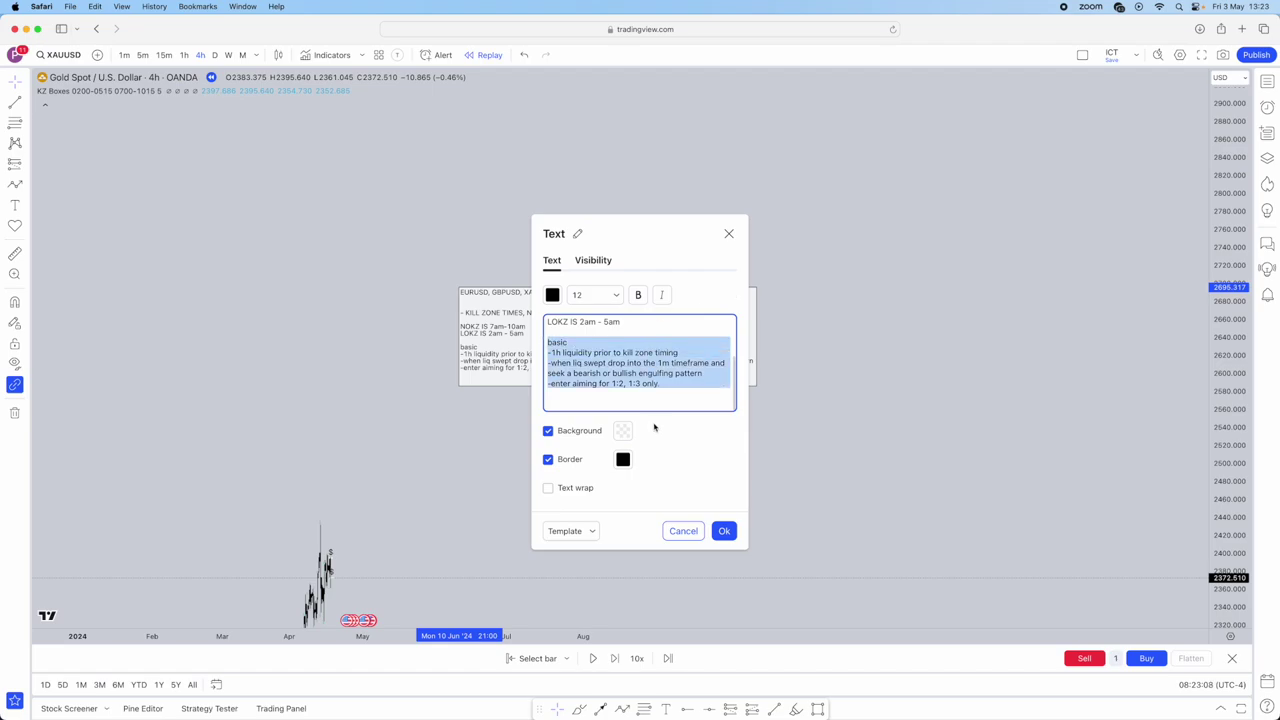
click(660, 401)
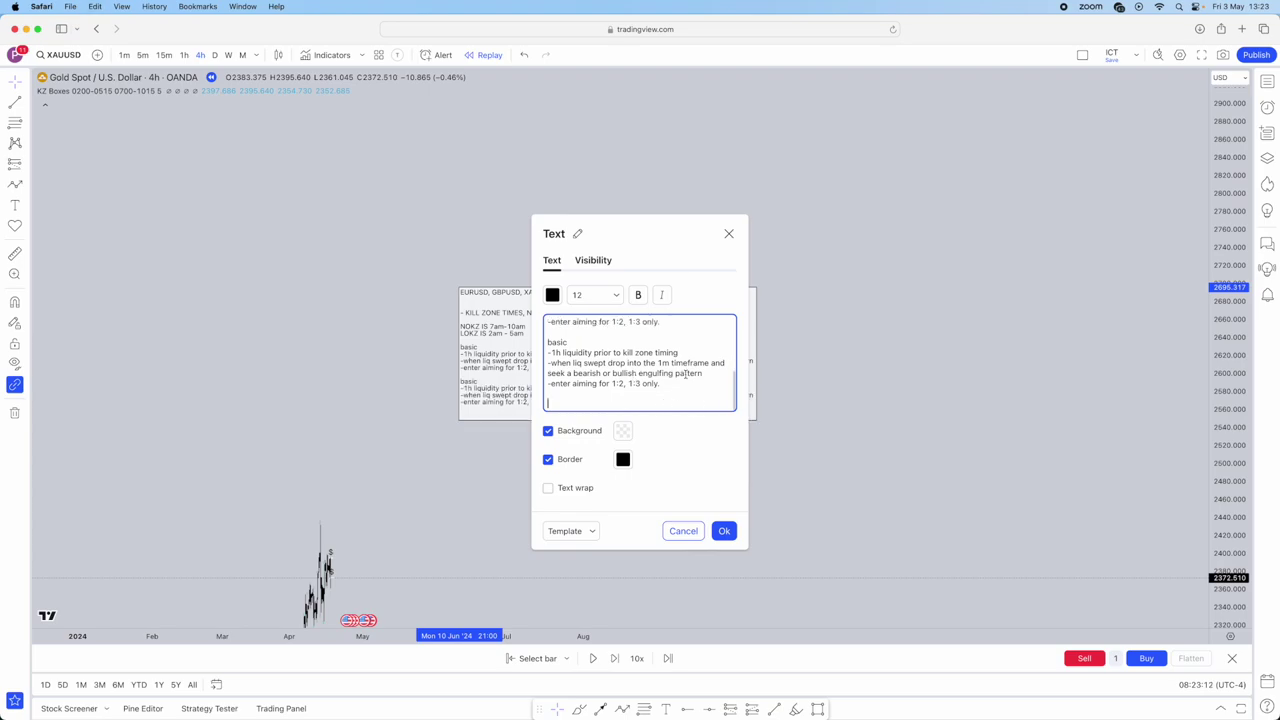
scroll(700, 377, up, 10)
scroll(689, 371, down, 10)
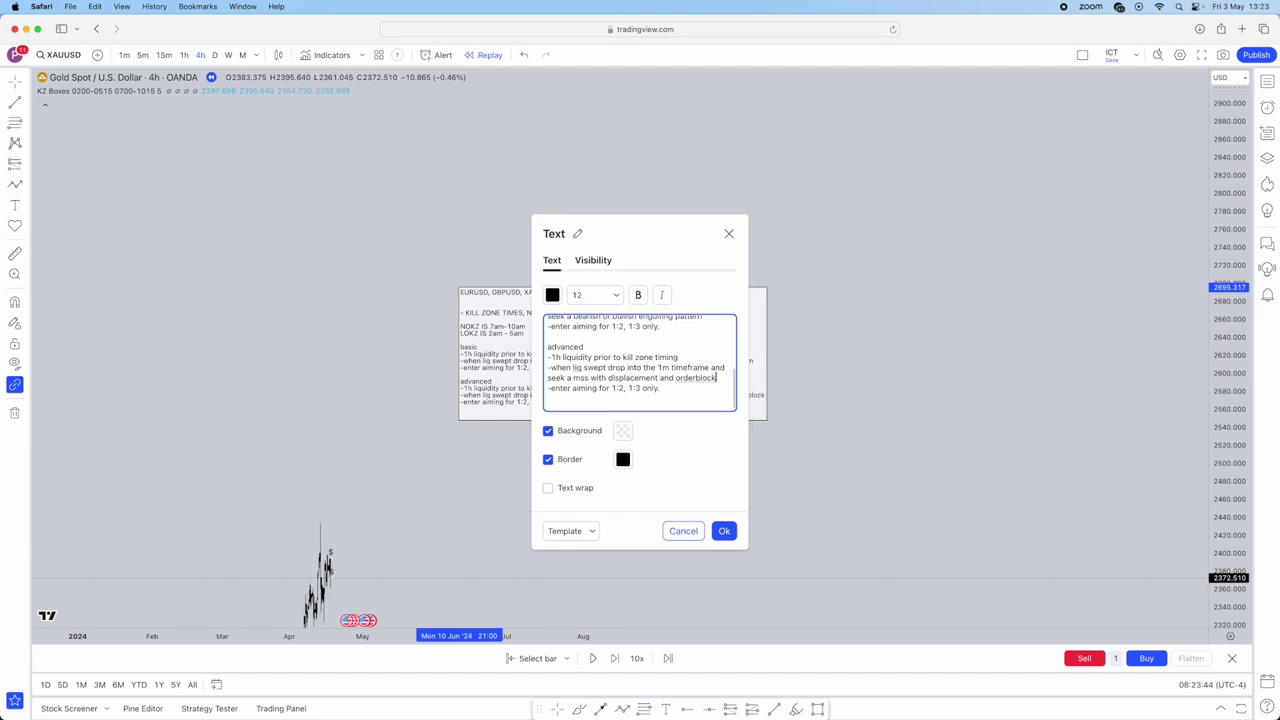
scroll(639, 362, down, 1)
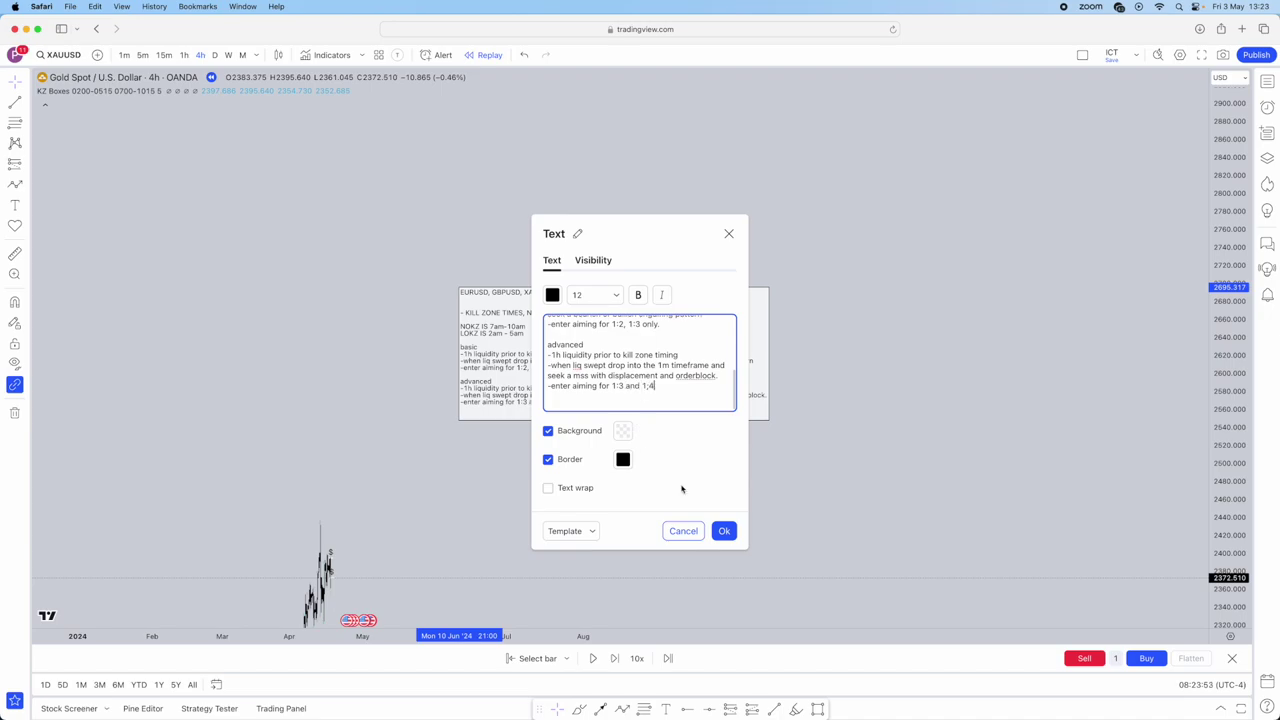
click(724, 531)
Move the strategy note to the empty area after the latest 4h candles, anchored at about 2459 on 13 May
drag(794, 503, 789, 197)
drag(741, 163, 697, 463)
drag(510, 258, 315, 196)
scroll(656, 181, up, 1)
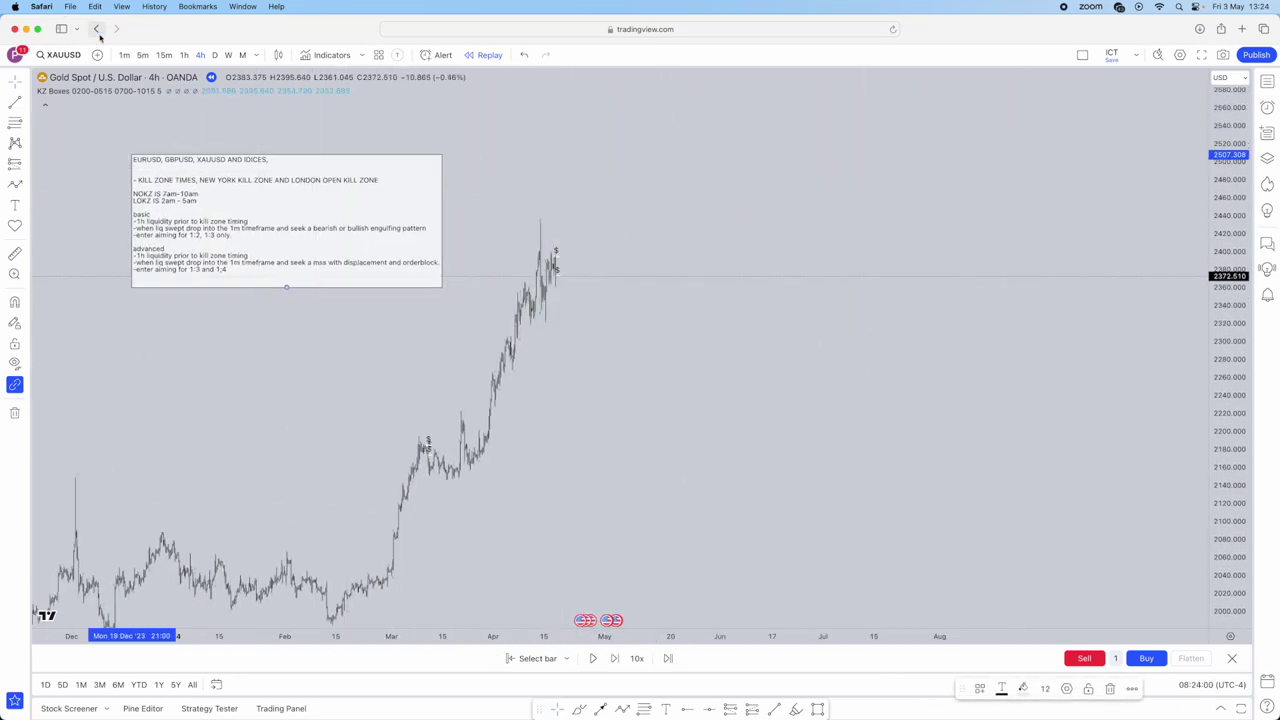
drag(191, 200, 707, 244)
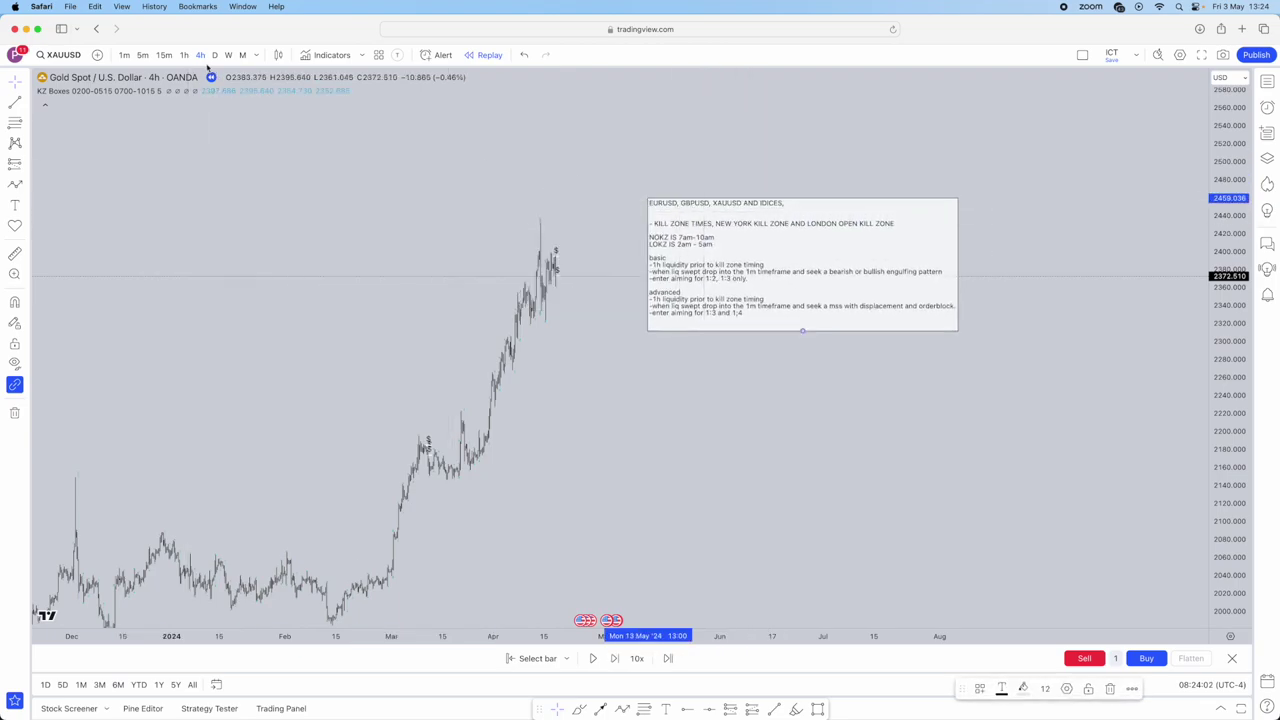
Switch the chart to 15m and reposition the strategy note beside the latest candles, at about 2463 on 17 April
click(164, 55)
scroll(600, 190, down, 5)
drag(830, 208, 243, 279)
drag(1055, 387, 340, 207)
scroll(322, 320, up, 3)
drag(326, 318, 964, 330)
drag(757, 248, 786, 352)
drag(1225, 543, 1225, 246)
drag(930, 250, 899, 480)
drag(677, 148, 691, 323)
drag(510, 267, 513, 130)
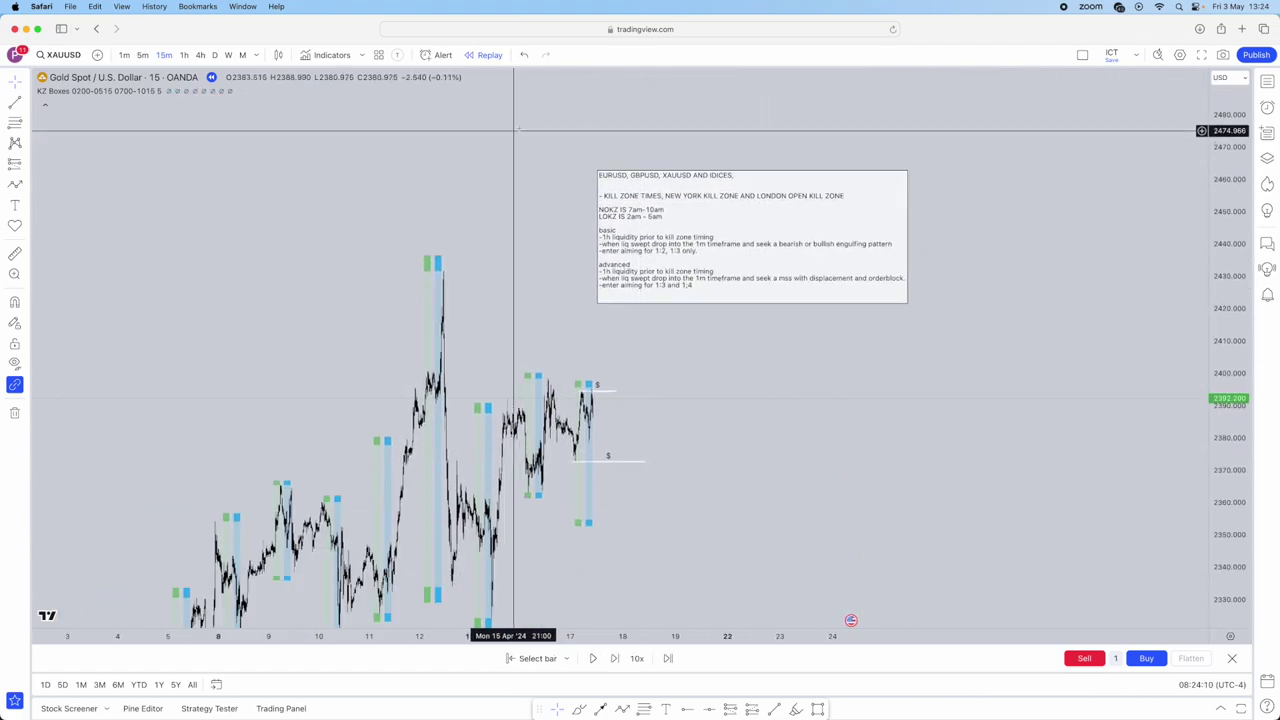
Examine the 17 April liquidity lines and kill zone boxes around the latest candles on the 1h chart
scroll(515, 150, up, 3)
drag(528, 238, 800, 250)
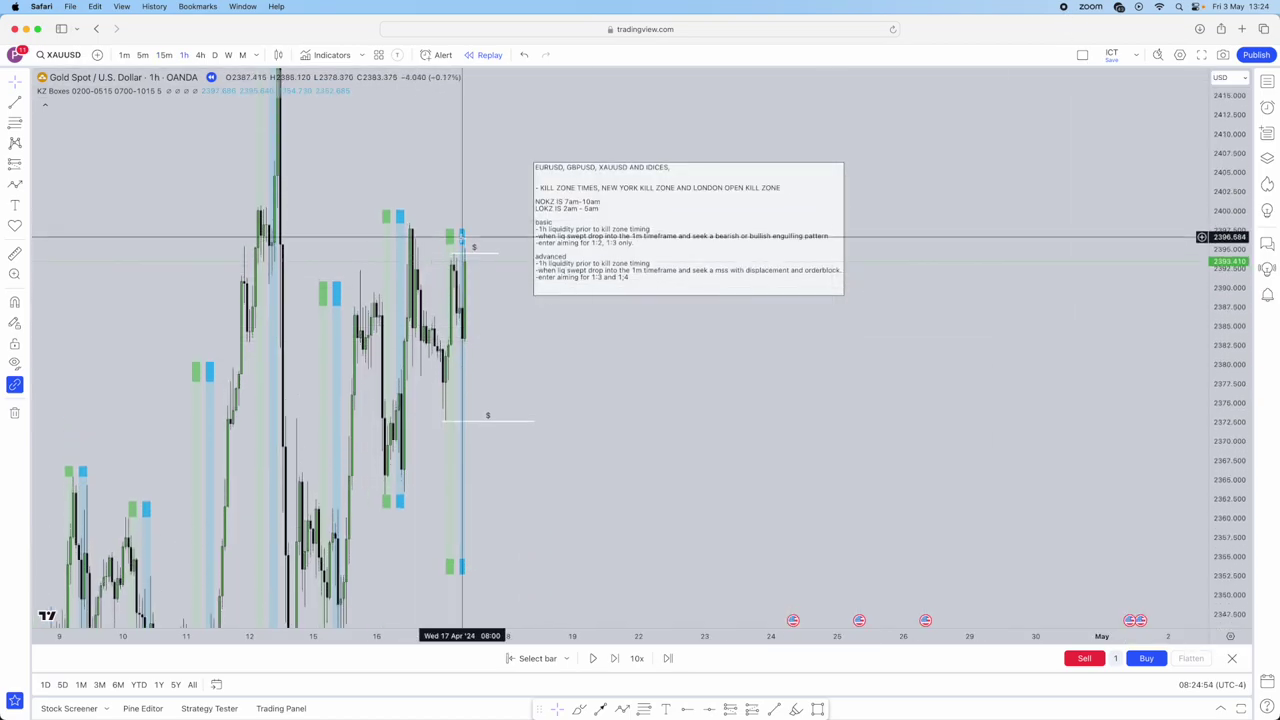
scroll(440, 295, up, 3)
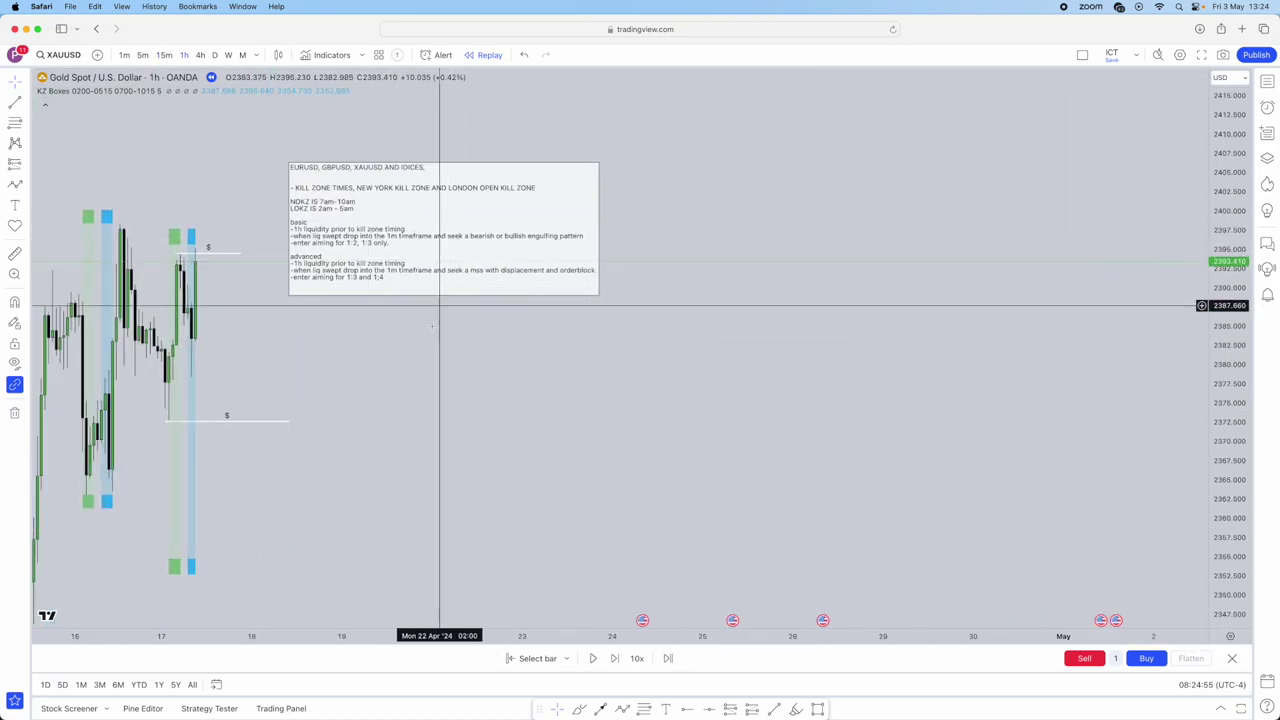
drag(387, 387, 539, 403)
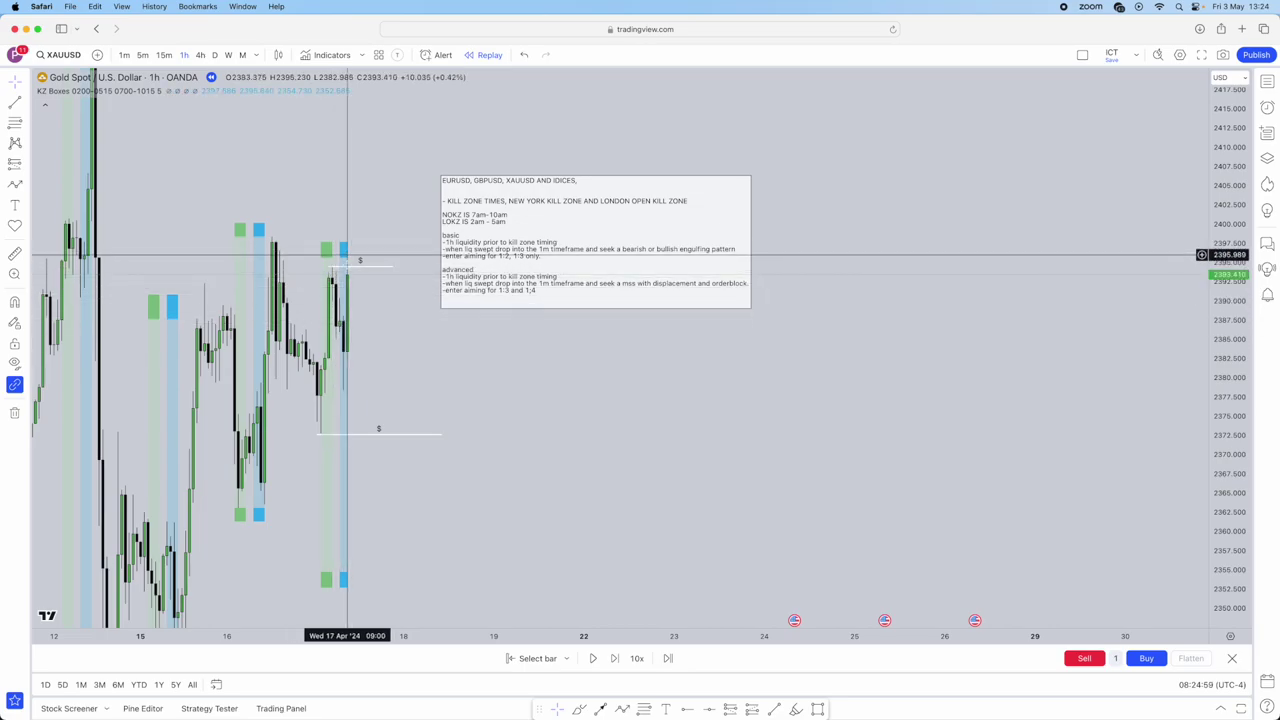
Switch the chart to 1m and place the strategy note beyond the New York kill zone, at about 2400 near 11:35
mouse_move(152, 88)
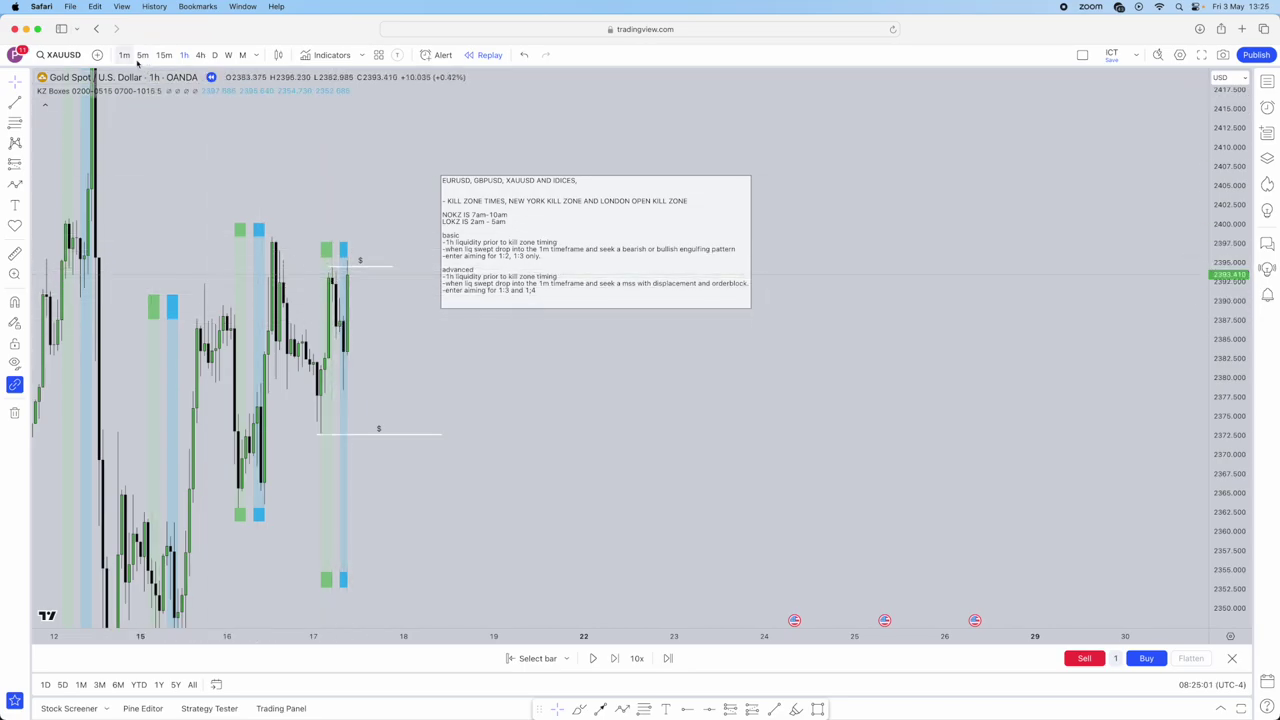
click(124, 55)
scroll(560, 257, down, 3)
drag(1024, 204, 495, 213)
drag(775, 220, 615, 258)
scroll(615, 259, left, 5)
mouse_move(107, 91)
click(143, 55)
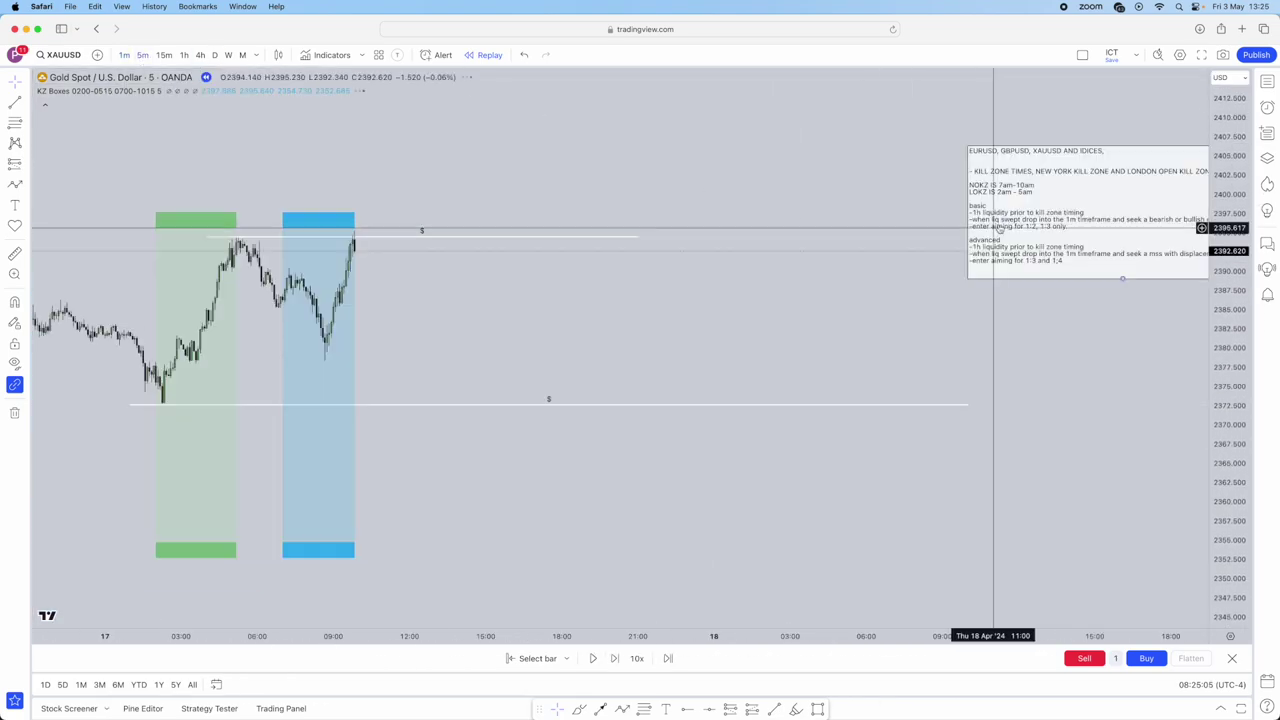
click(124, 55)
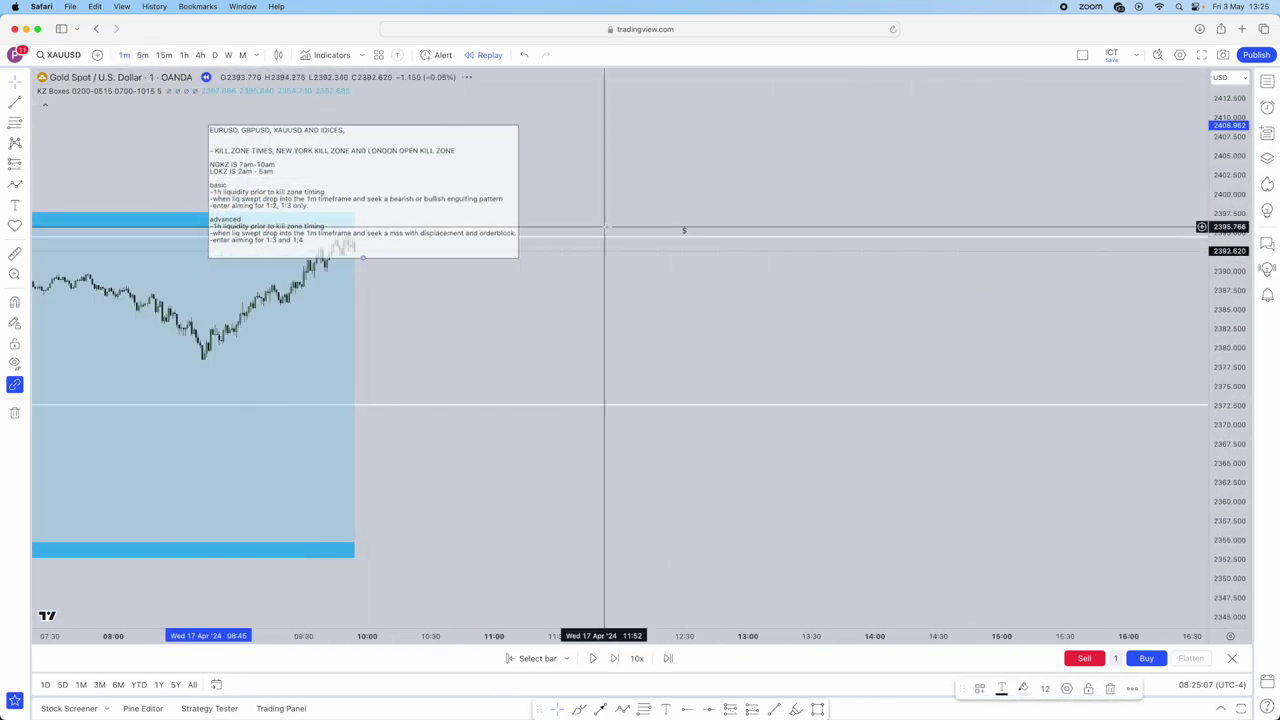
scroll(640, 260, left, 5)
scroll(800, 302, up, 2)
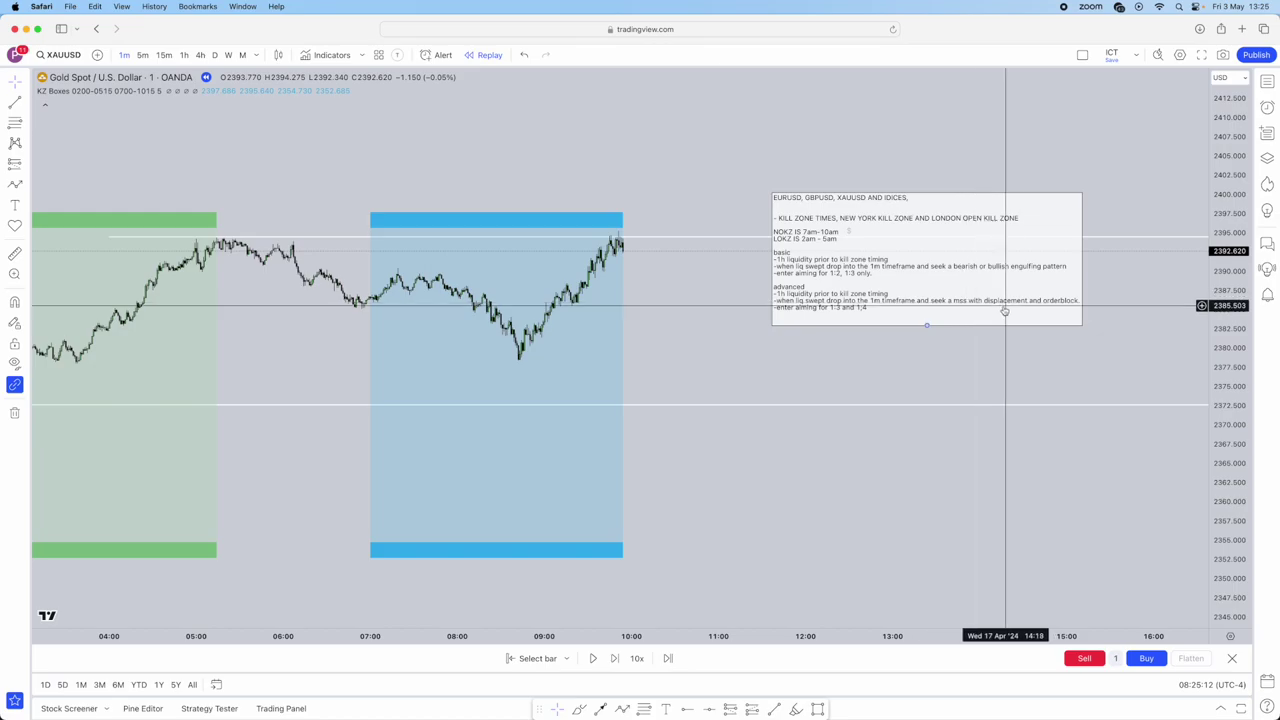
Draw a horizontal trend line at the recent swing low, about 2391.84, from 09:47 to about 10:30
drag(1223, 432, 1223, 165)
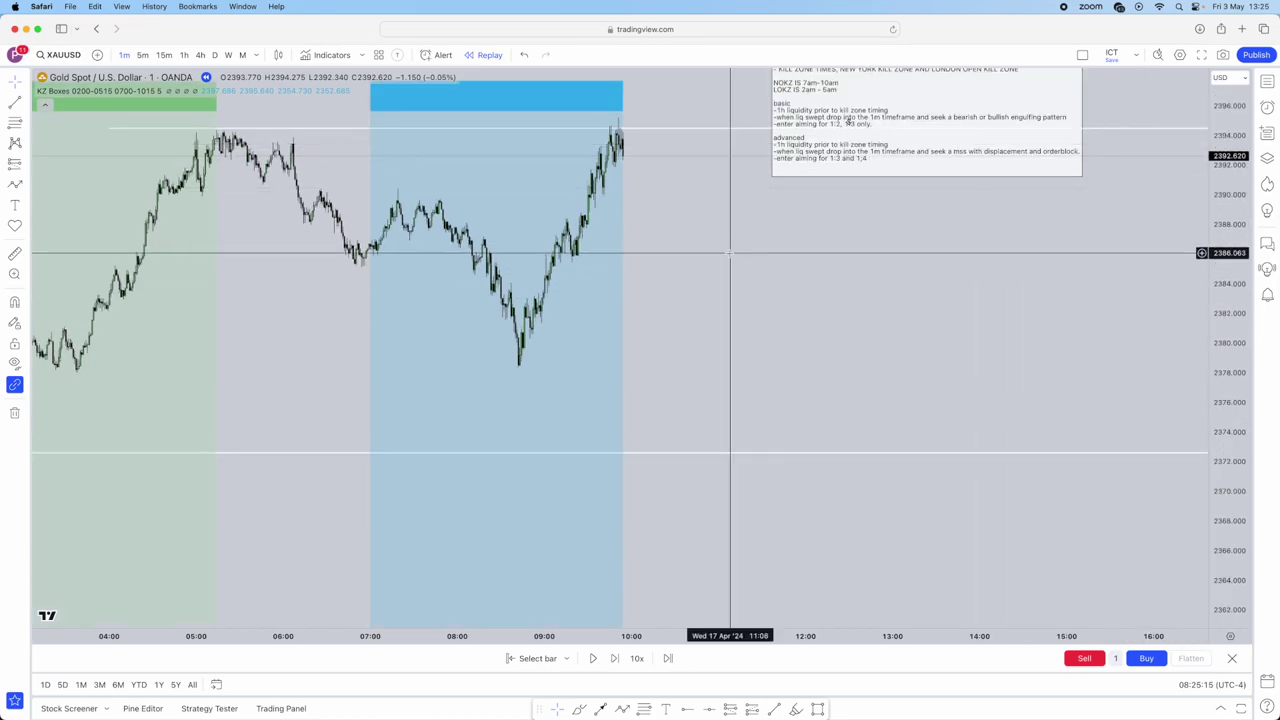
scroll(729, 251, up, 3)
drag(617, 258, 711, 314)
drag(567, 318, 593, 336)
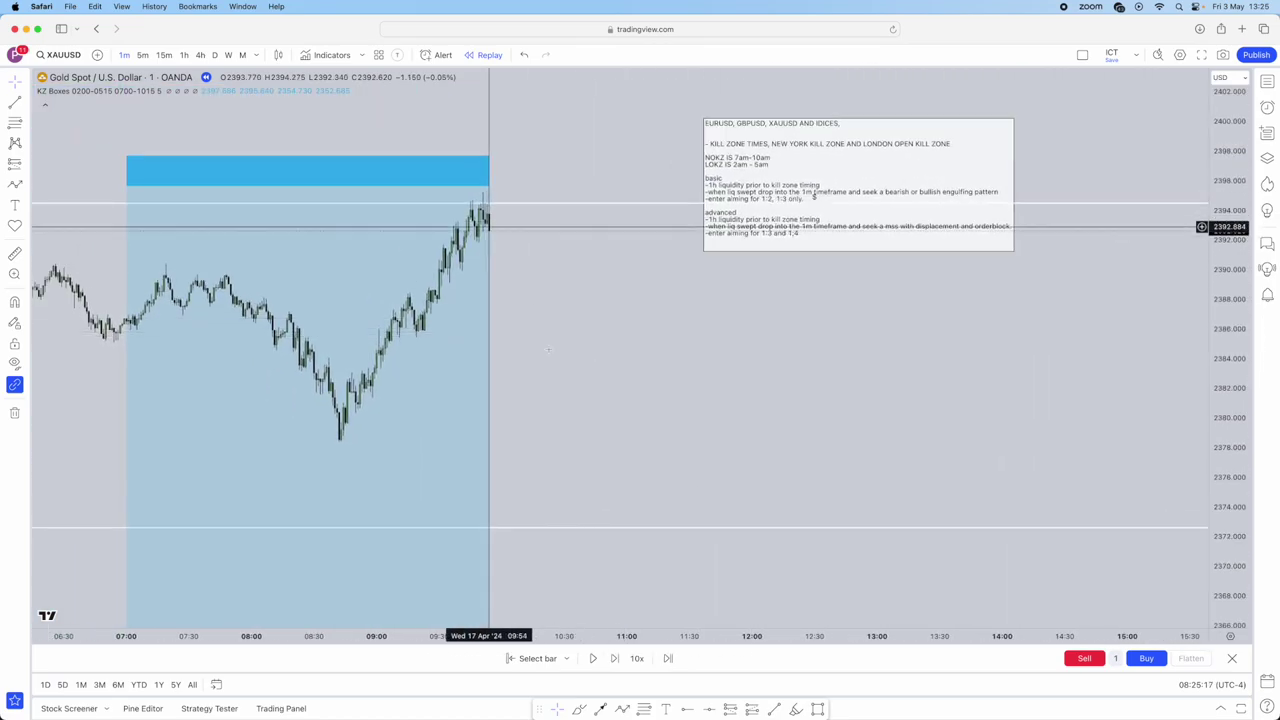
click(474, 242)
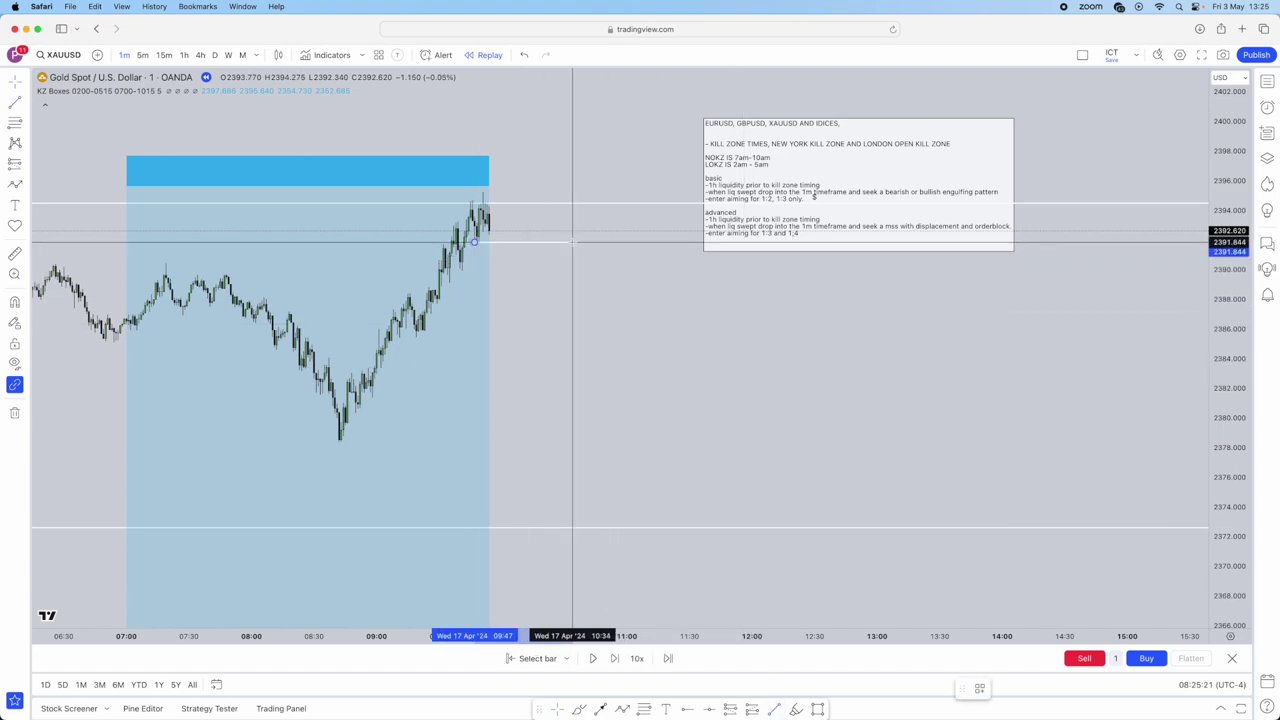
click(562, 243)
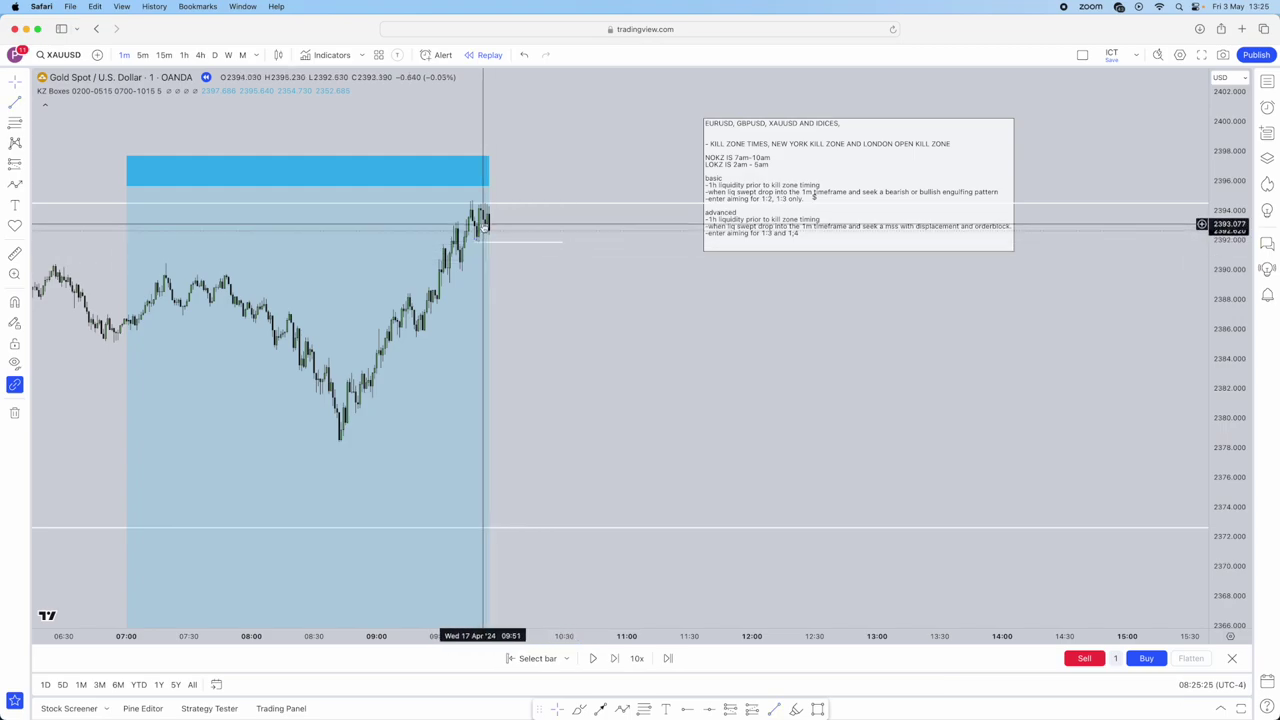
Sketch a large example candle from about 2388 to 2378 and a smaller one from about 2386.80 to 2383.25 with a lower wick
click(816, 709)
click(495, 298)
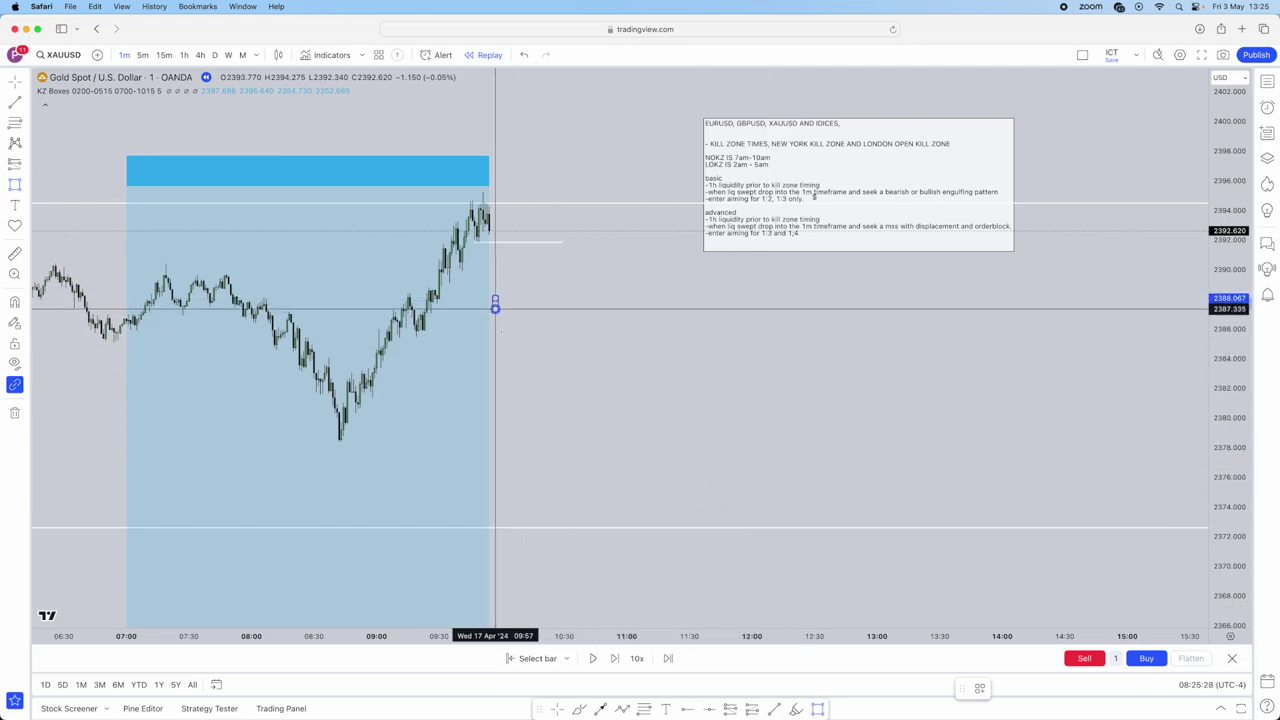
click(524, 449)
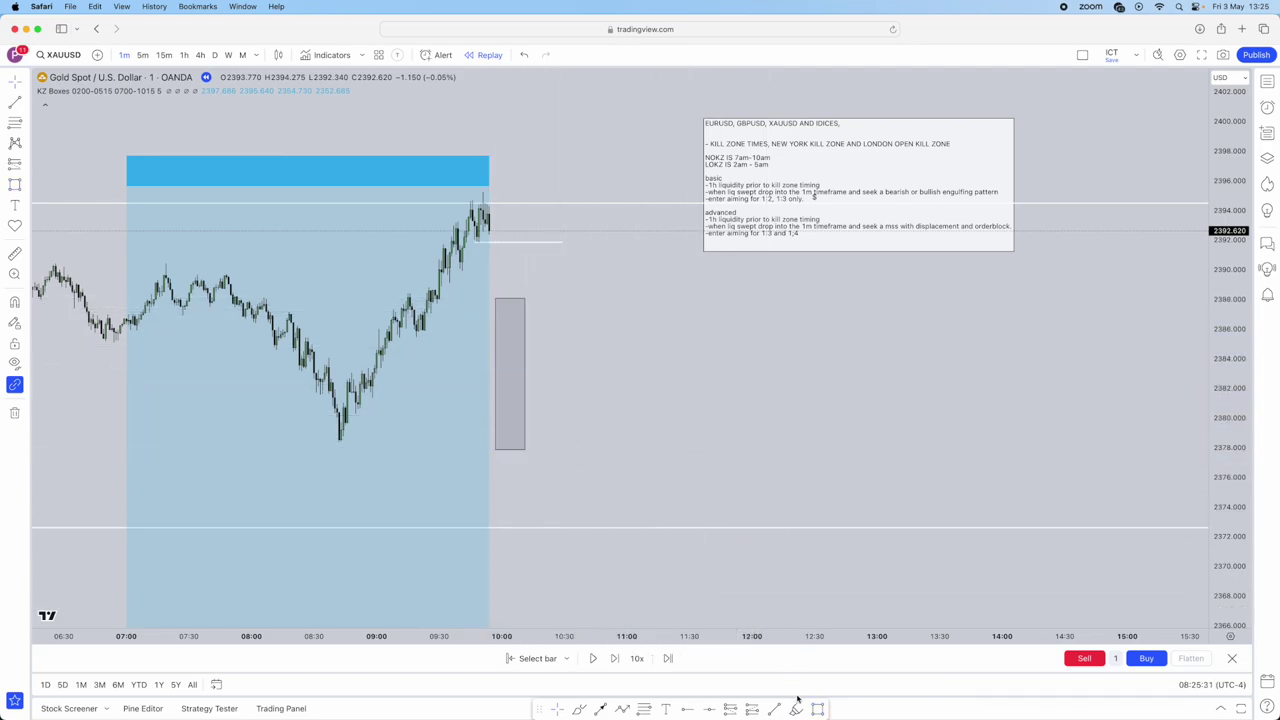
click(576, 317)
click(600, 369)
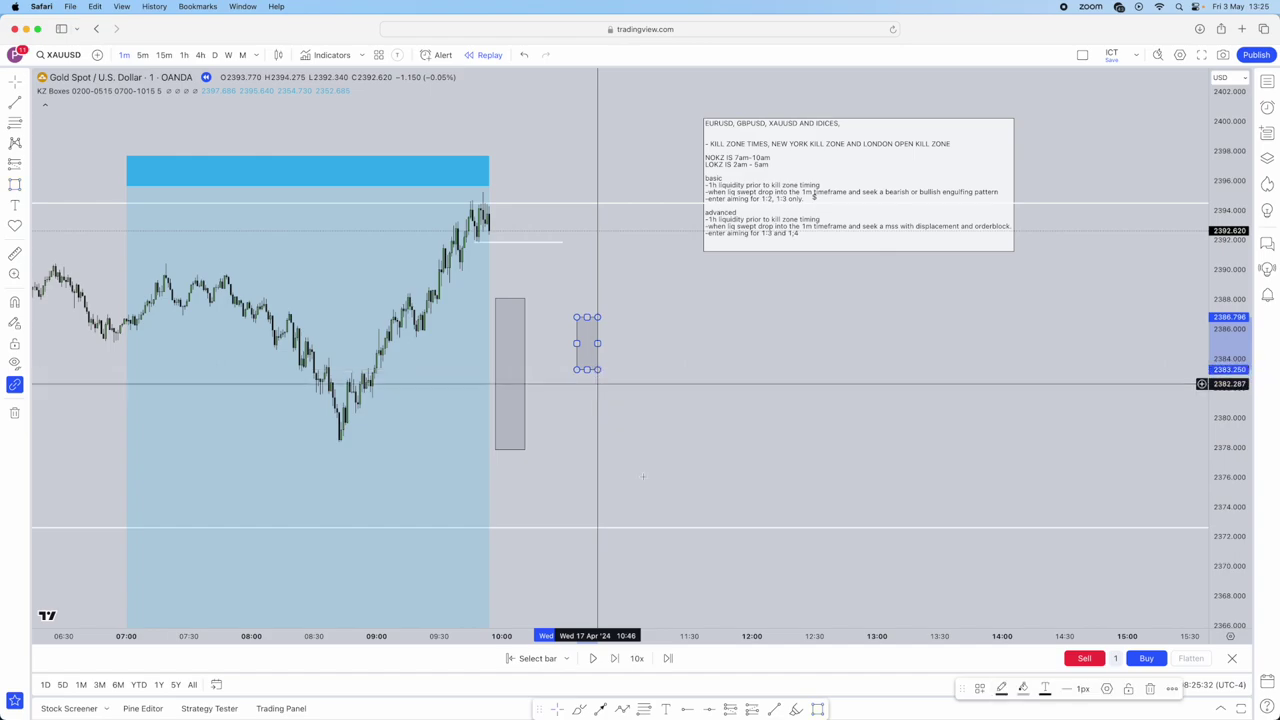
click(758, 710)
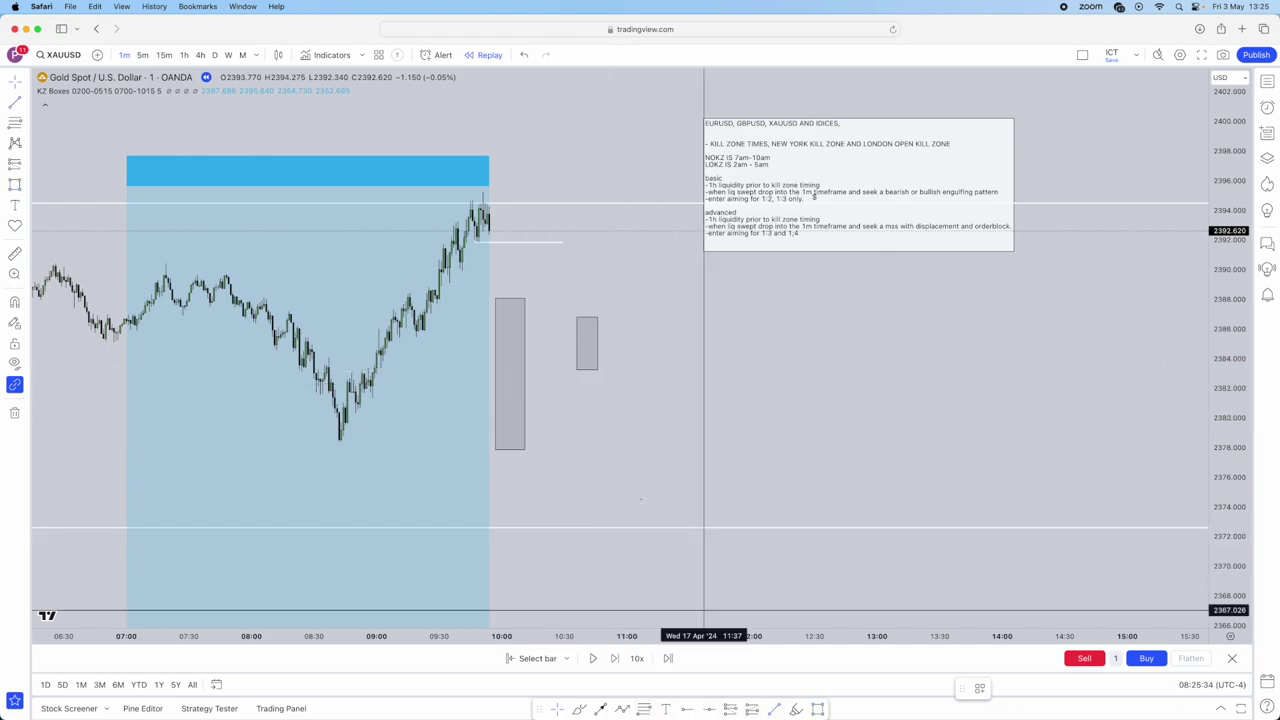
click(587, 369)
click(587, 425)
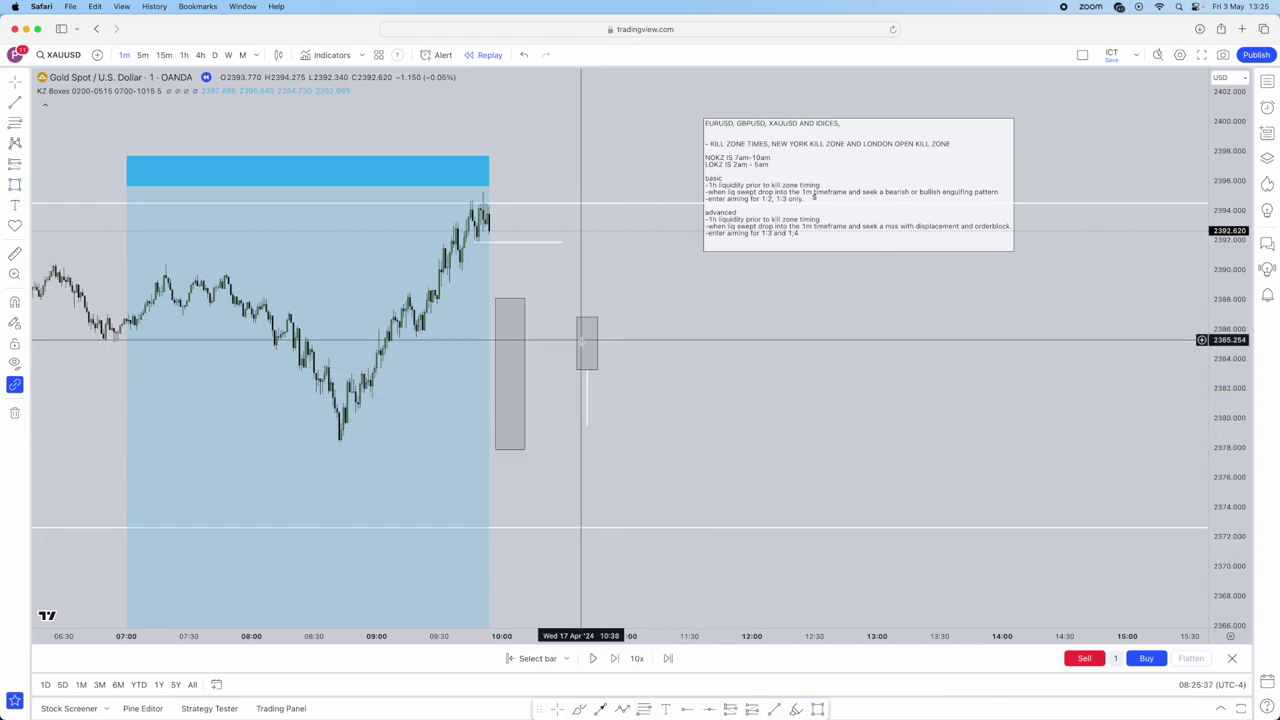
Delete the example candle rectangles and the wick line
click(521, 330)
key(Delete)
click(585, 334)
key(Delete)
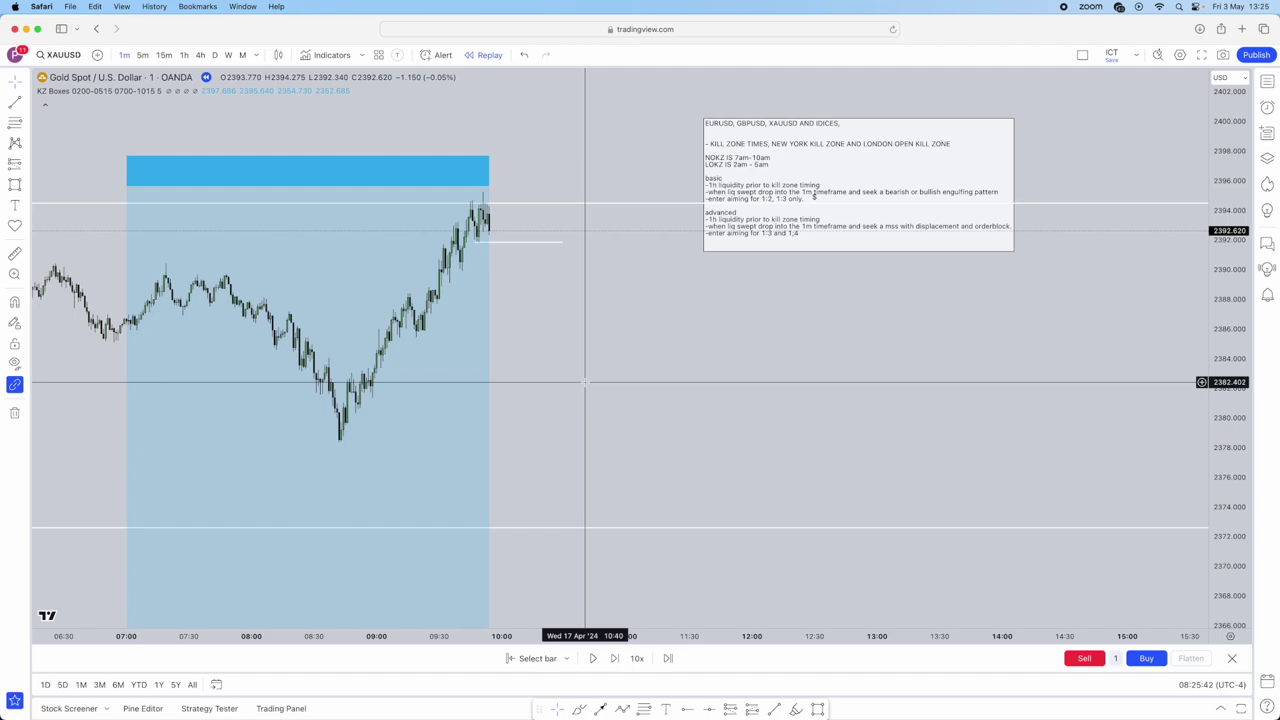
Step the 1m replay forward until price breaks below the swing low line
drag(585, 382, 628, 408)
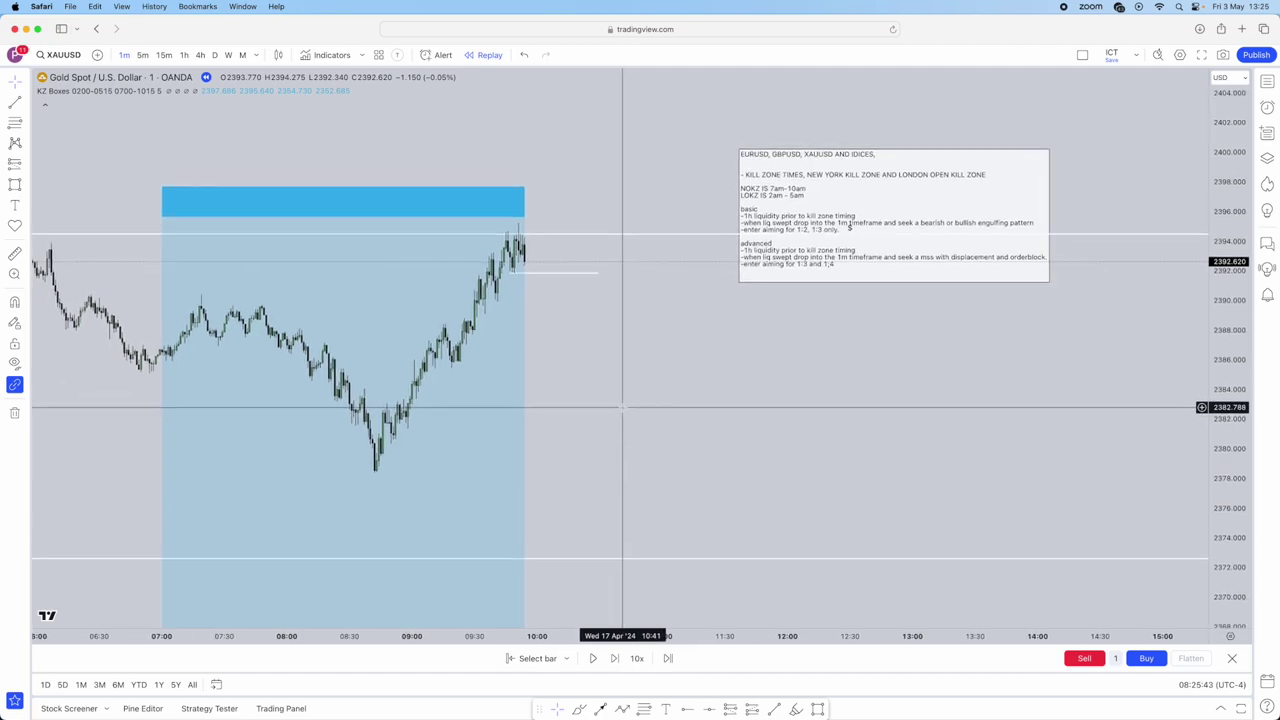
click(608, 660)
click(614, 658)
drag(604, 440, 640, 511)
scroll(475, 365, up, 2)
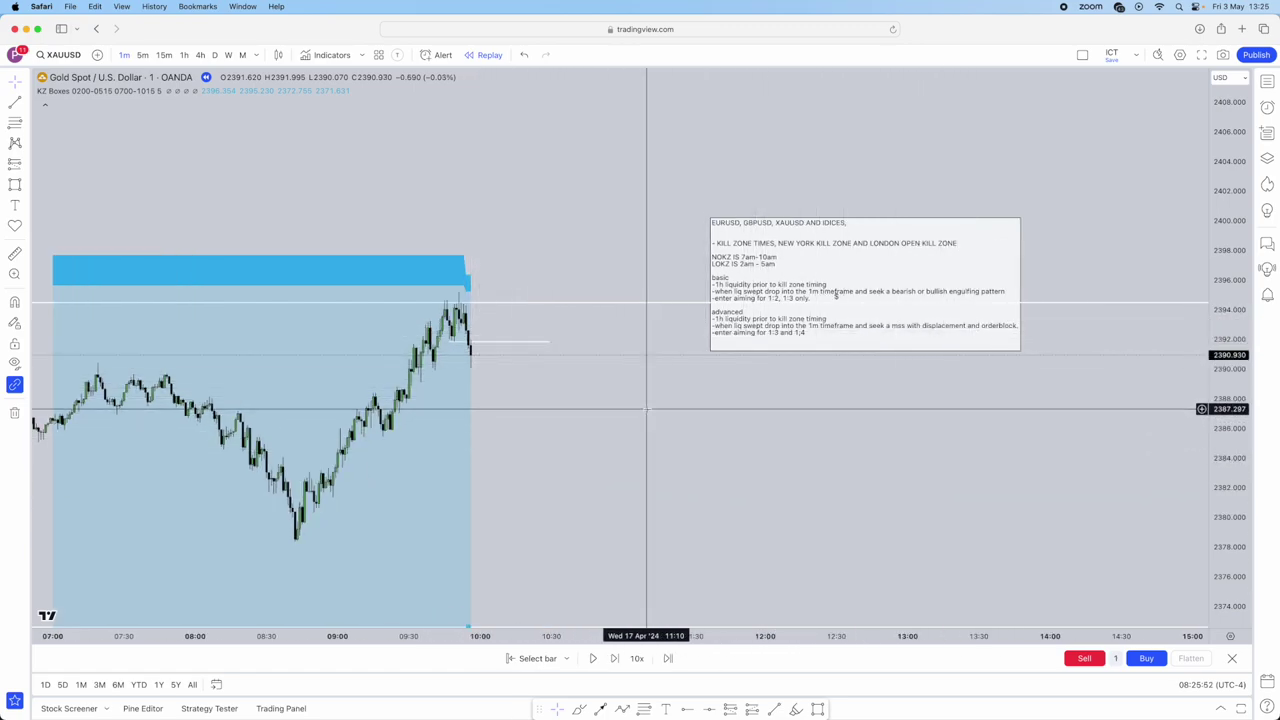
Mark the order block before the drop with a rectangle from about 2394.4 to 2393.0, extended to about 10:53
drag(650, 408, 687, 383)
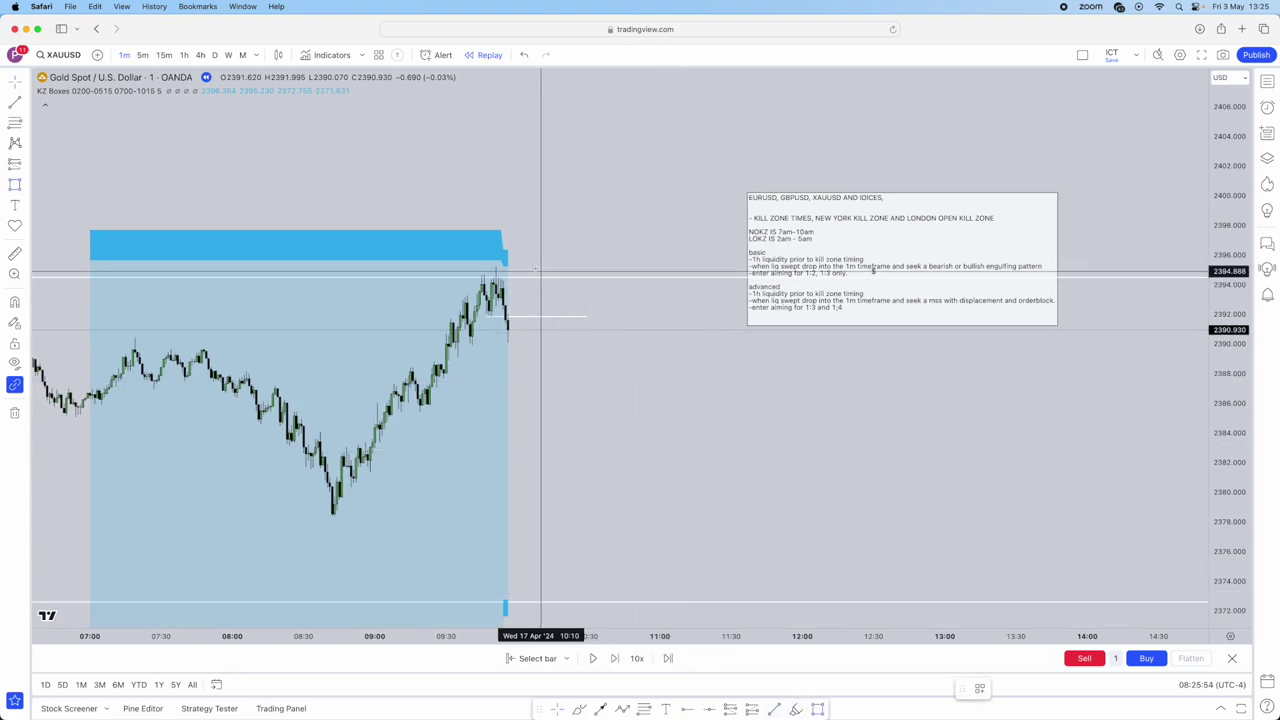
drag(500, 280, 643, 299)
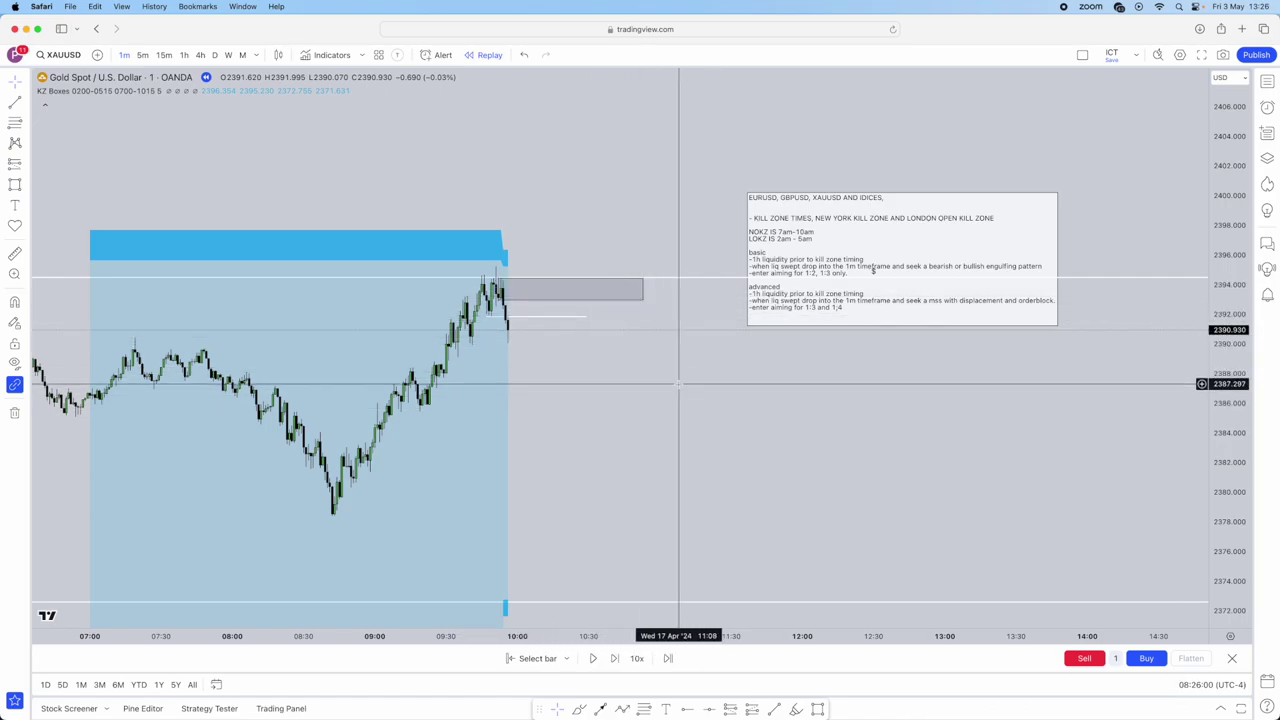
drag(595, 344, 602, 326)
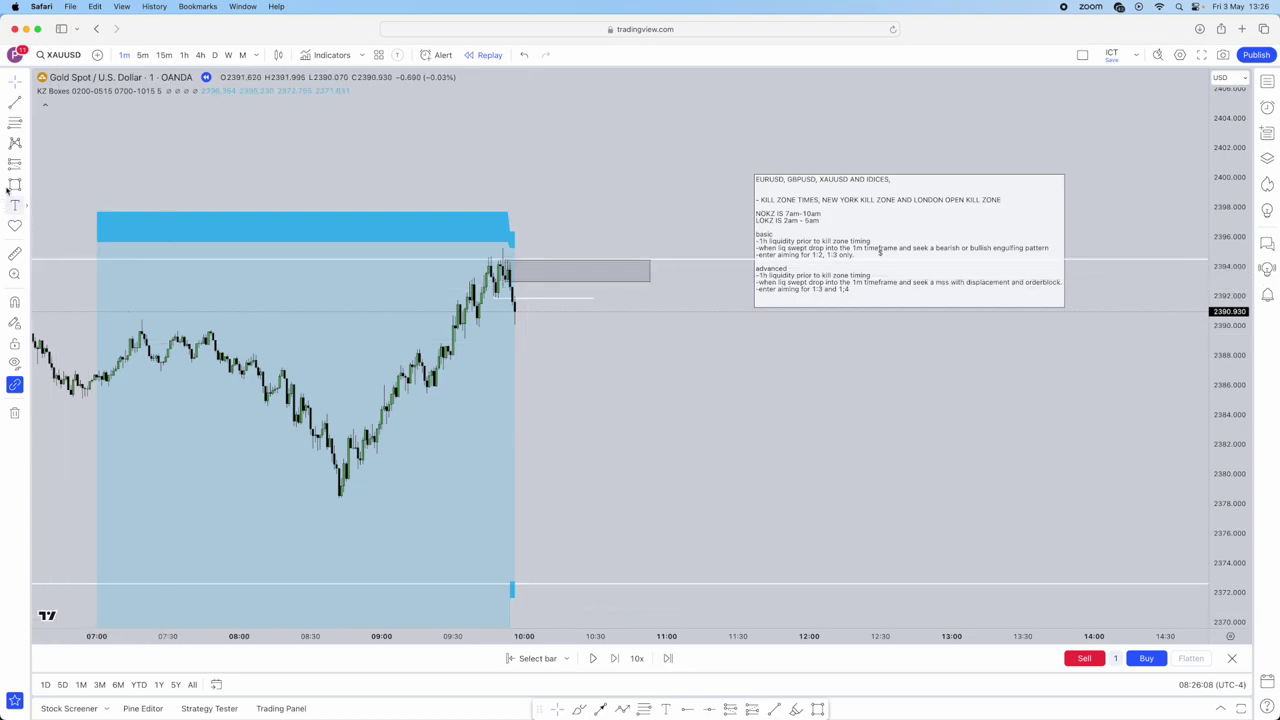
Advance the replay to 09:58 and place a short position at the order block, entry about 2392.81, stop 2395.66, target 2381.94
click(616, 660)
click(616, 660)
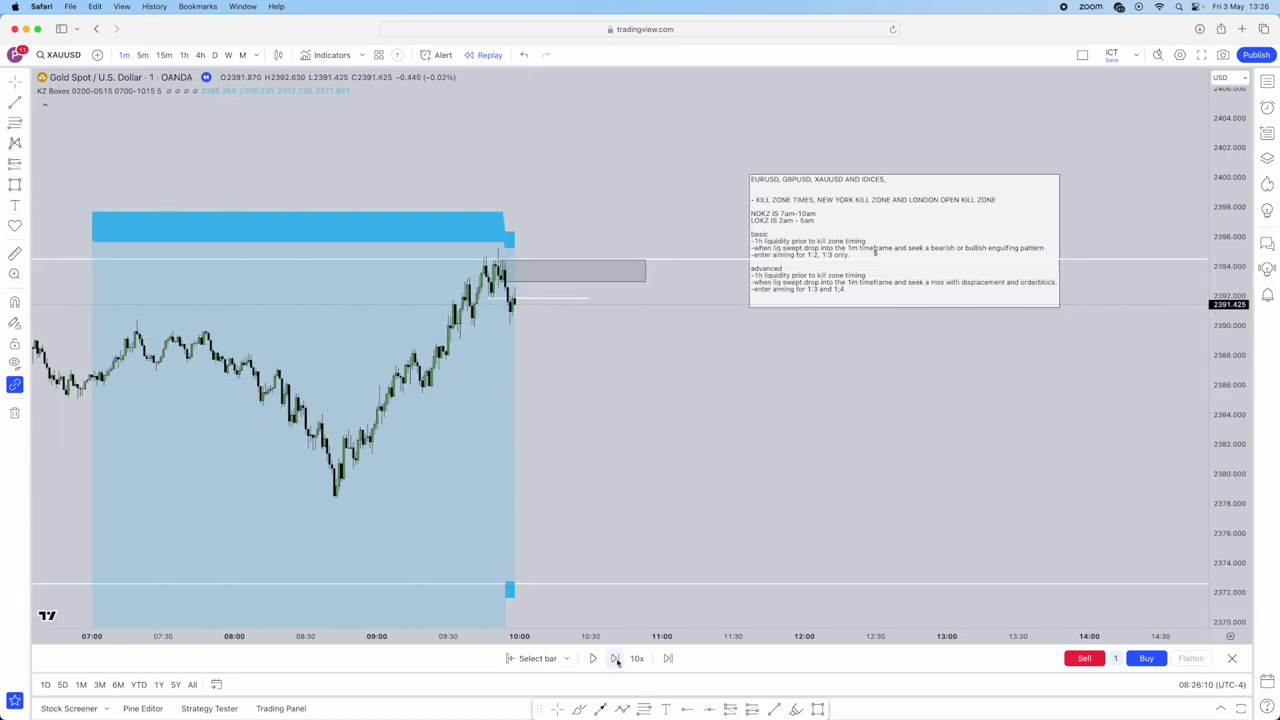
click(26, 163)
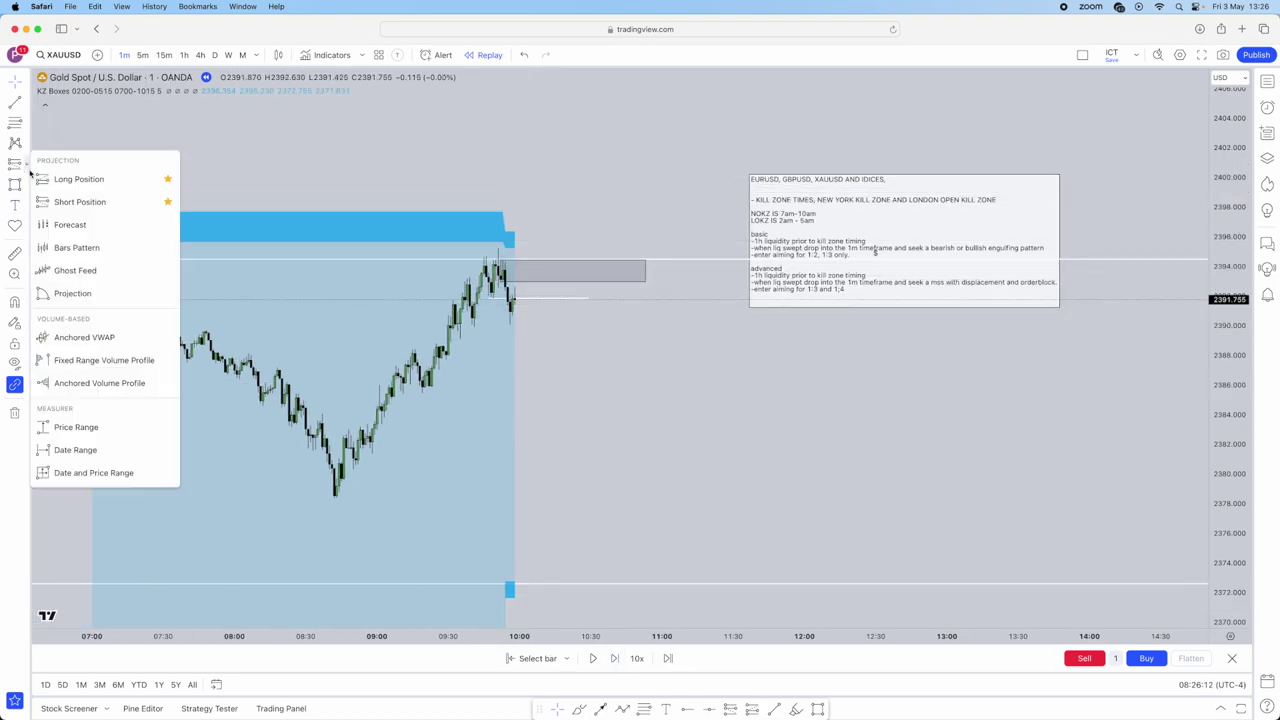
click(60, 202)
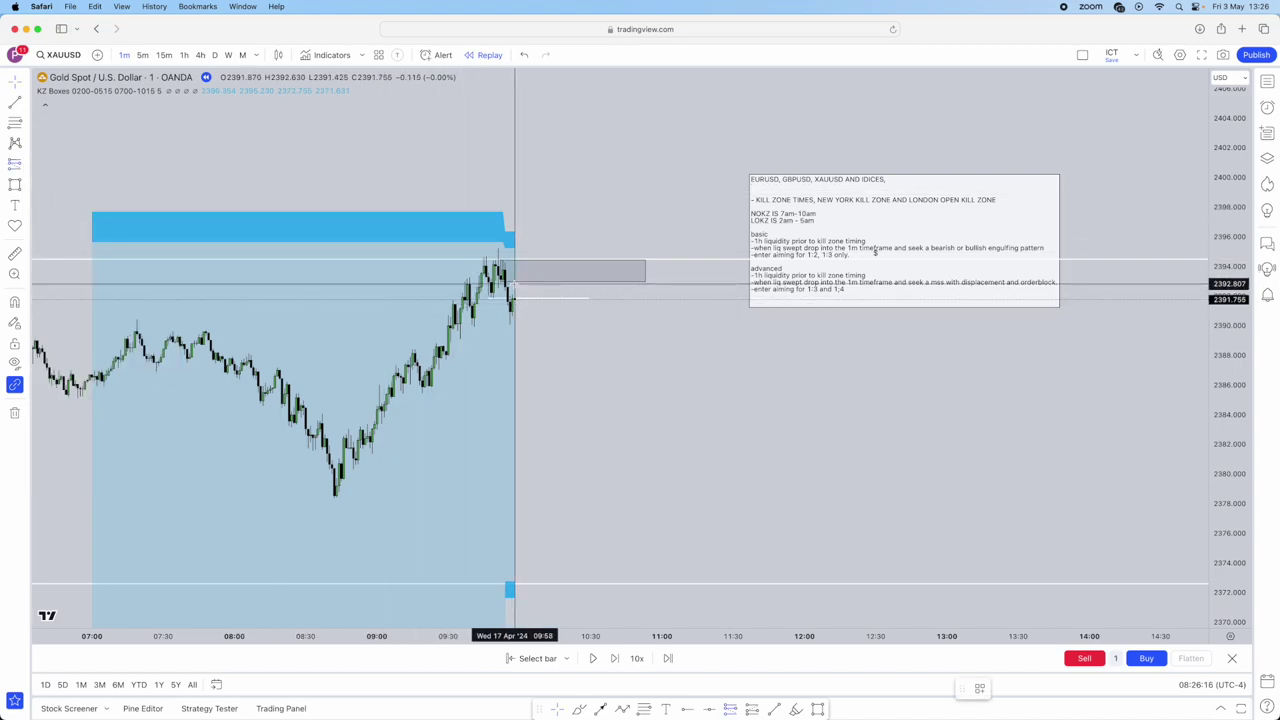
click(514, 285)
mouse_move(514, 228)
mouse_down()
mouse_move(514, 243)
mouse_move(514, 232)
mouse_up()
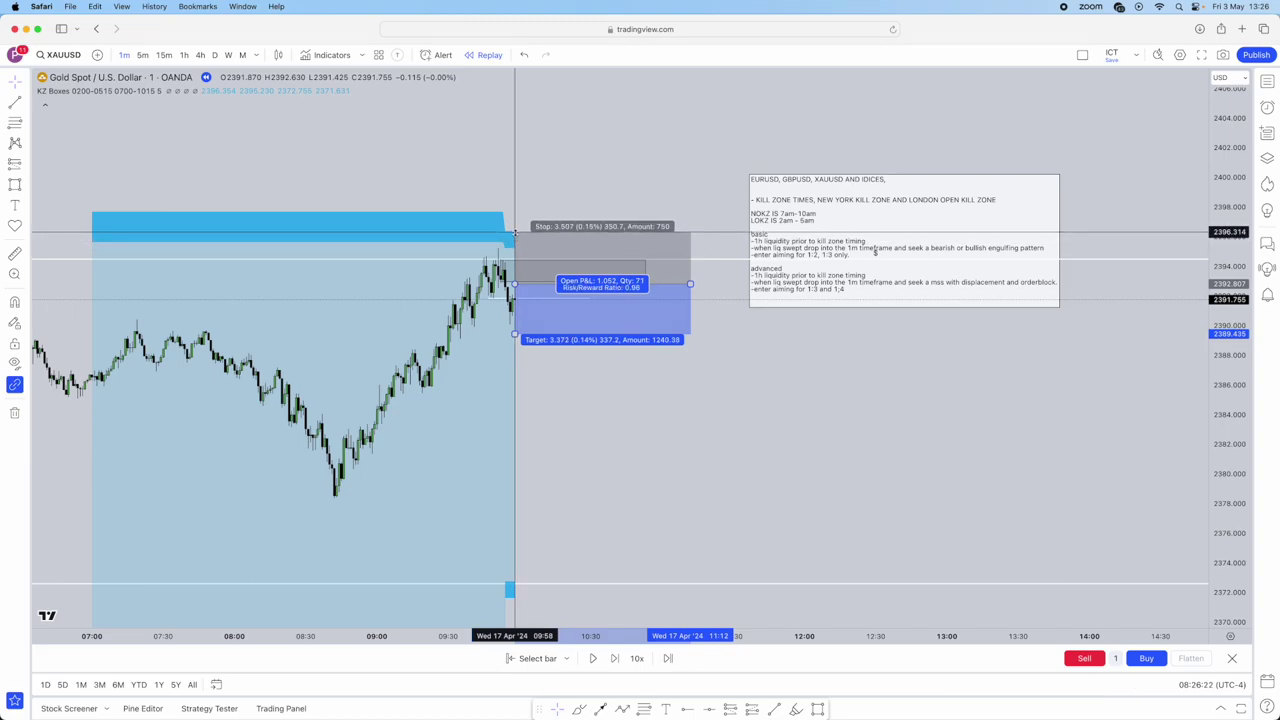
drag(514, 232, 514, 234)
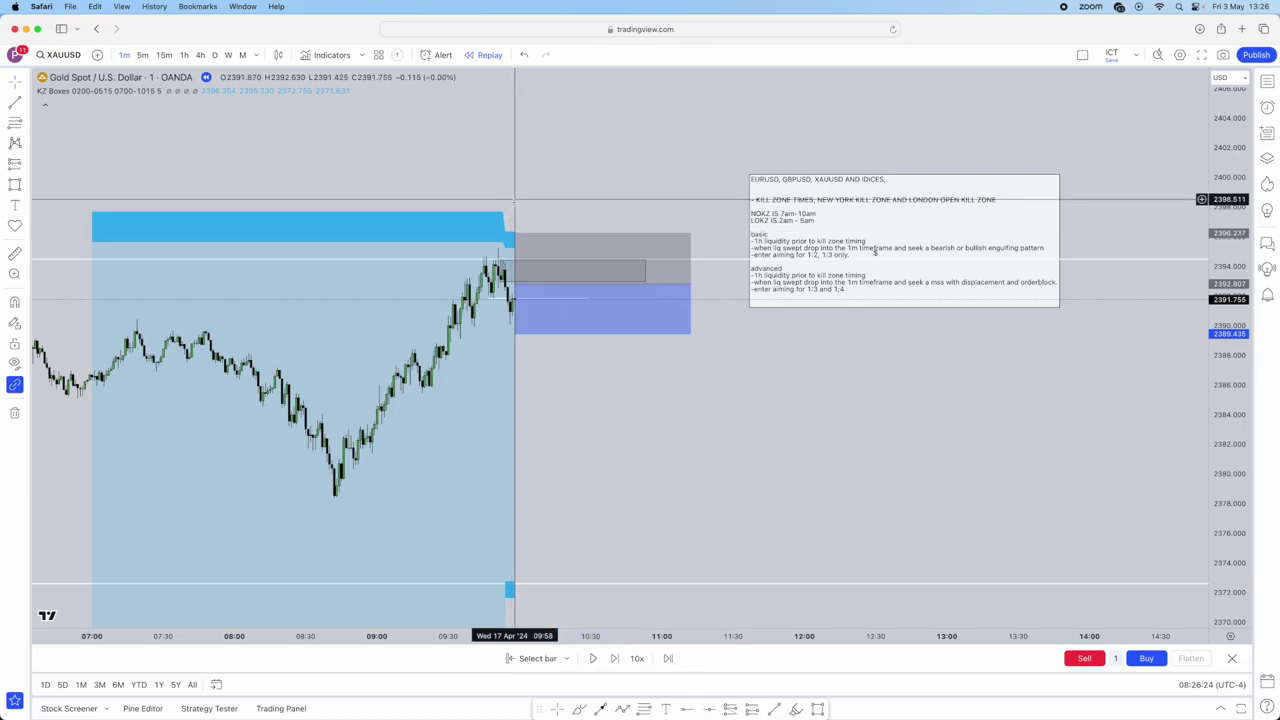
drag(514, 337, 514, 446)
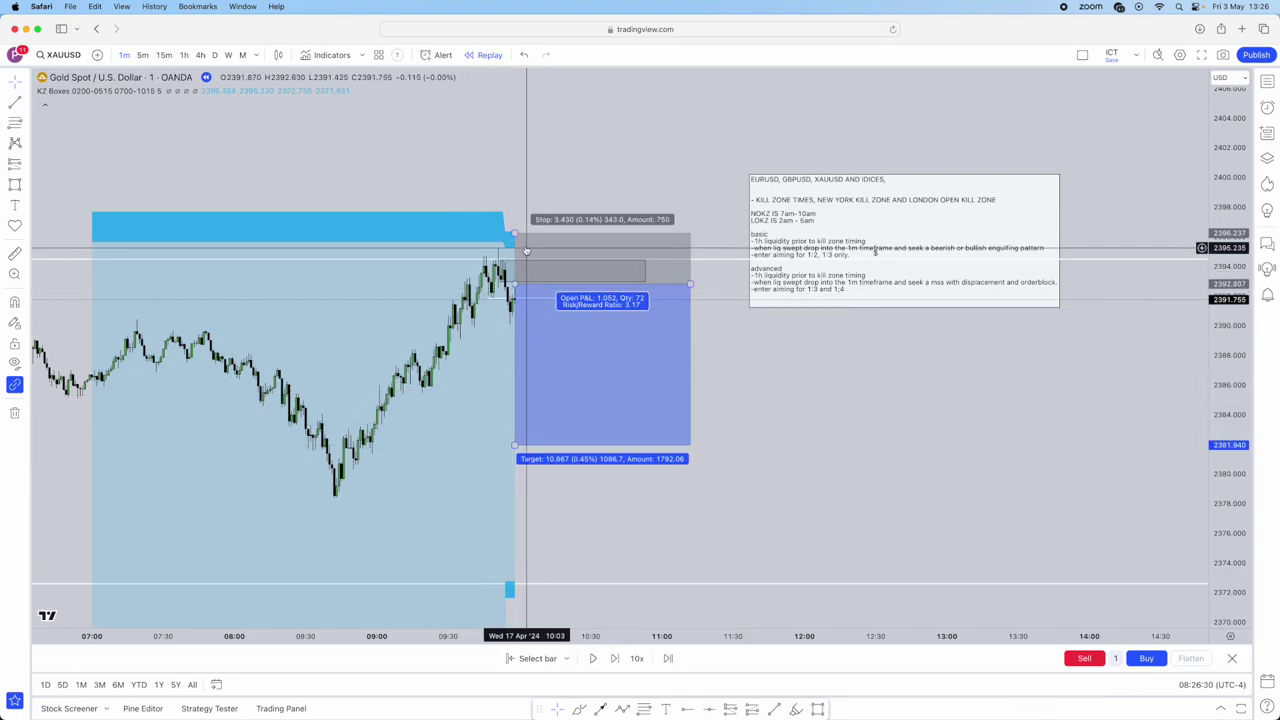
drag(514, 232, 512, 243)
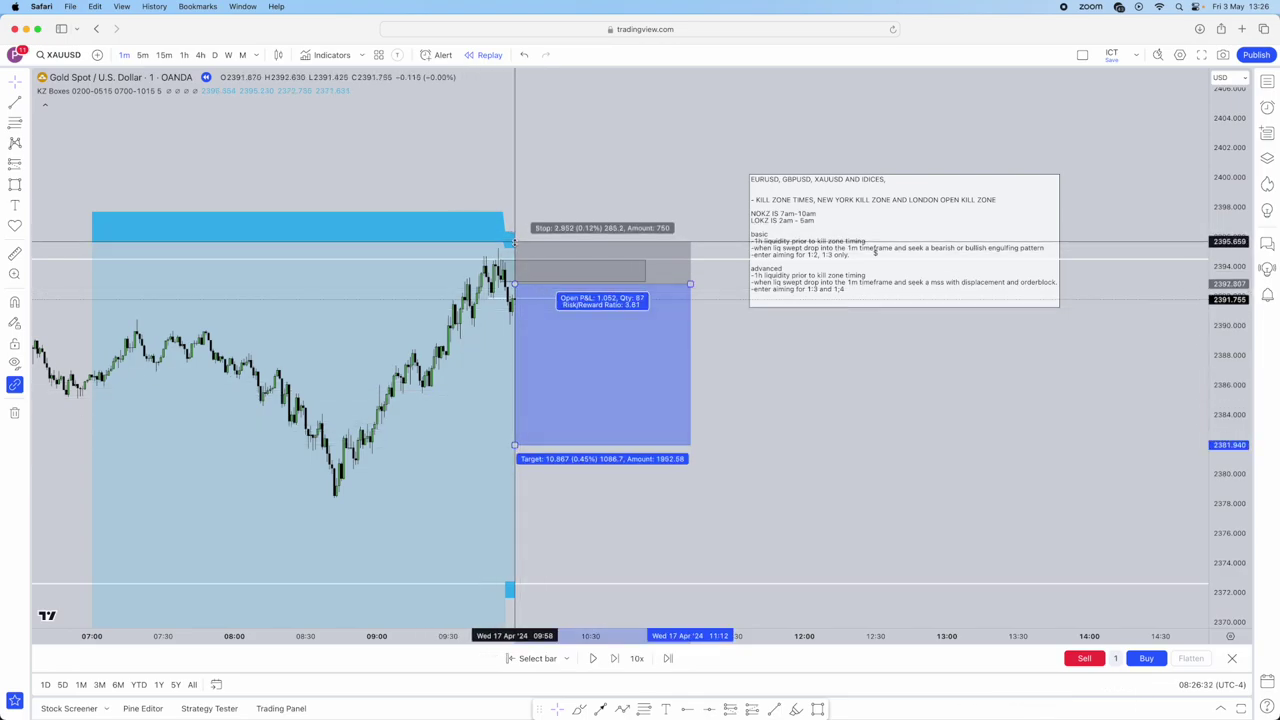
click(531, 197)
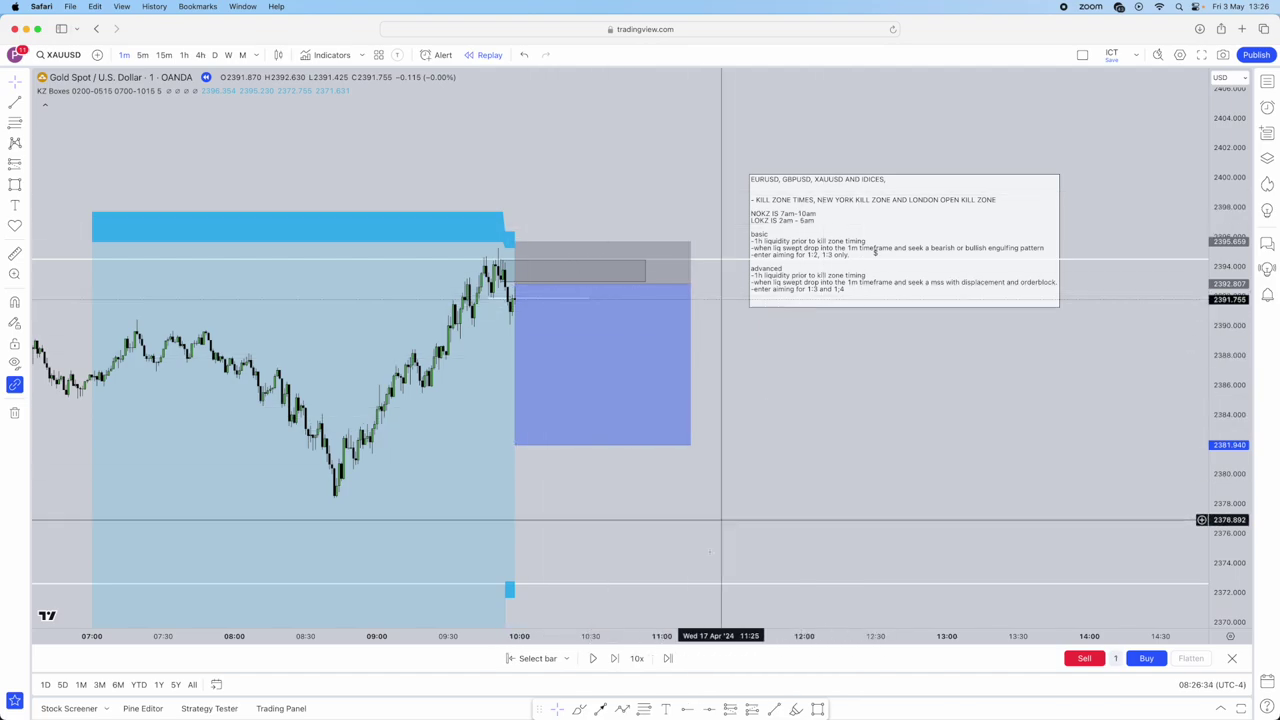
Run the replay to about 10:22 and lower the short position's target to about 2381.3
click(610, 661)
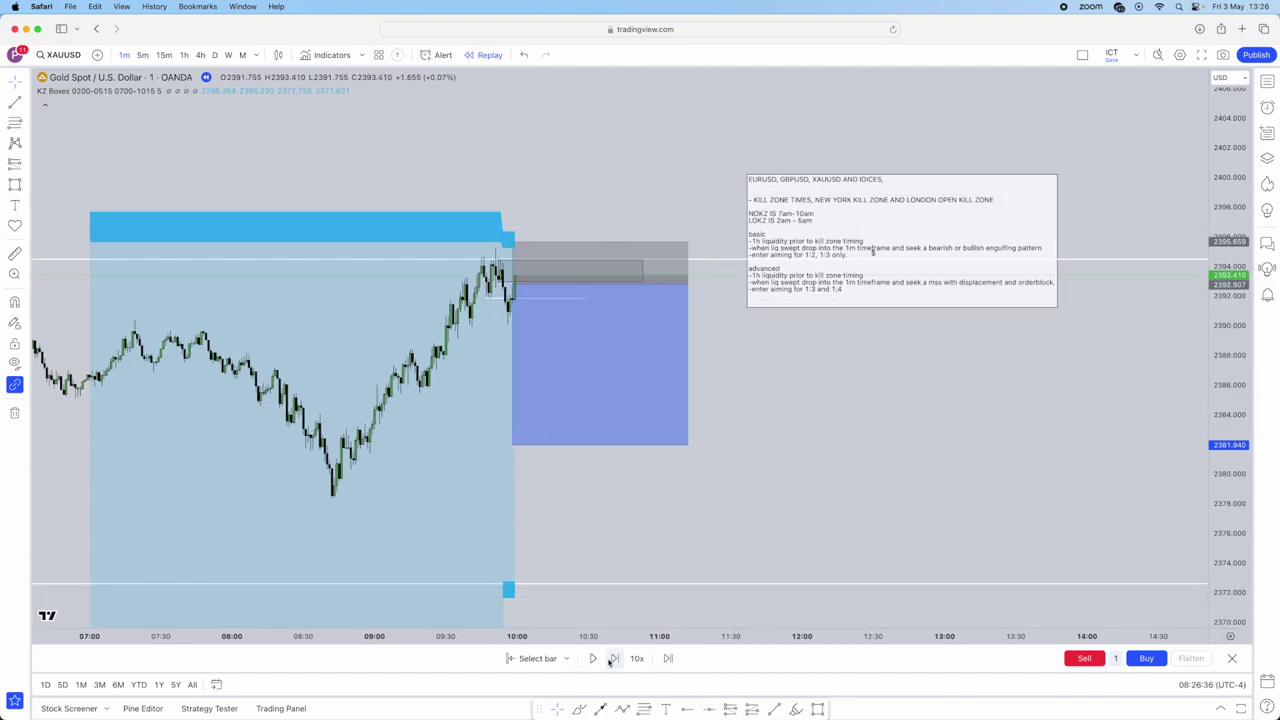
click(593, 659)
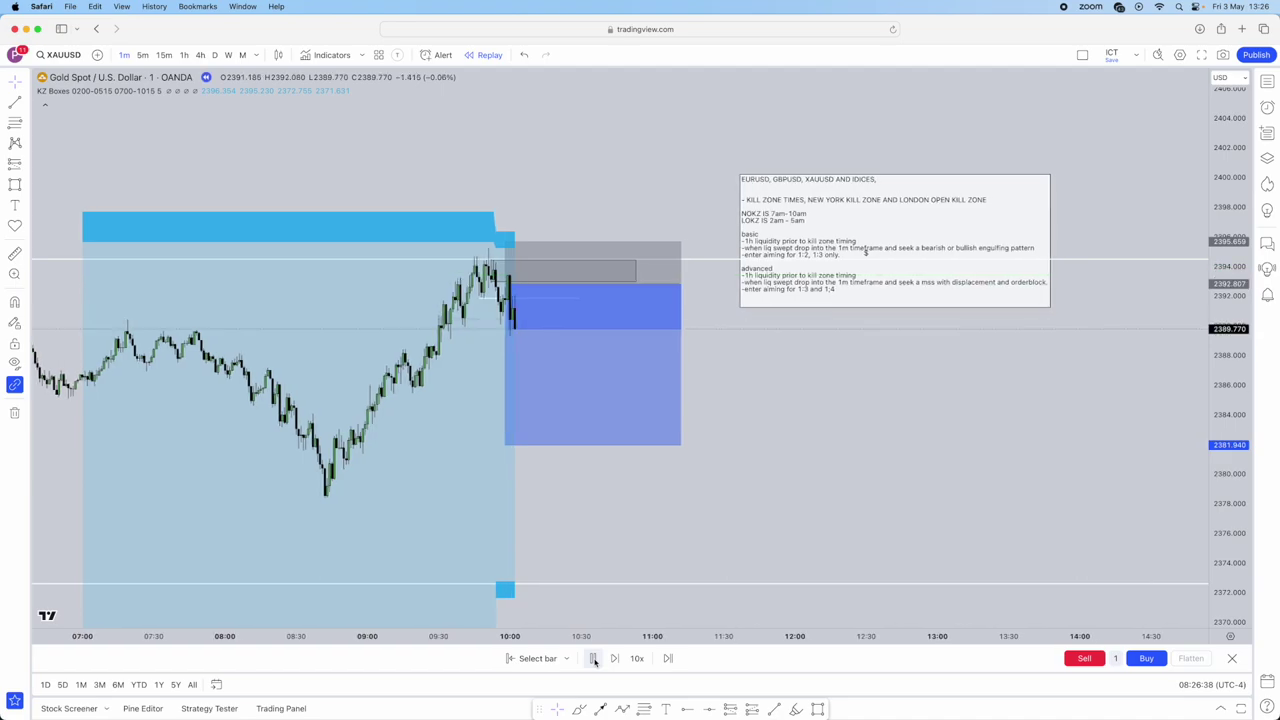
click(593, 659)
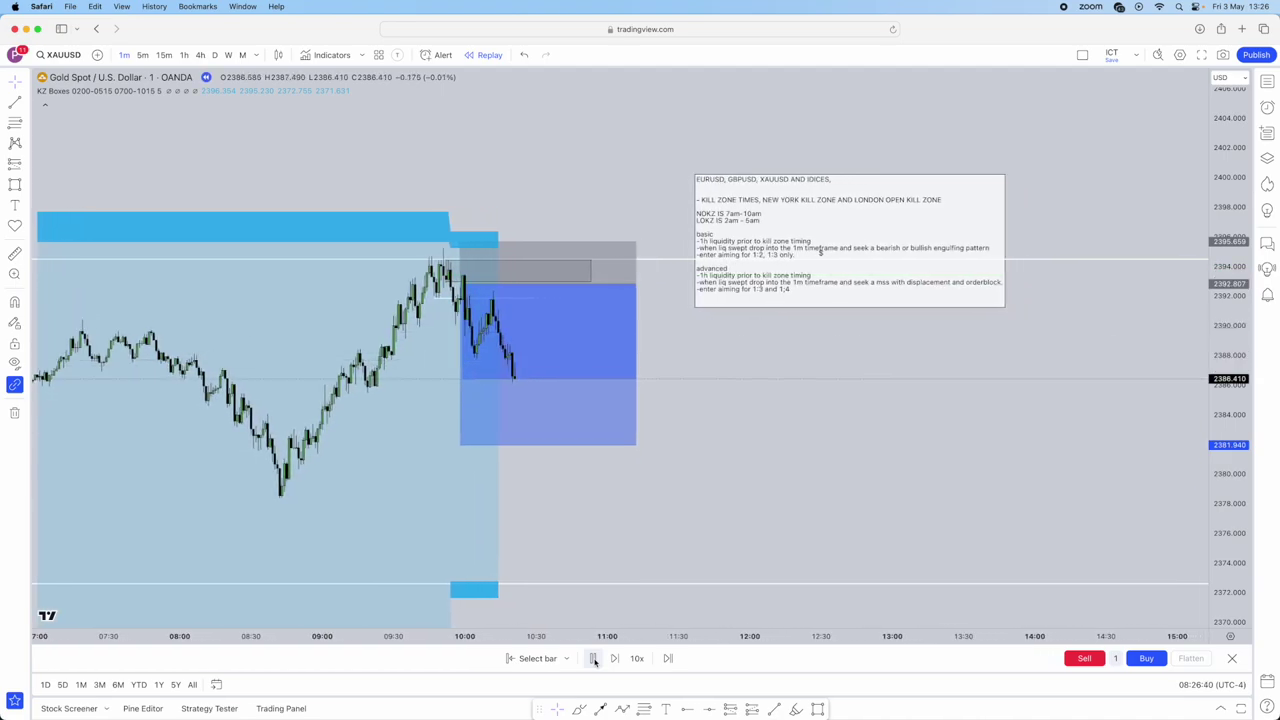
drag(455, 446, 485, 456)
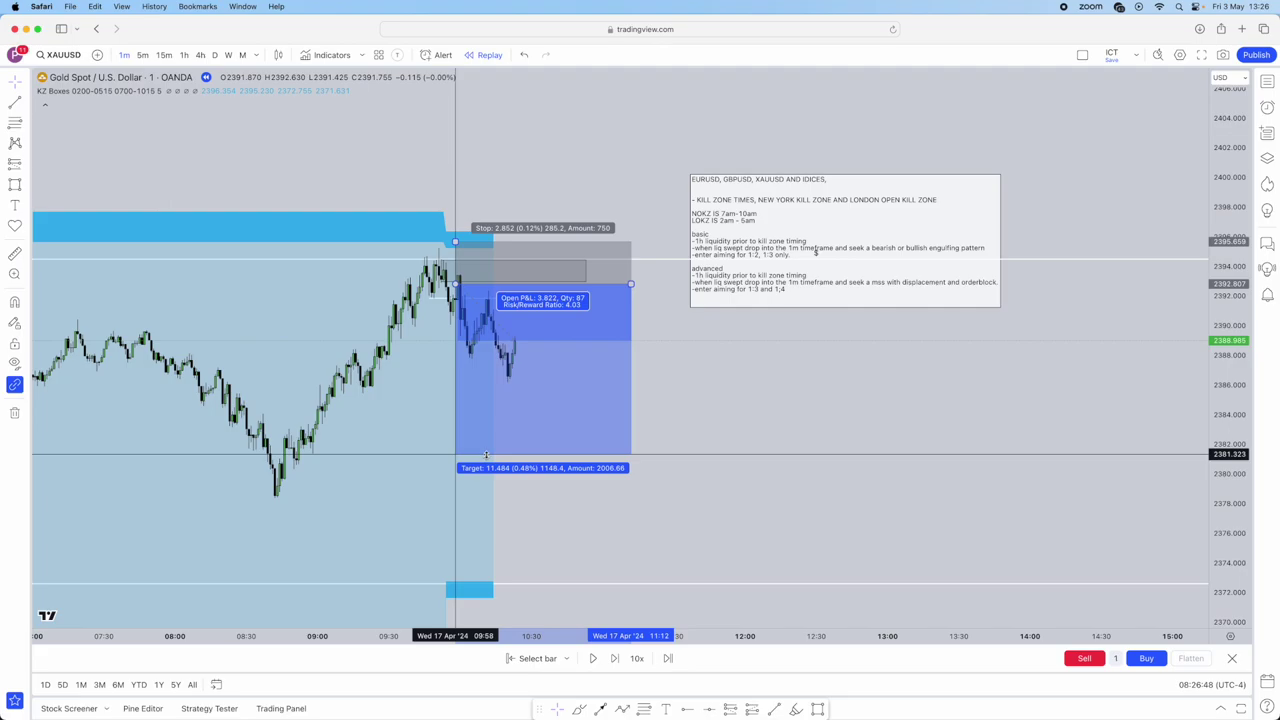
click(319, 485)
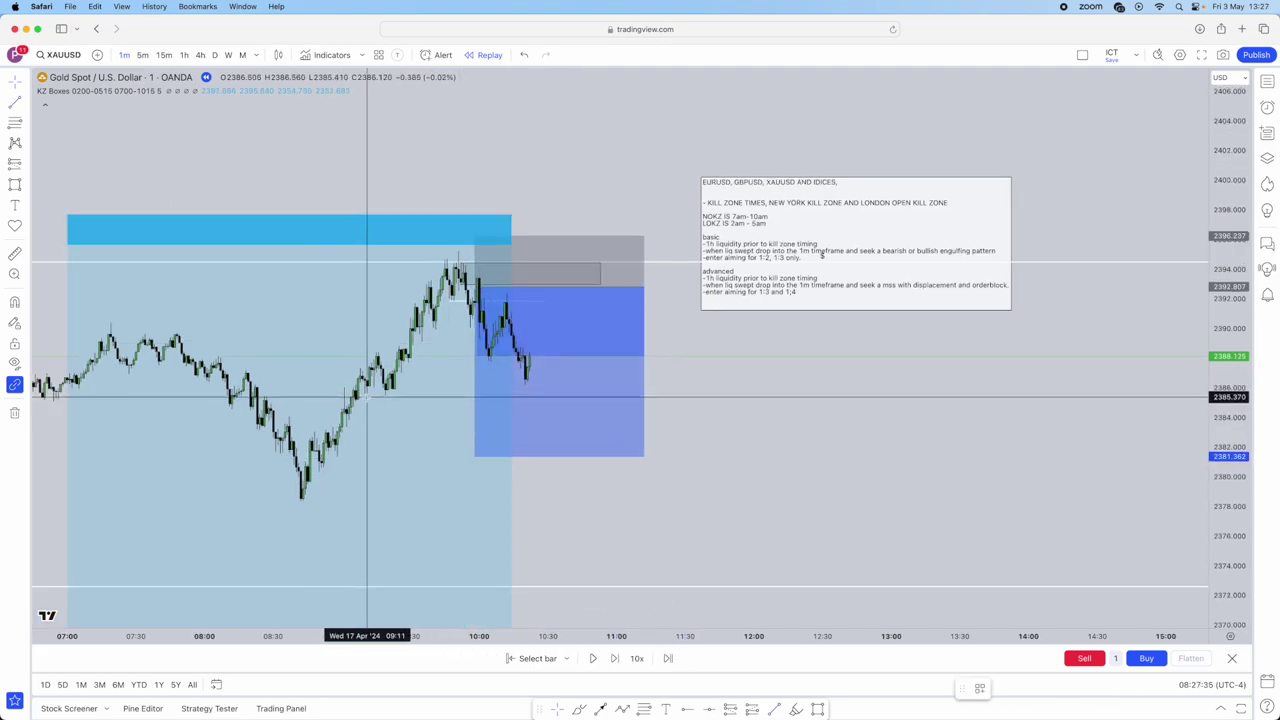
Mark the swing low with a trend line at about 2385.37 from 09:11 to 11:20 and lower the short target to 2380.36
click(367, 397)
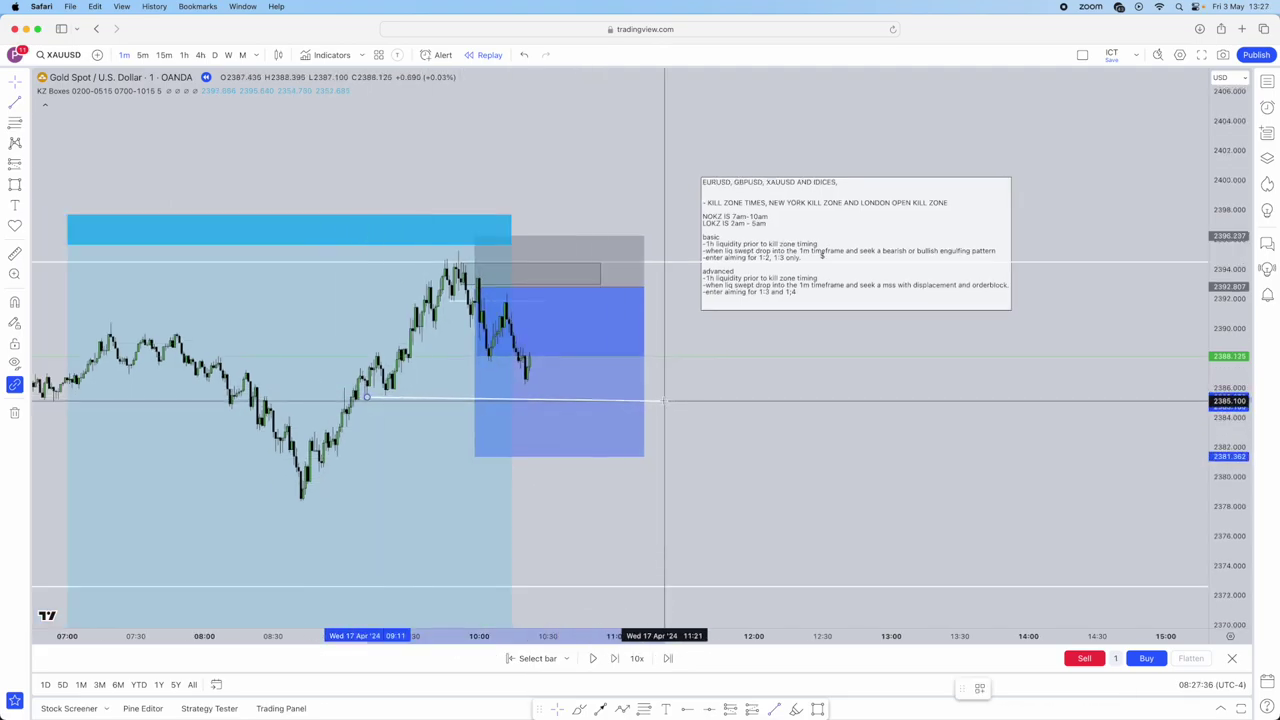
click(661, 398)
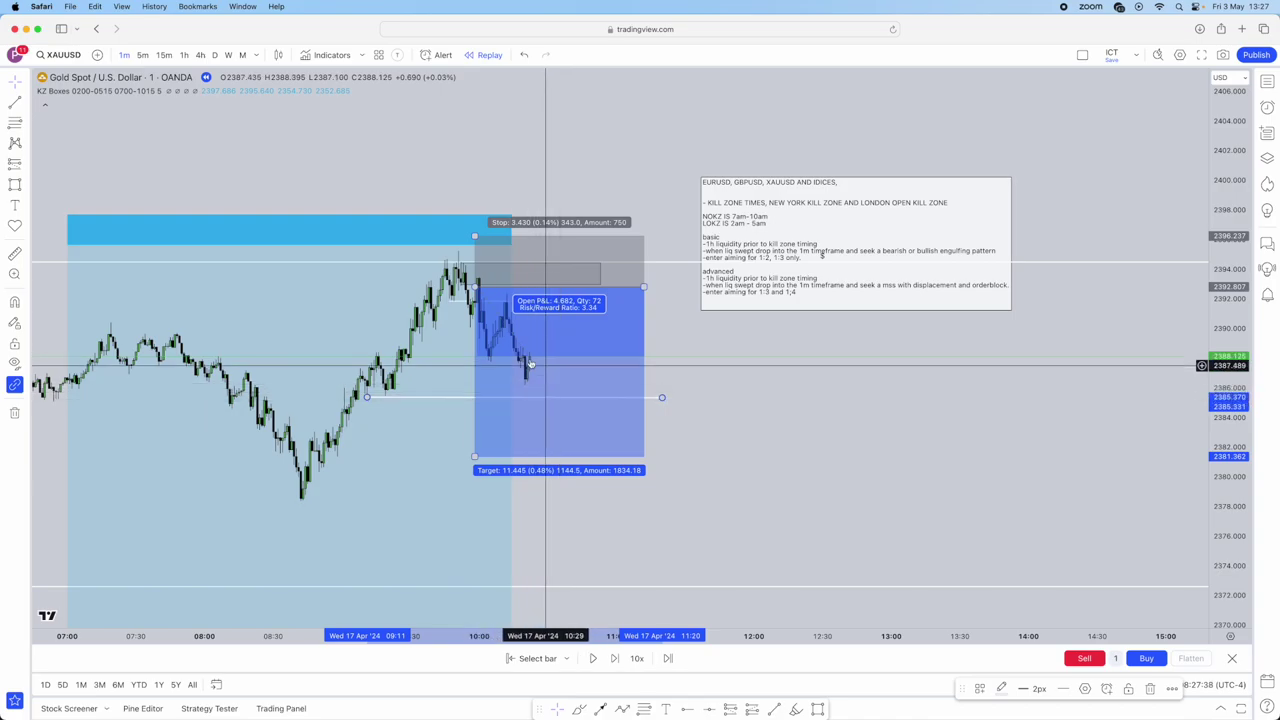
drag(475, 456, 477, 397)
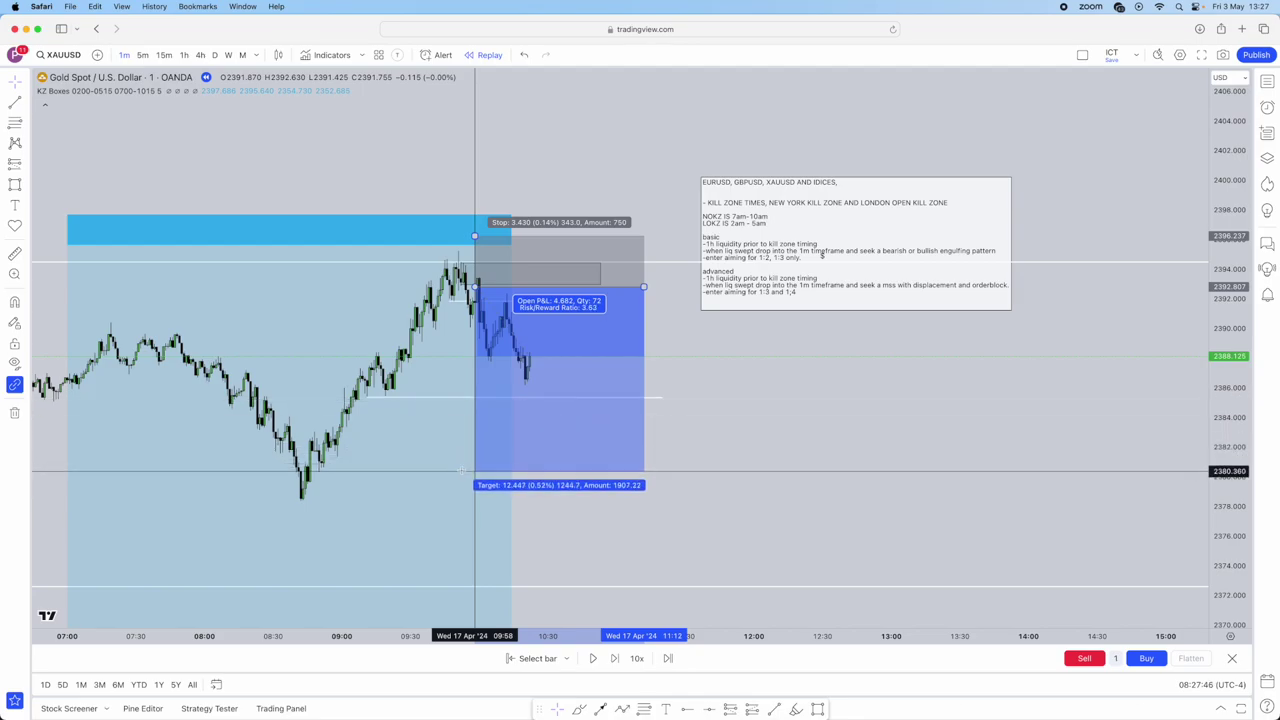
click(686, 437)
Run the replay until price drops through the target, extending the short position's right edge to about 12:48
scroll(672, 480, down, 1)
click(593, 658)
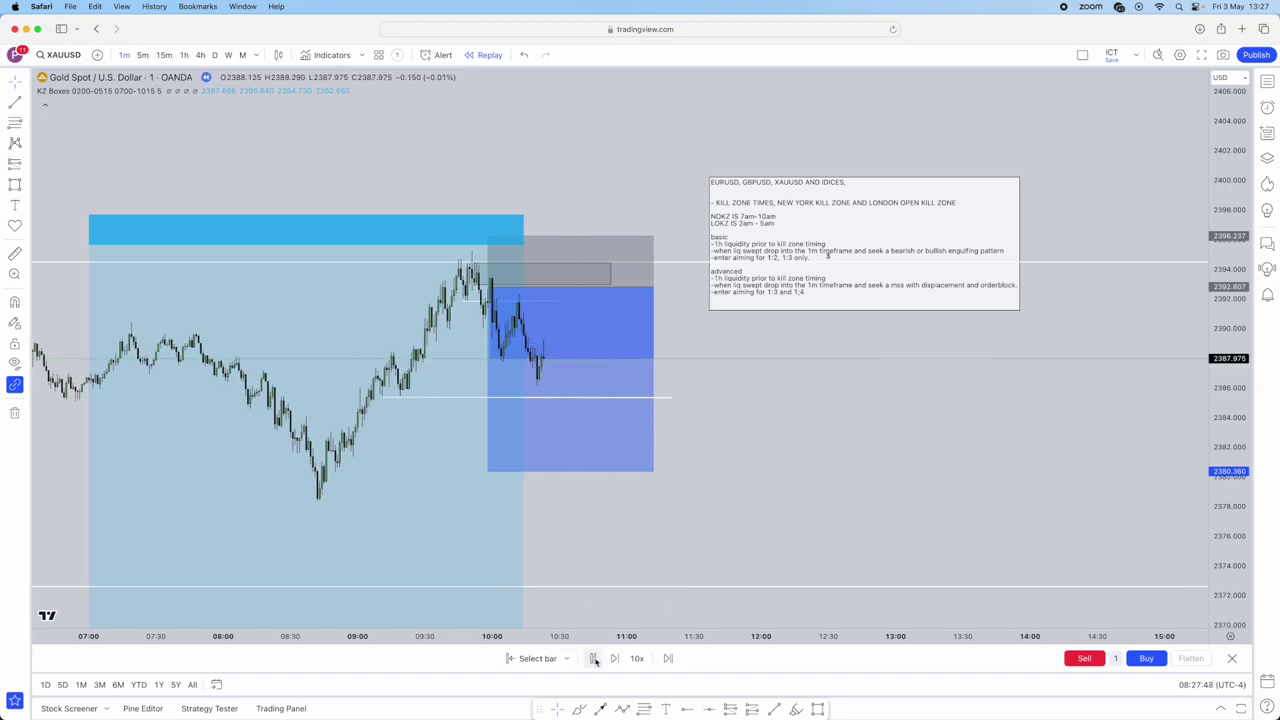
drag(612, 297, 669, 292)
scroll(729, 357, down, 3)
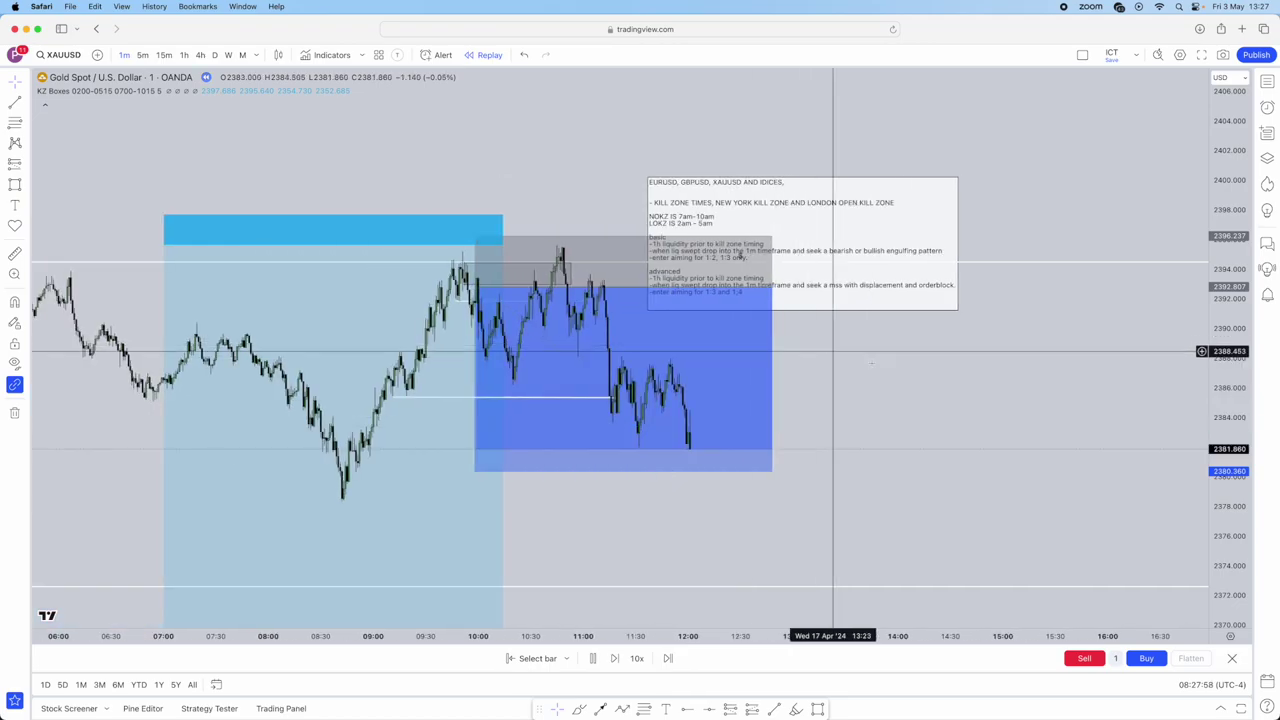
drag(890, 375, 834, 394)
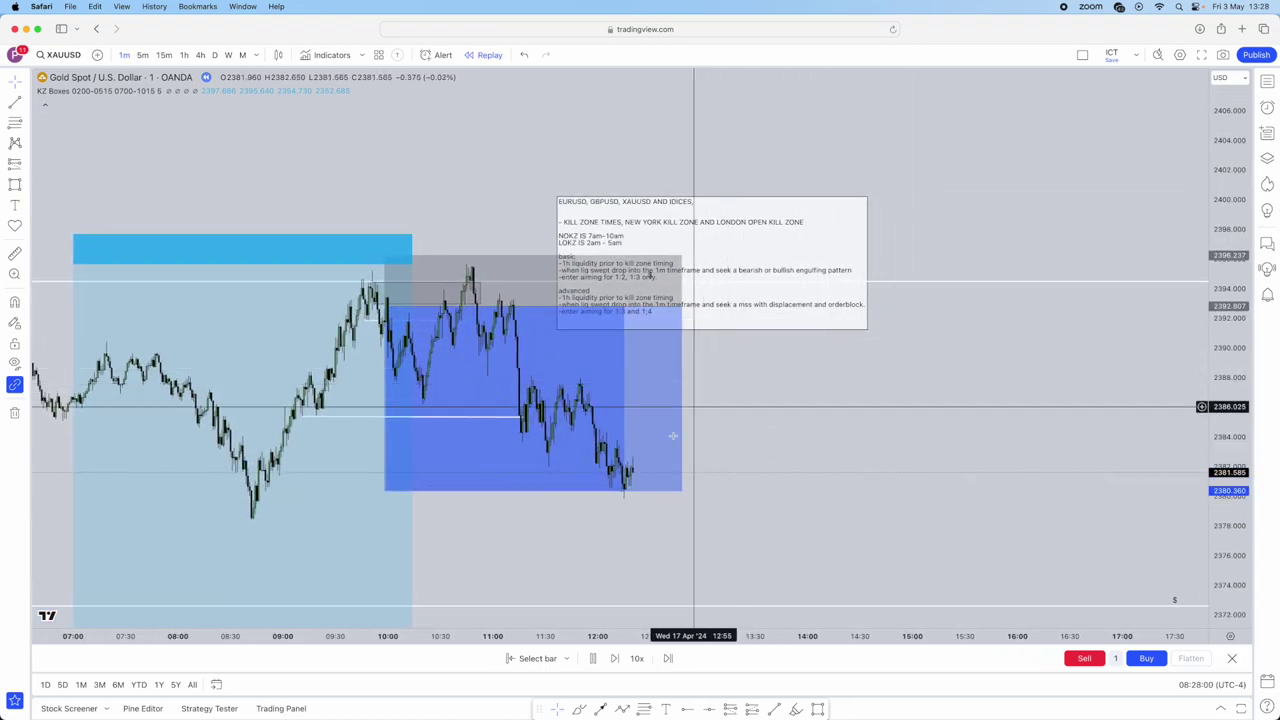
click(592, 658)
click(617, 397)
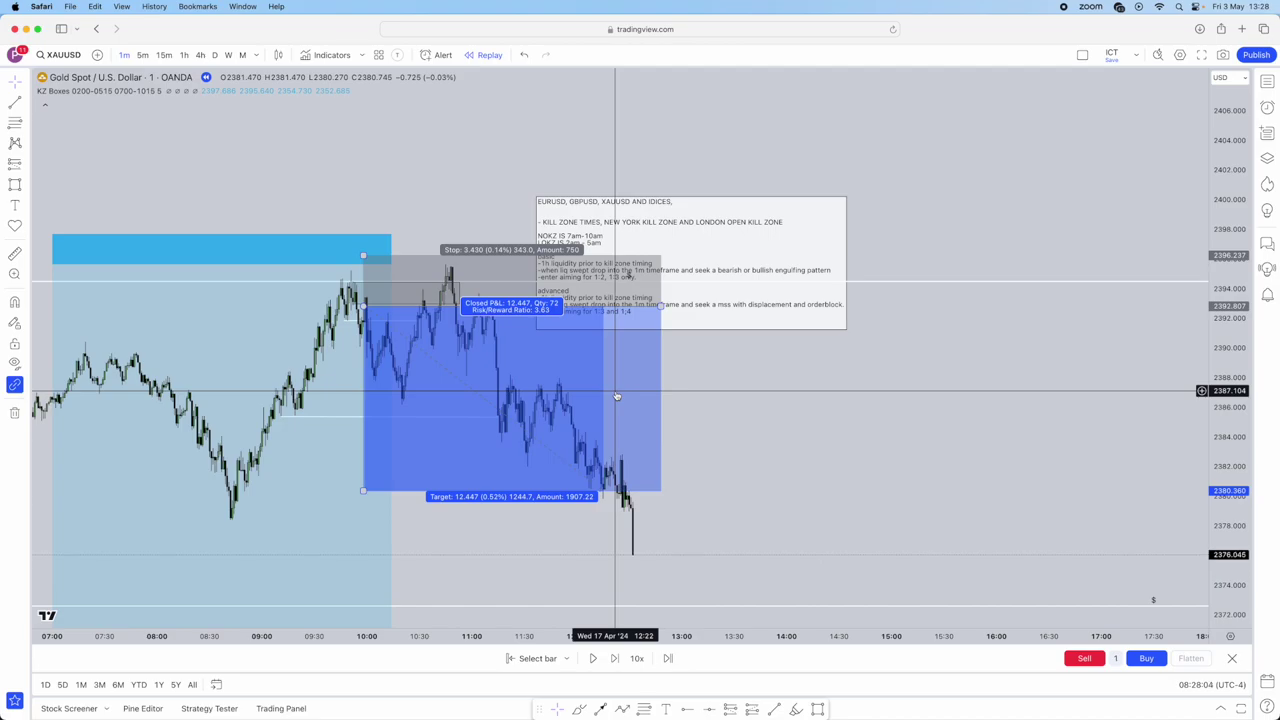
Move the strategy notes text box up, clear of the short position
drag(716, 256, 768, 141)
scroll(785, 345, down, 1)
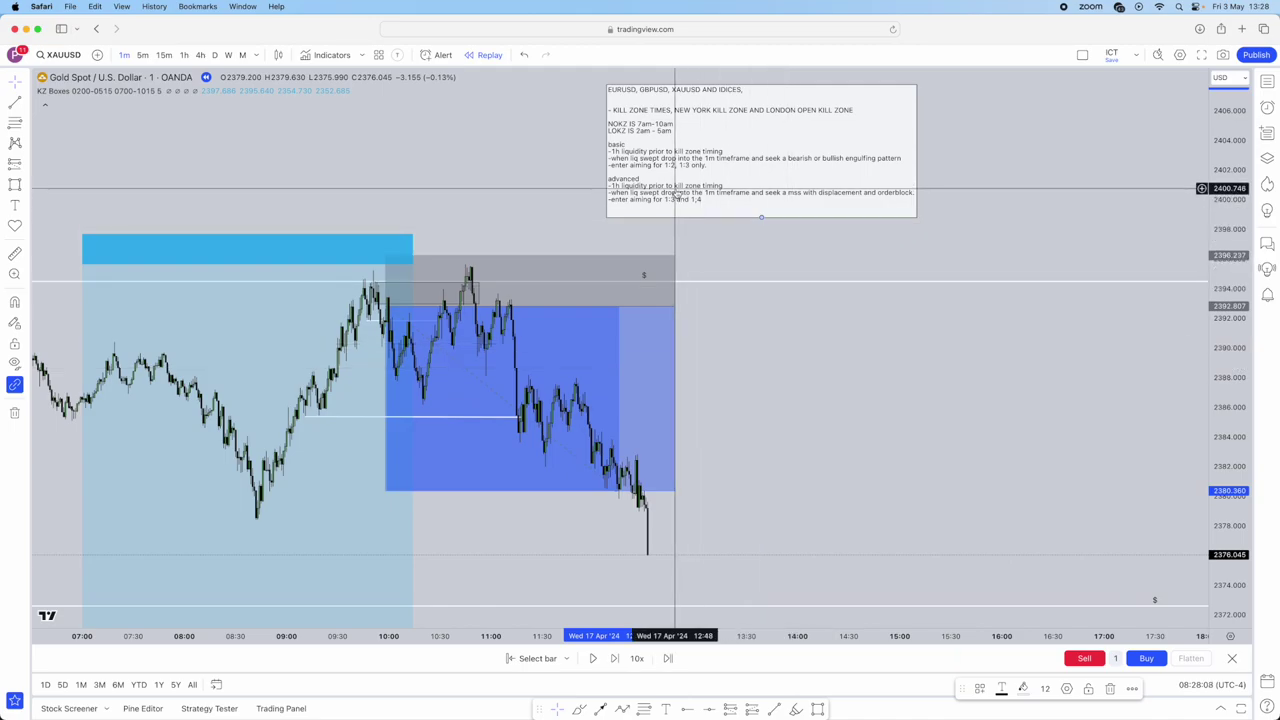
click(457, 268)
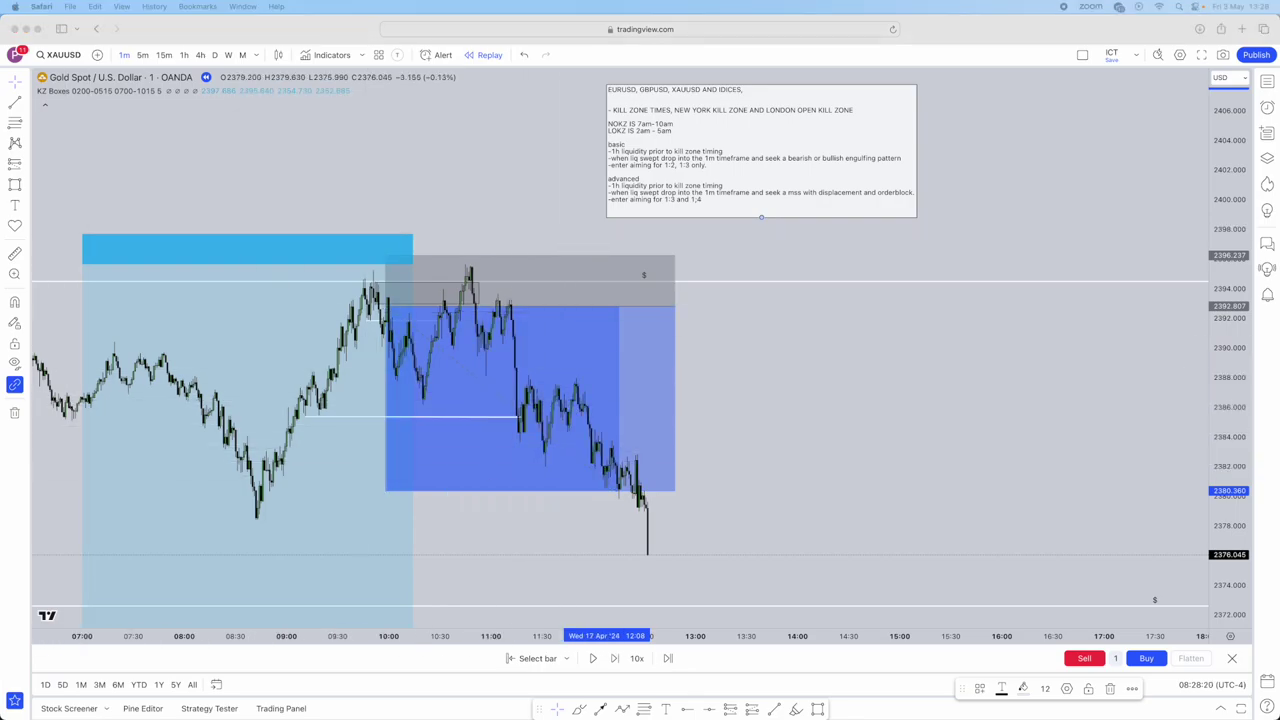
Bring the Telegram window over the chart and browse the ZMN Trades channel's recent videos and mentorship offer
drag(0, 22, 563, 86)
scroll(232, 319, up, 15)
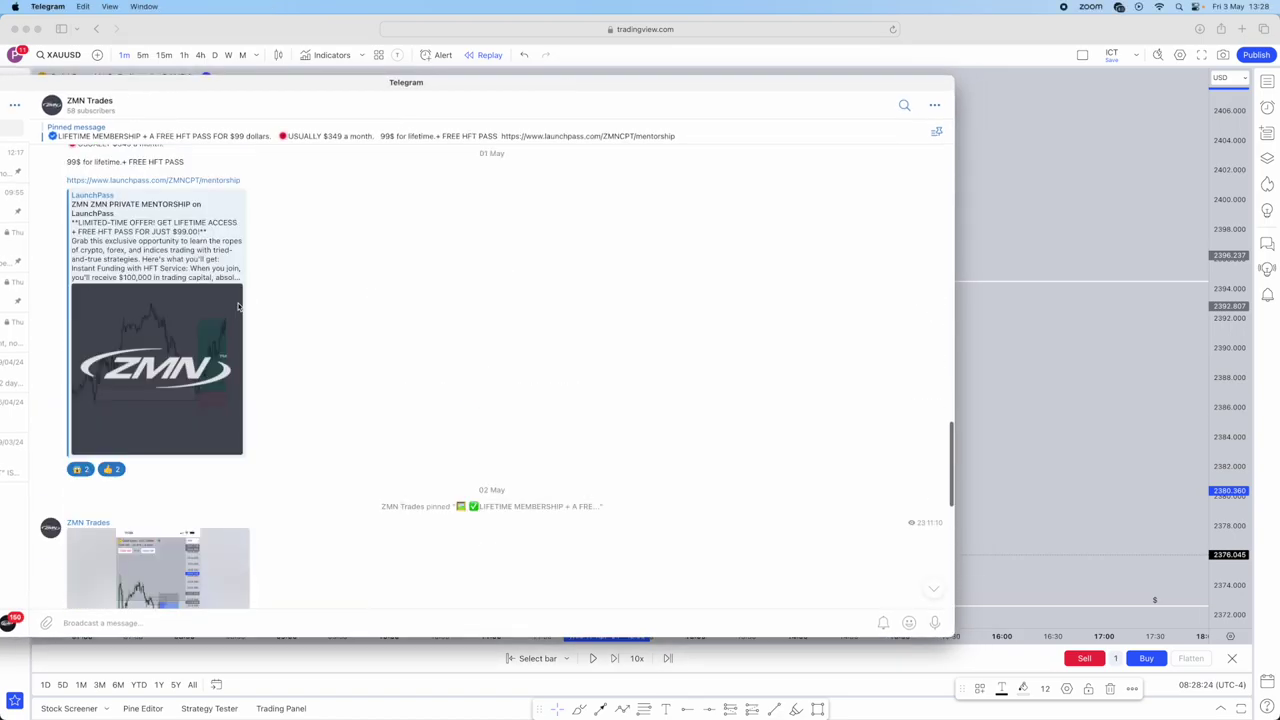
scroll(268, 336, up, 15)
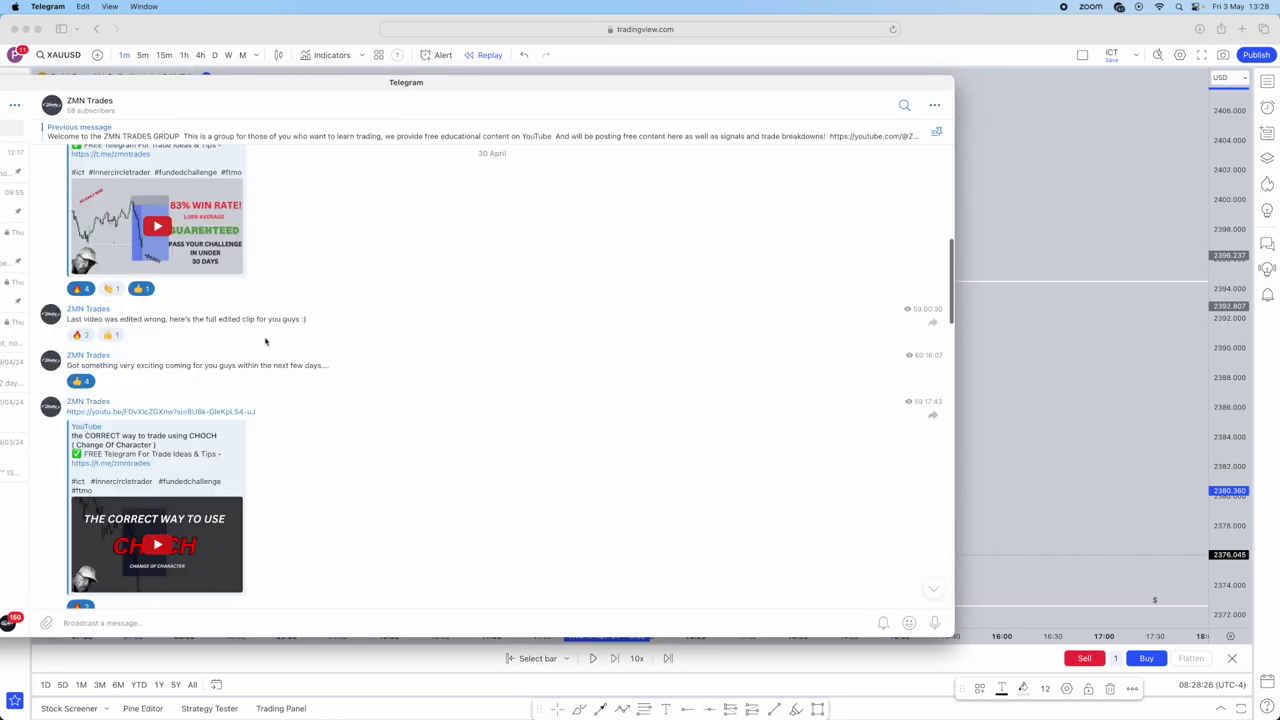
scroll(394, 240, down, 15)
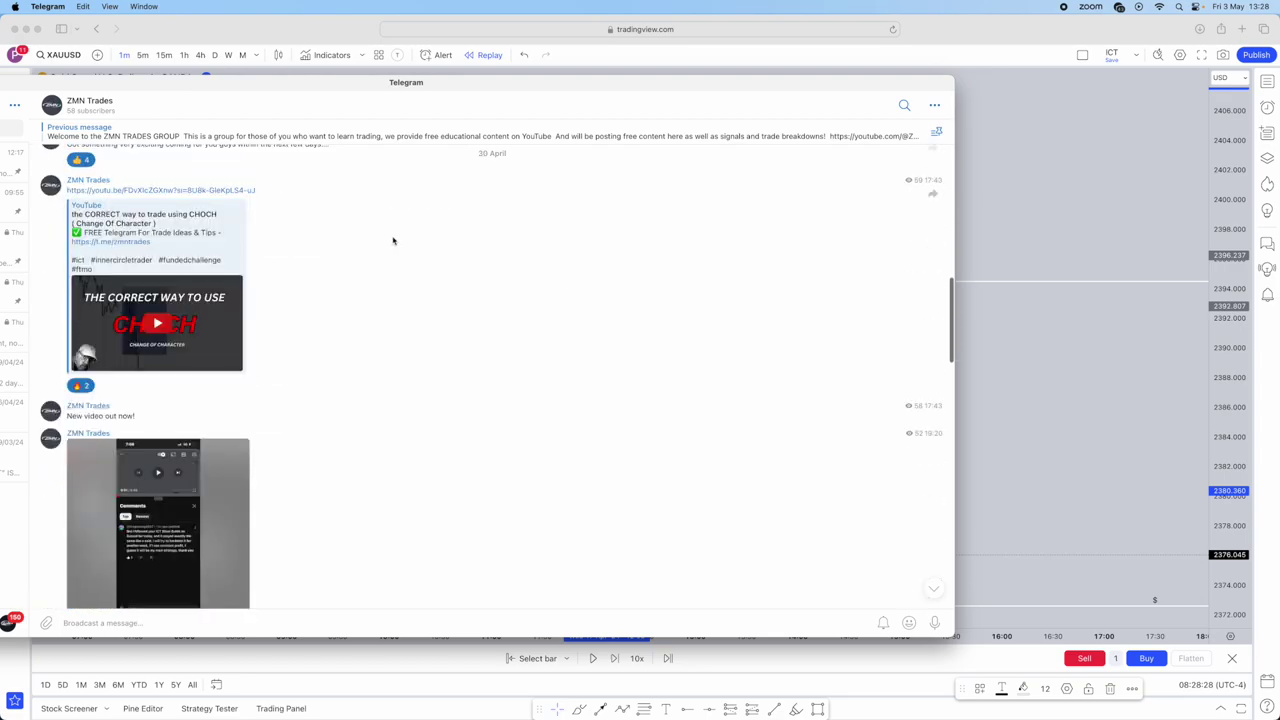
scroll(426, 232, down, 3)
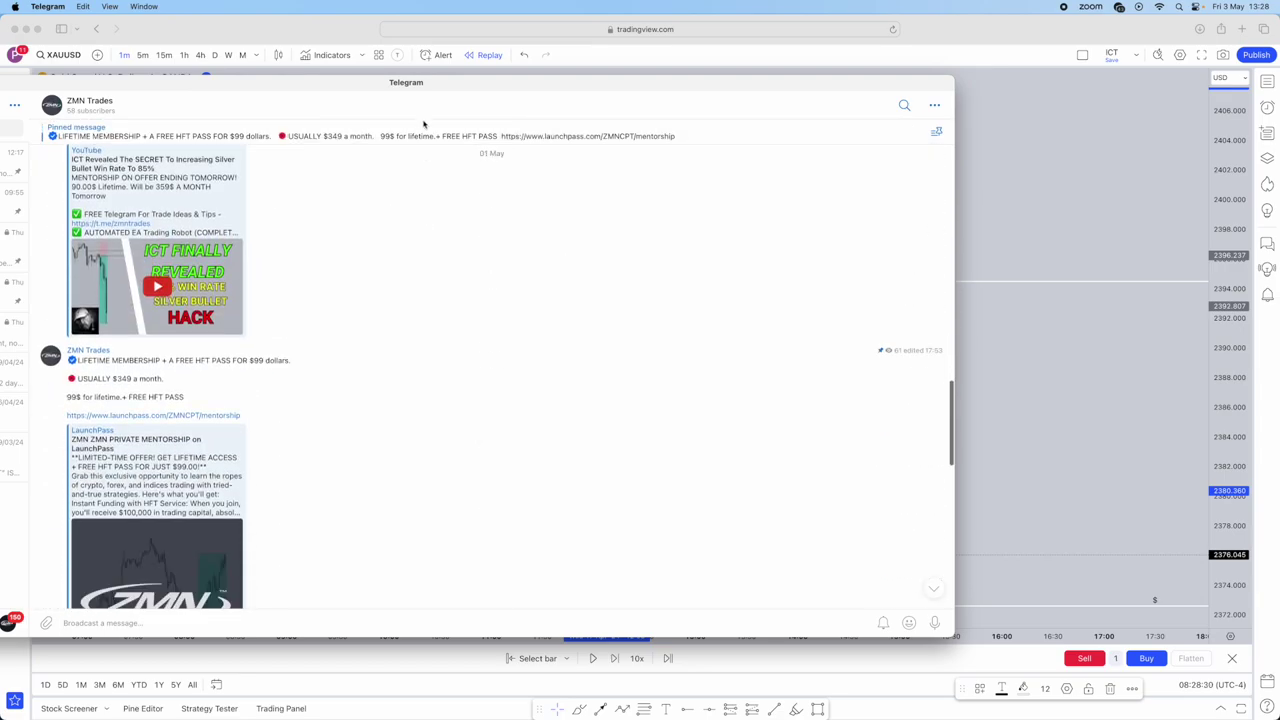